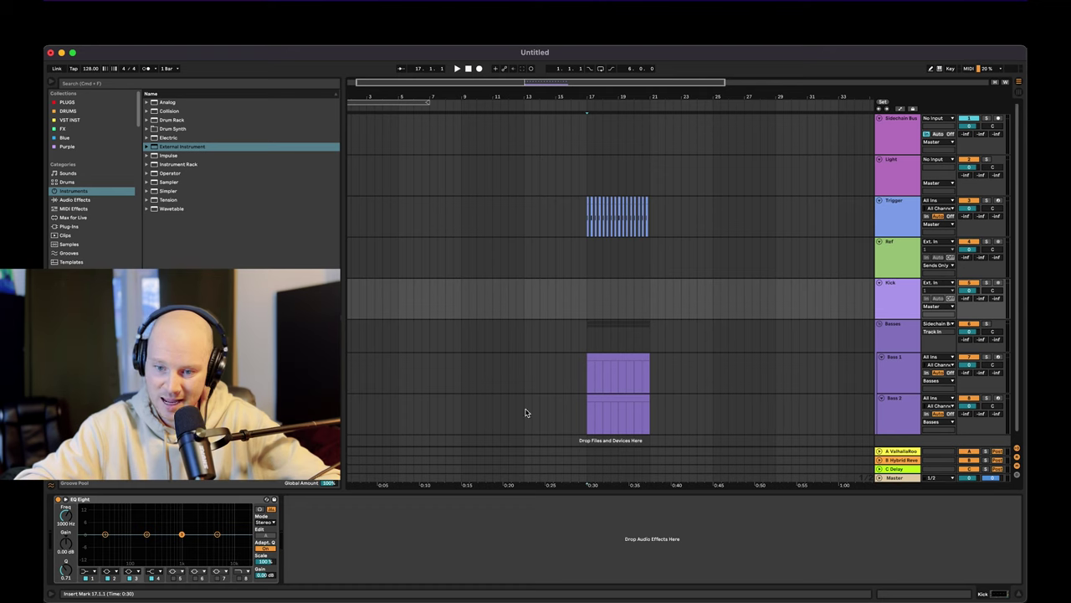
- Set the Smooth value of the Light track's LFOTool to 19 and close the plugin window
left_click(900, 289)
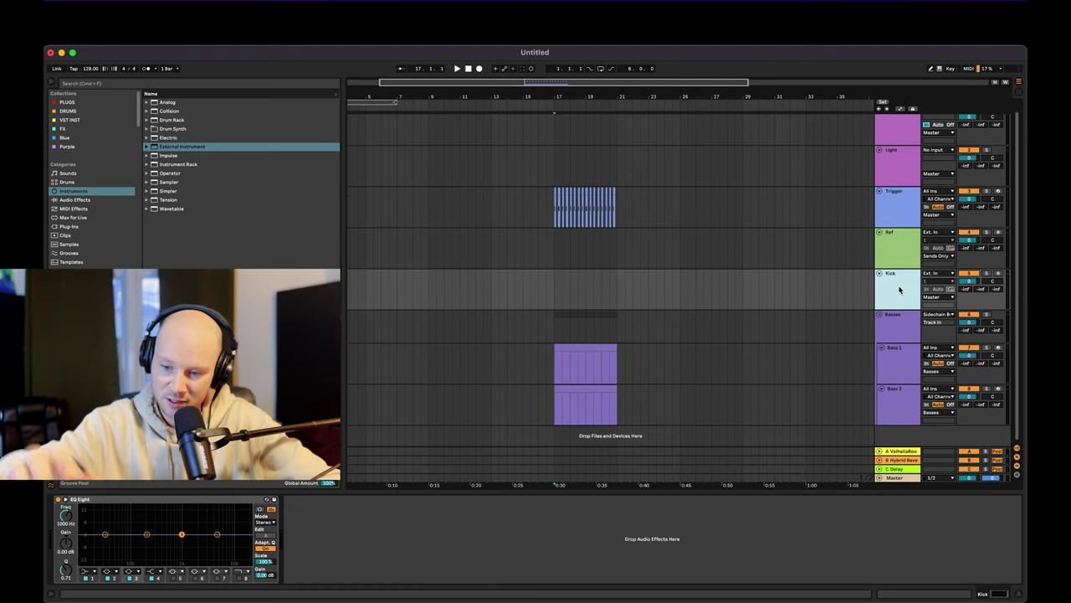
left_click(891, 163)
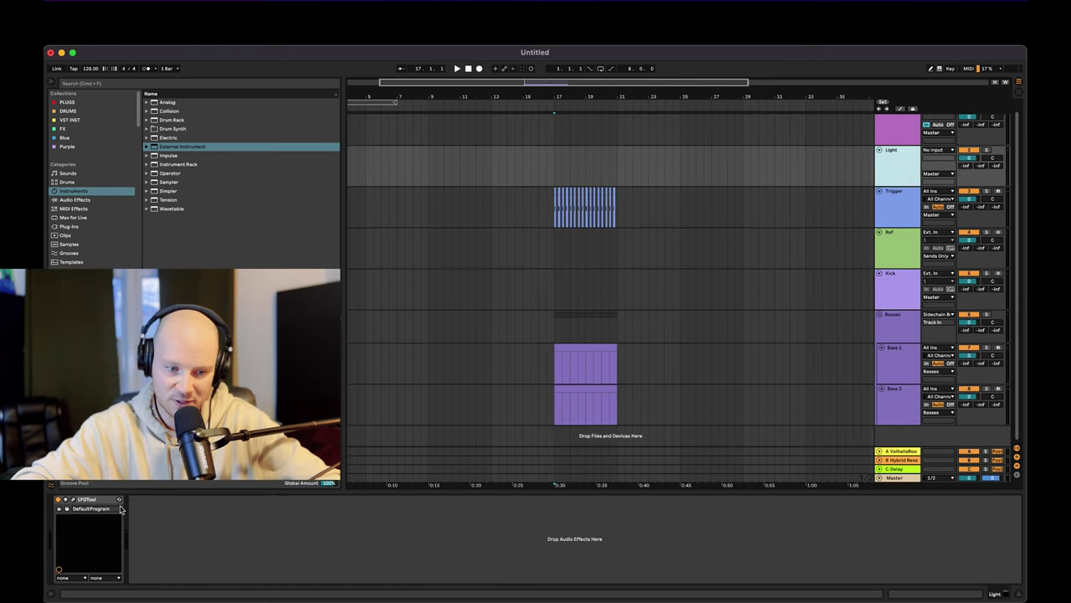
left_click(118, 498)
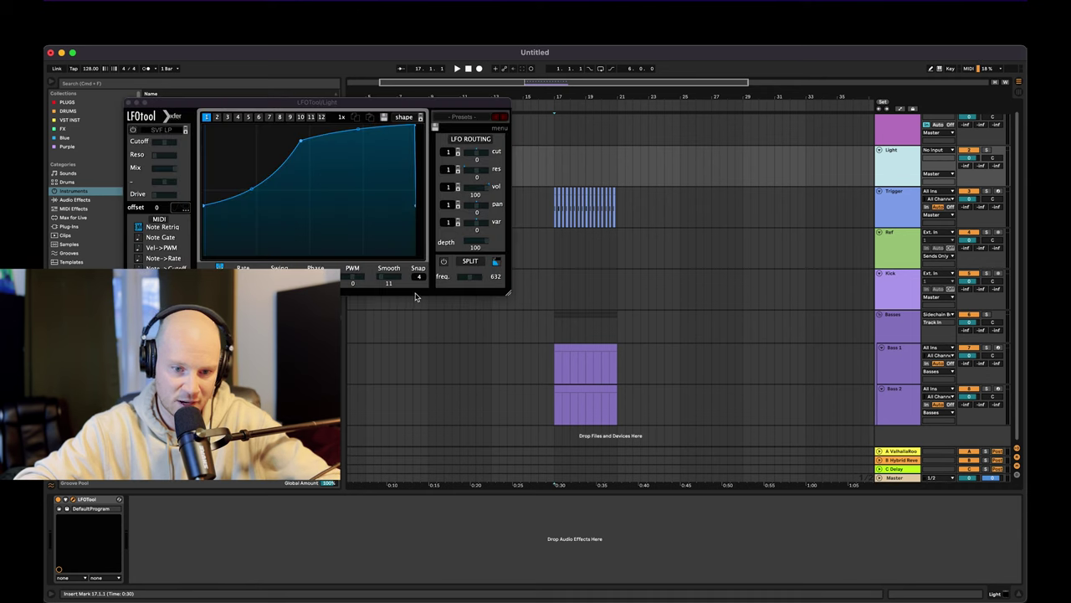
left_click(390, 282)
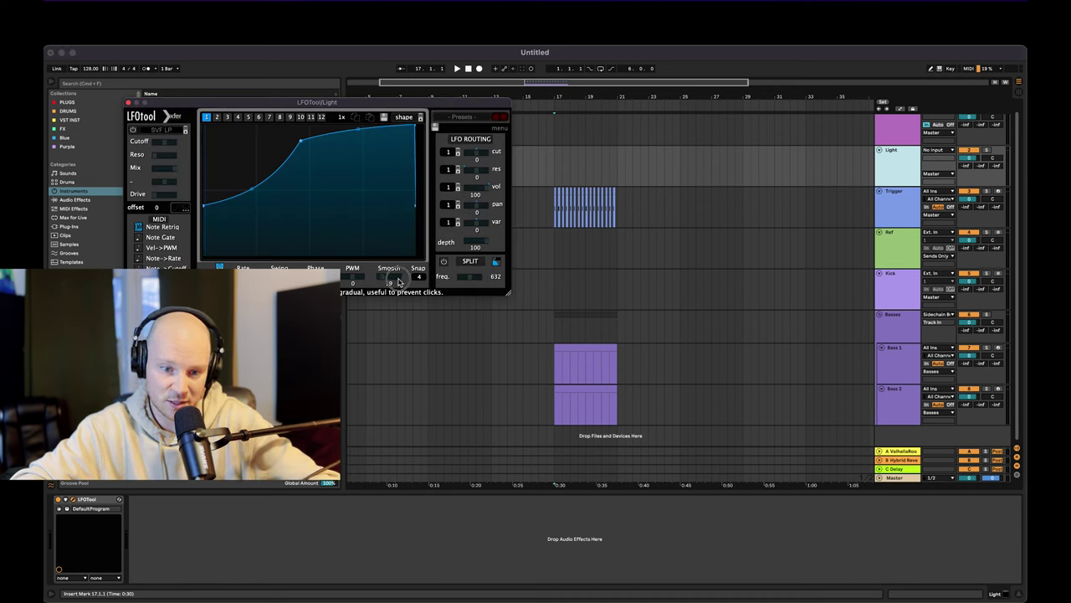
left_click(128, 102)
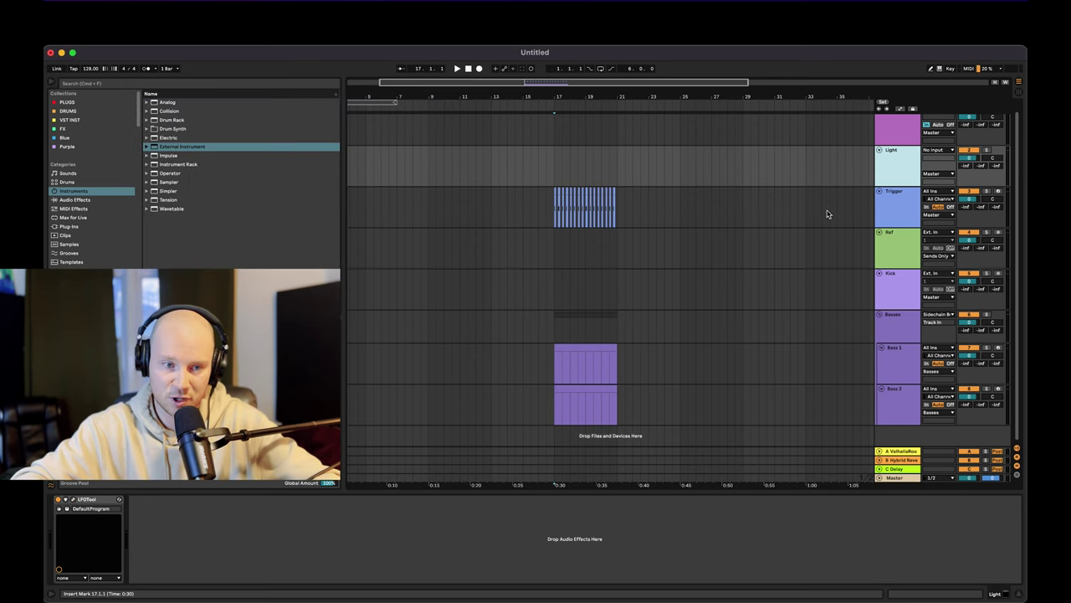
- Check the option for saving the Live set as the default set without saving
left_click(109, 1)
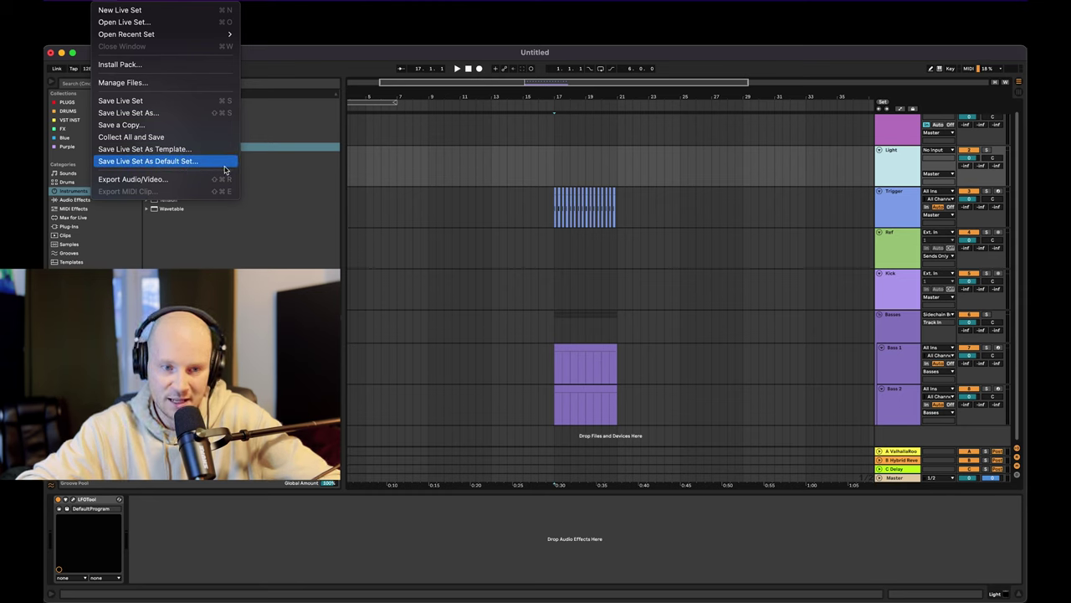
left_click(520, 231)
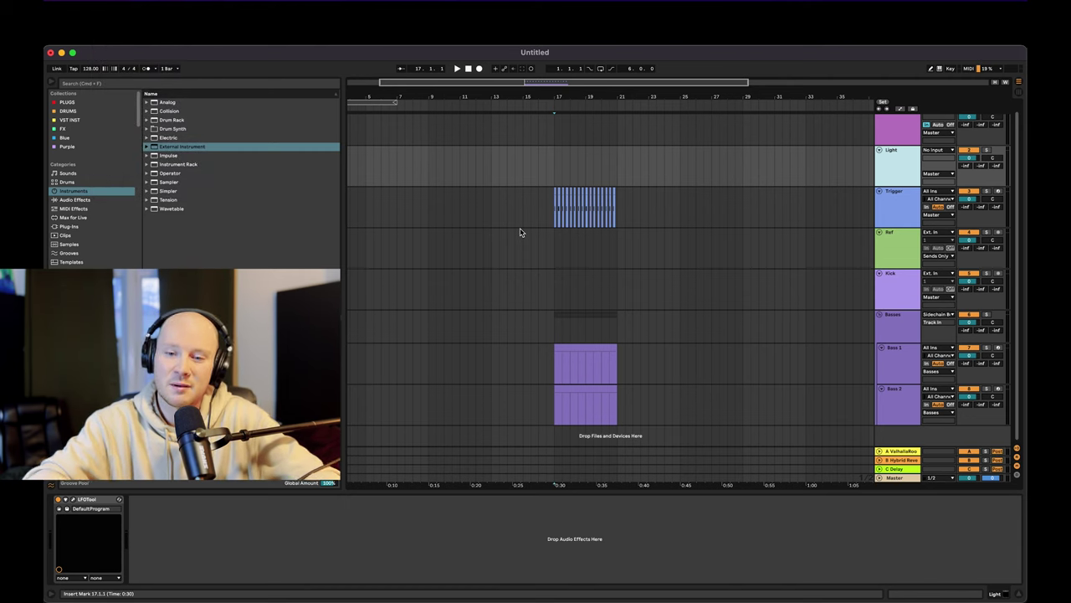
scroll(543, 228, "up", 1)
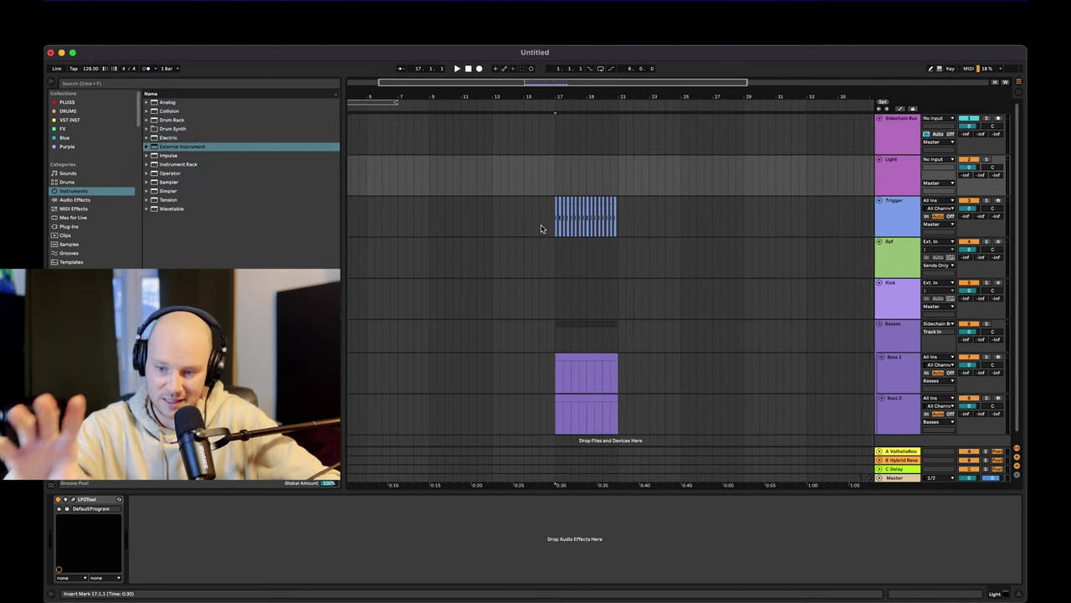
- Collapse all tracks in the arrangement
left_click(879, 241, "alt")
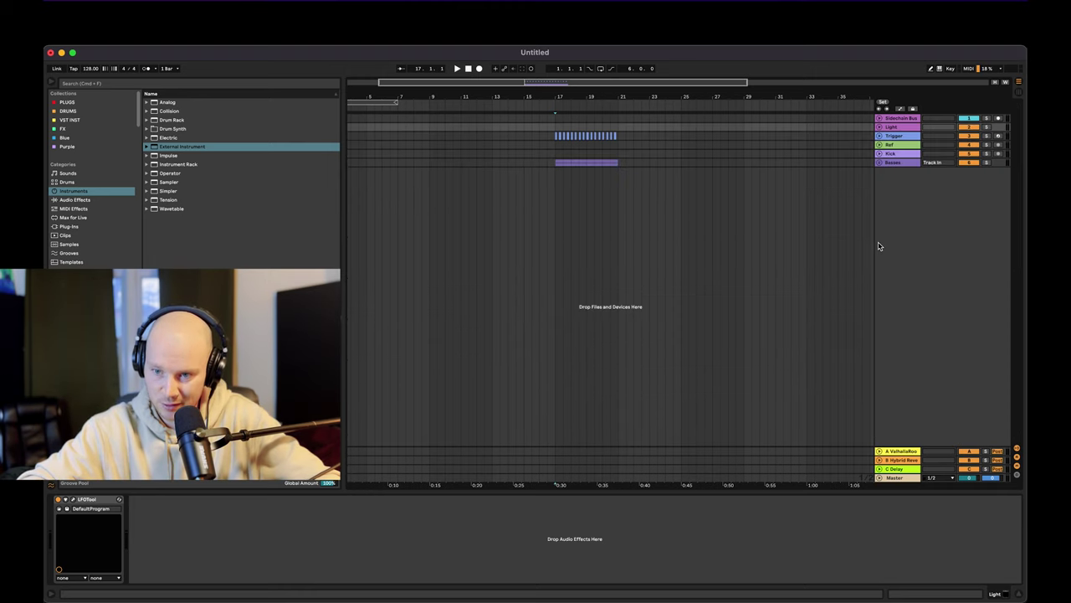
left_click(880, 155, "alt")
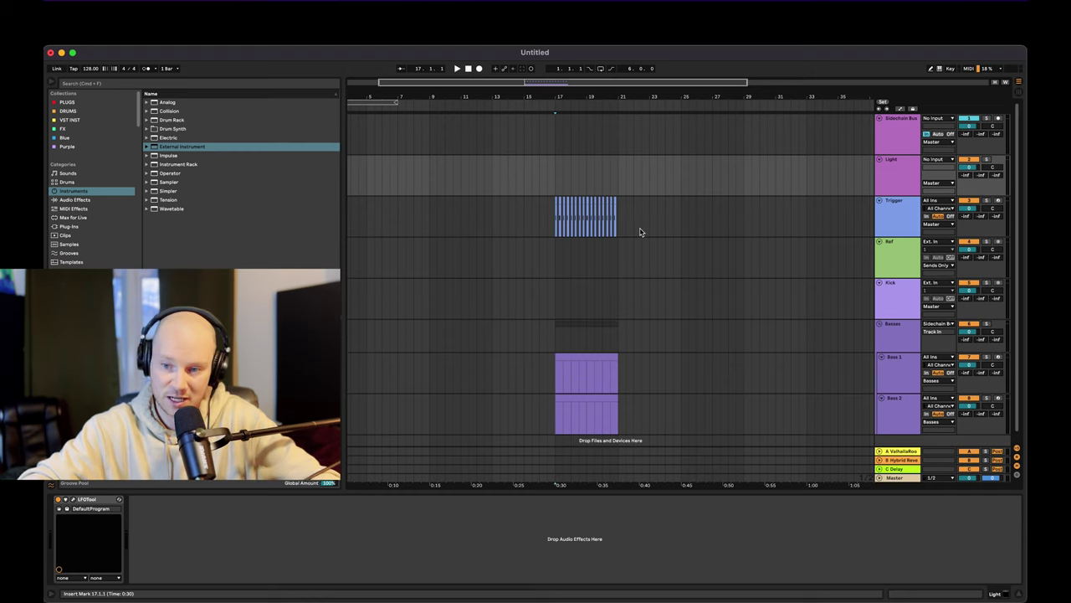
left_click(879, 201, "alt")
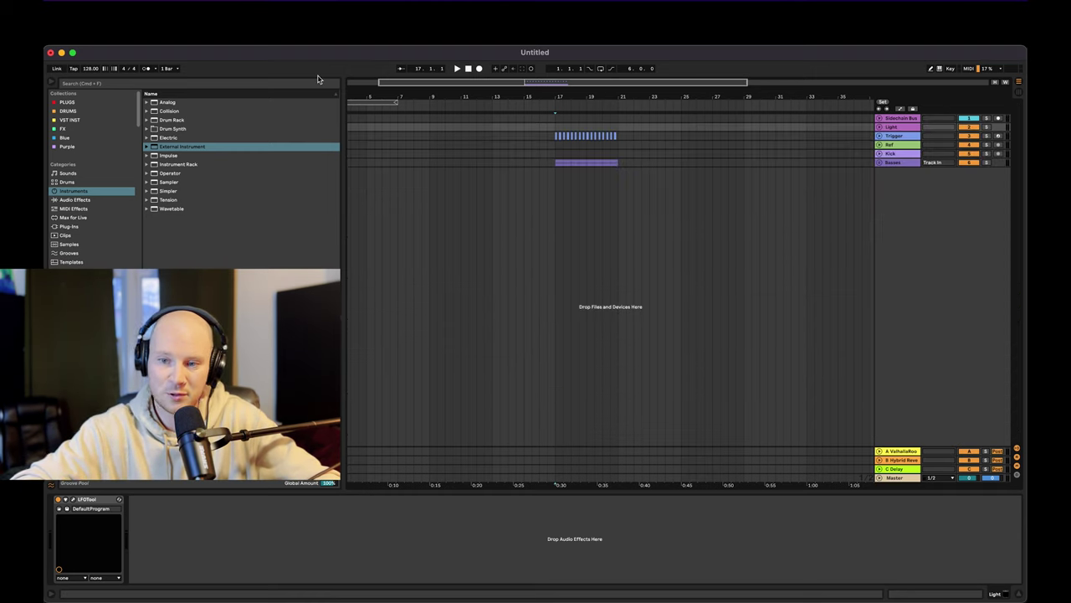
- Examine the template and default set saving options and the templates stored in the browser
left_click(106, 2)
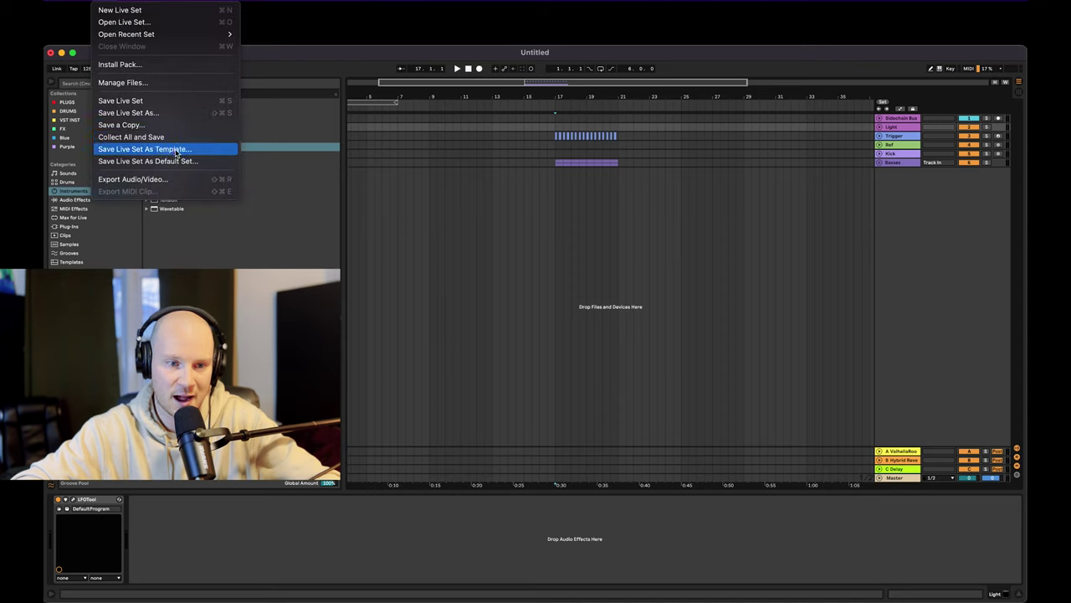
left_click(509, 177)
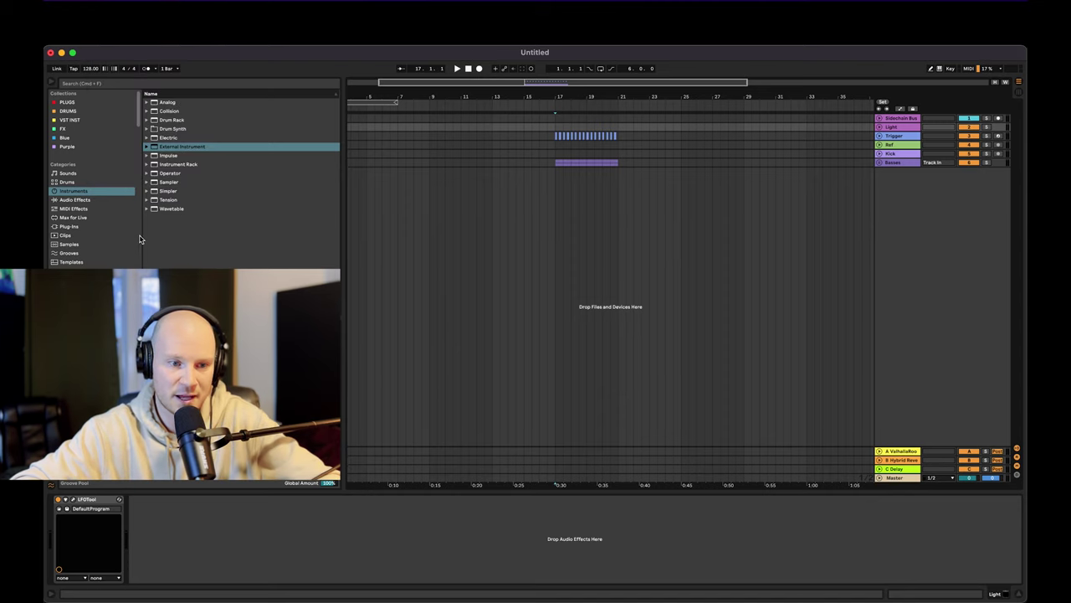
left_click(71, 261)
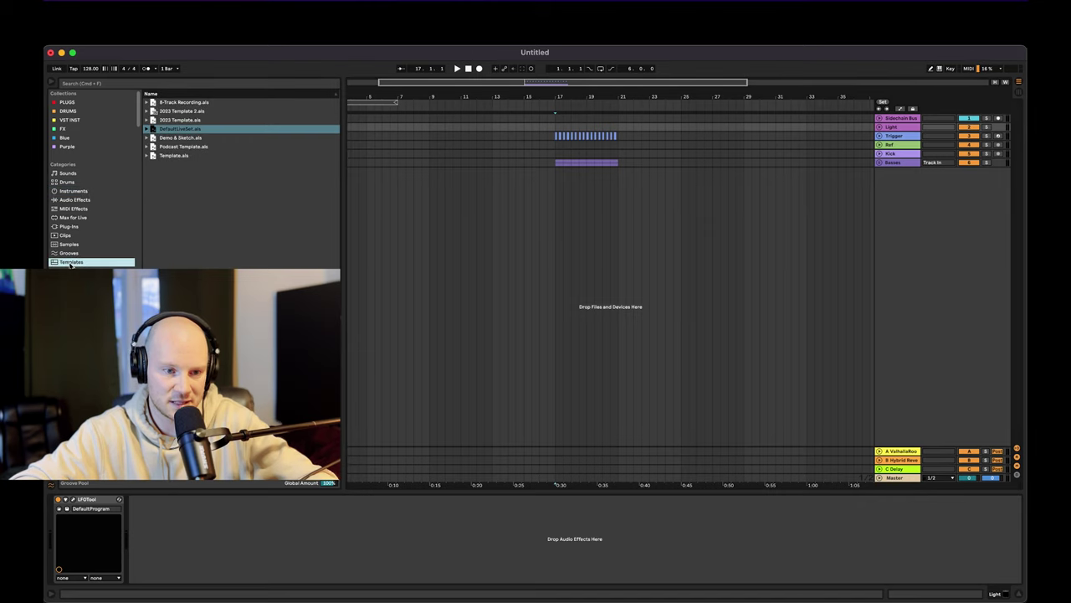
left_click(202, 148)
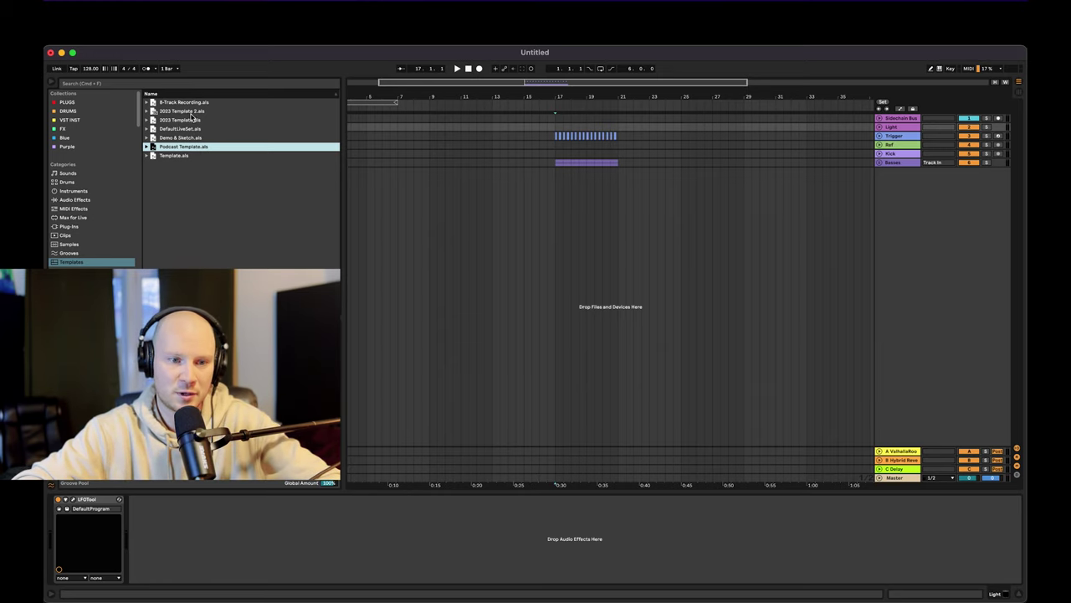
left_click(105, 3)
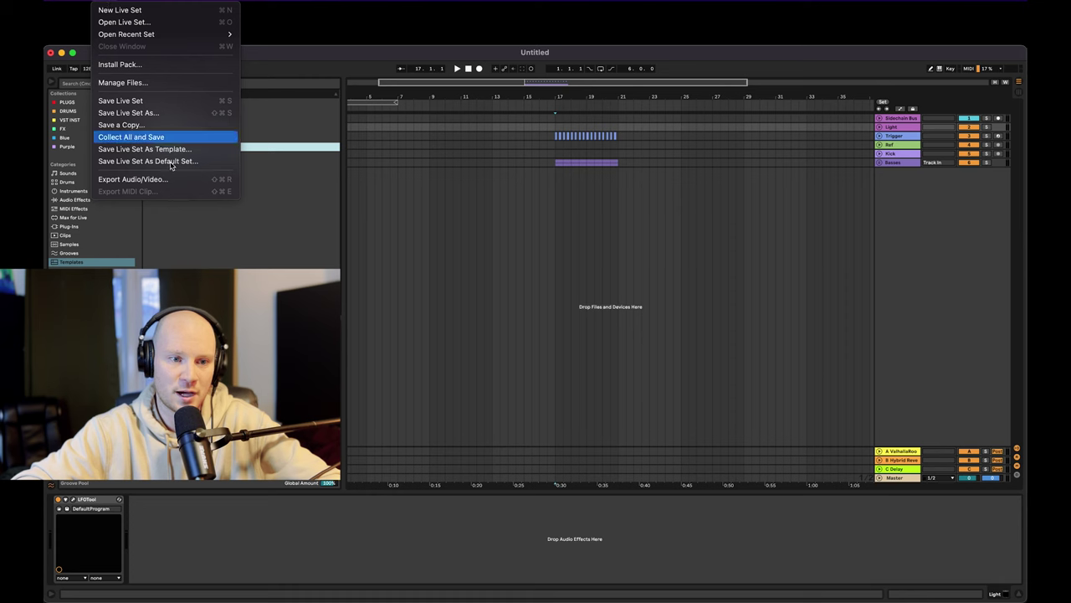
left_click(323, 240)
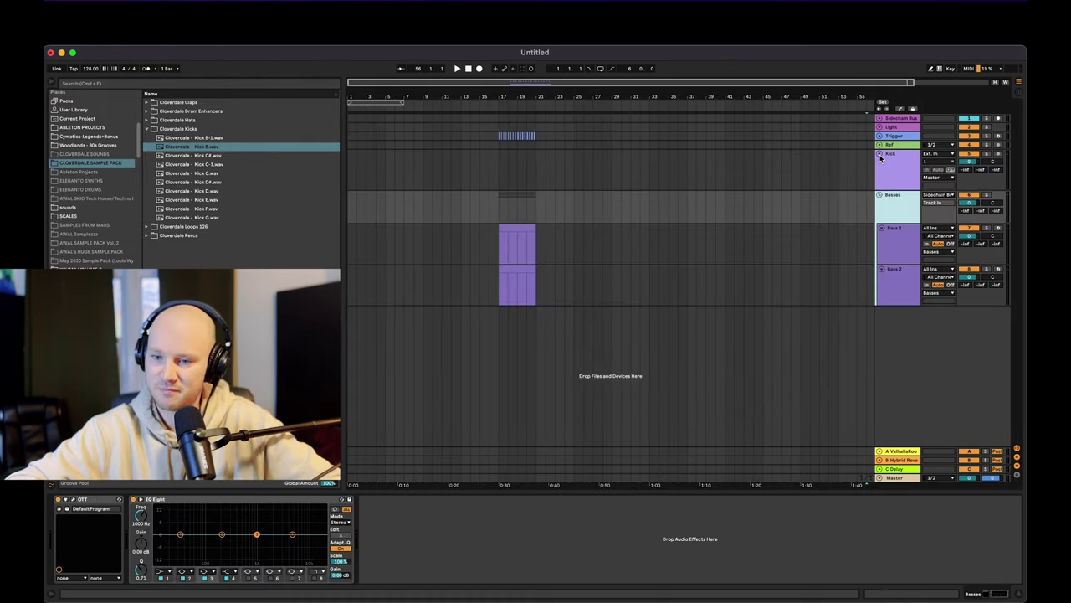
- Inspect the device chains of the Kick, Basses, Bass 1 and Bass 2 tracks and the Bass 2 clip
left_click(894, 164)
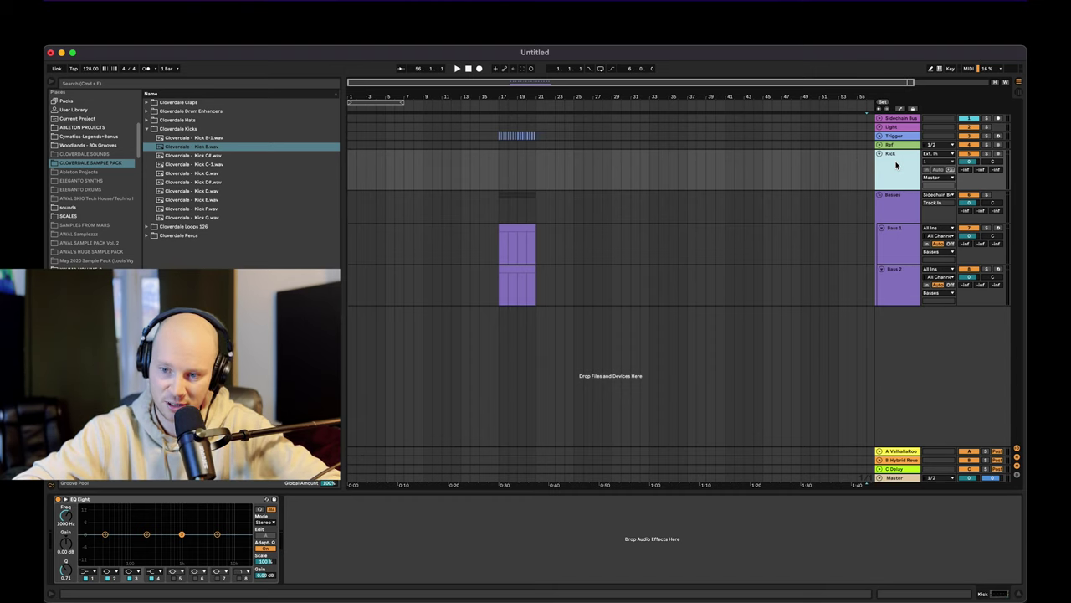
left_click(898, 203)
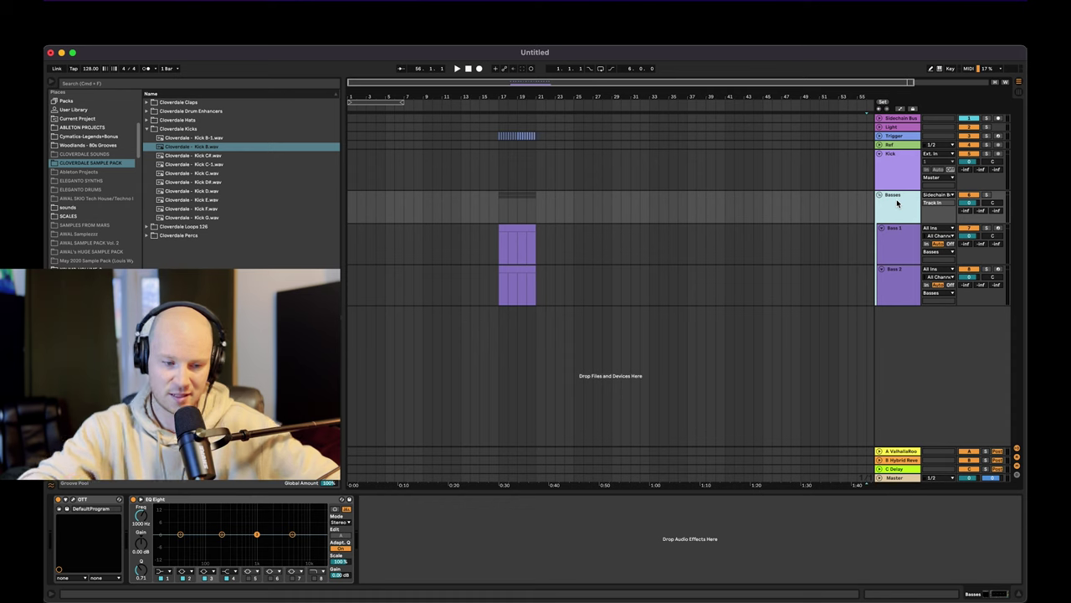
left_click(908, 253)
left_click(907, 290)
left_click(906, 258)
left_click(89, 500)
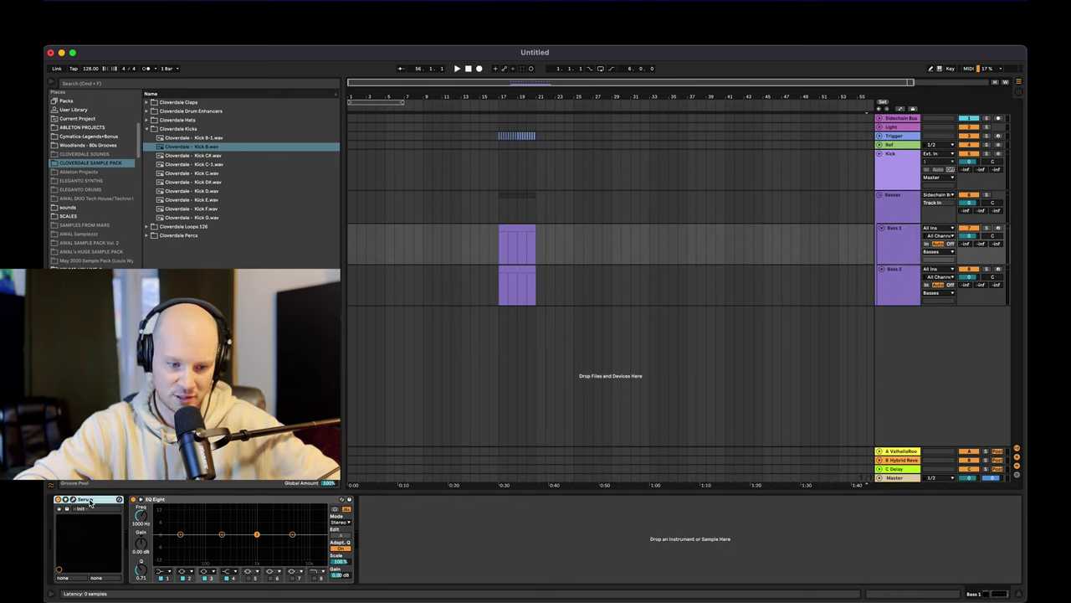
left_click(897, 245)
left_click(900, 294)
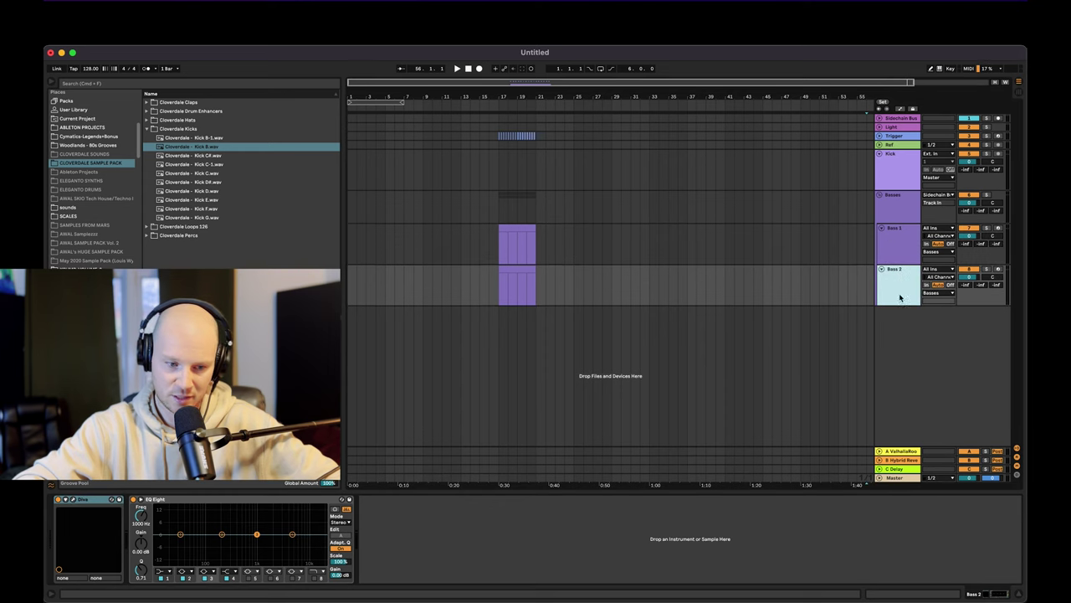
left_click(516, 272)
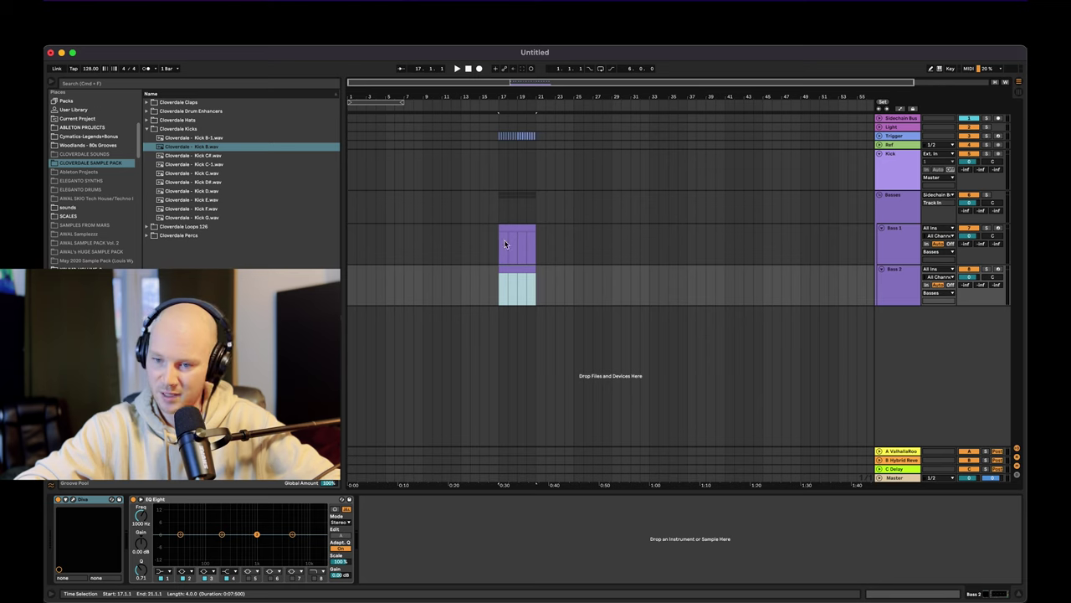
- Expand the Ref track and route its output to Ext. Out
left_click(879, 144)
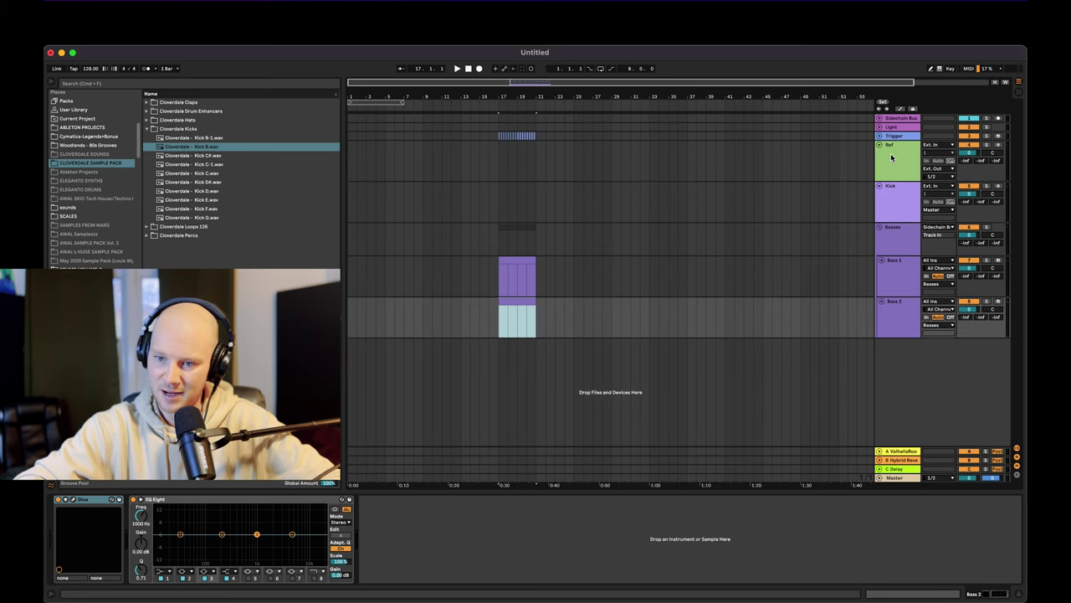
left_click(891, 157)
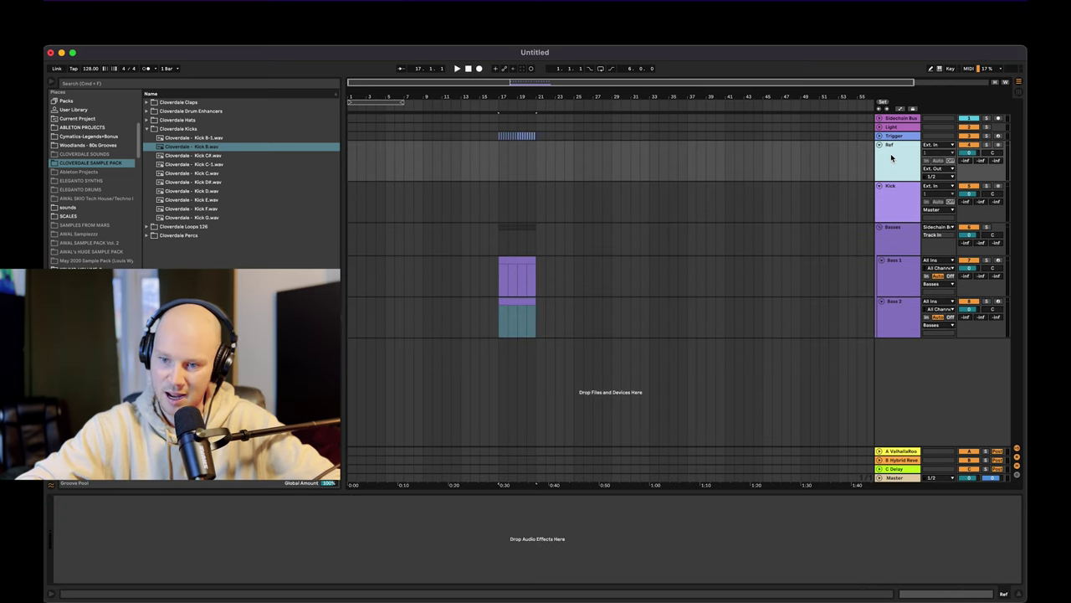
left_click(936, 169)
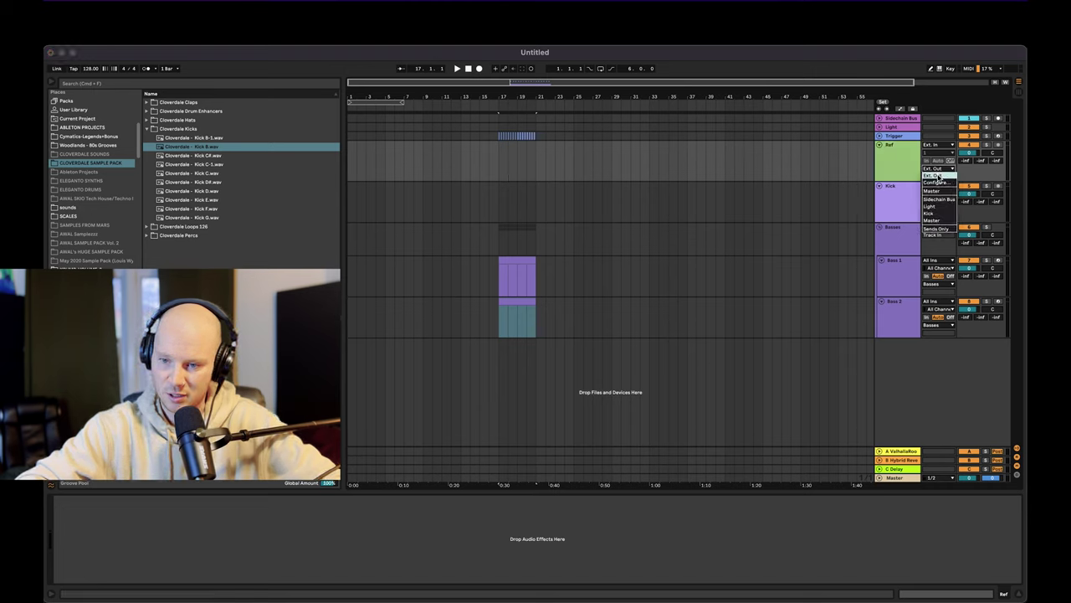
left_click(939, 175)
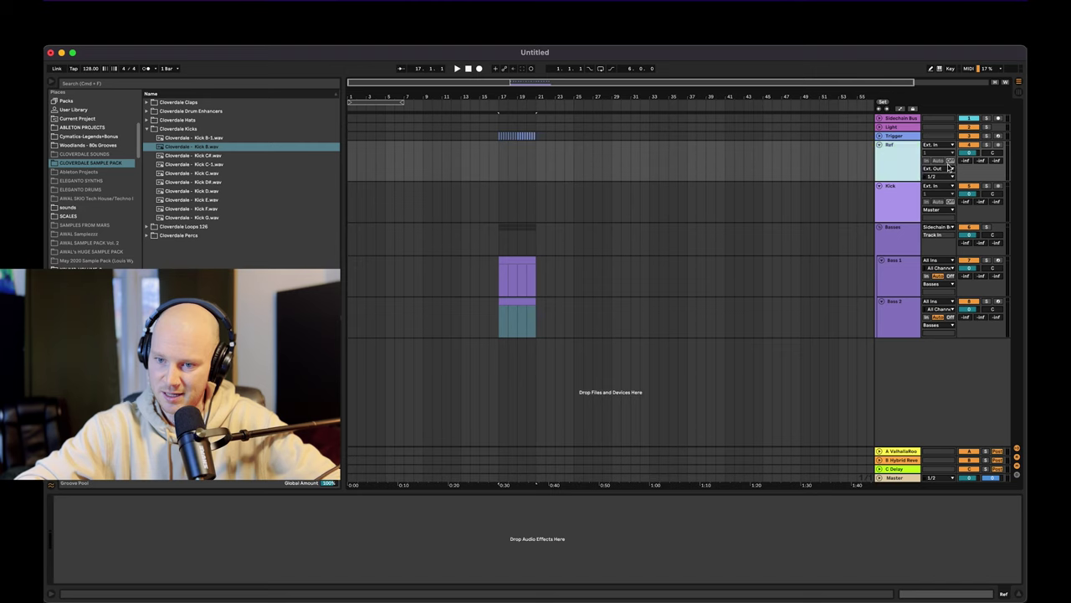
- Check the Kick track's output routing choices and place the insert marker at 17.1.1 on that track
left_click(937, 210)
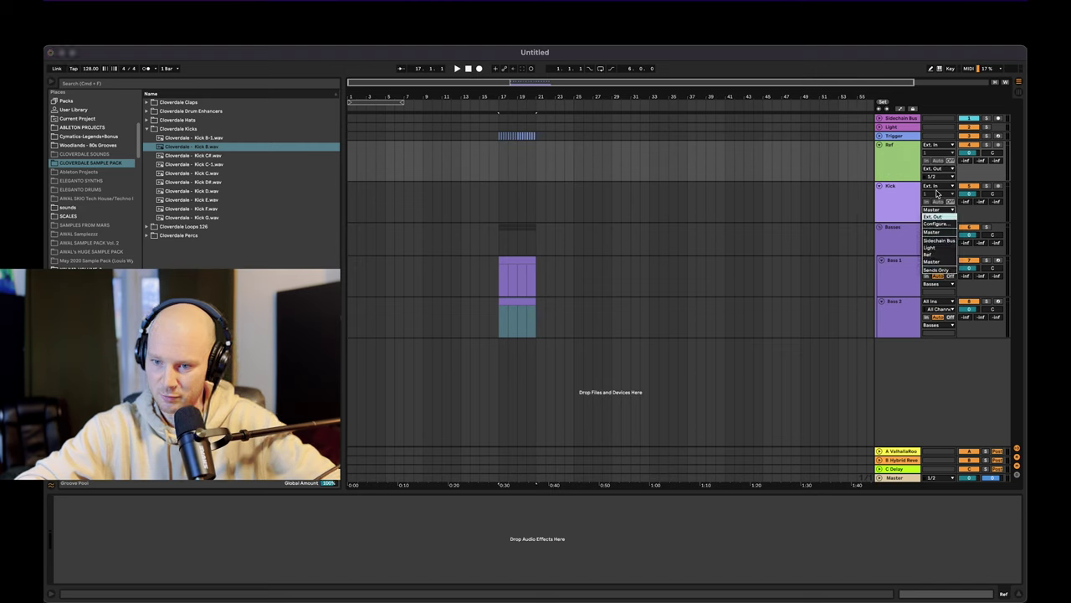
left_click(938, 239)
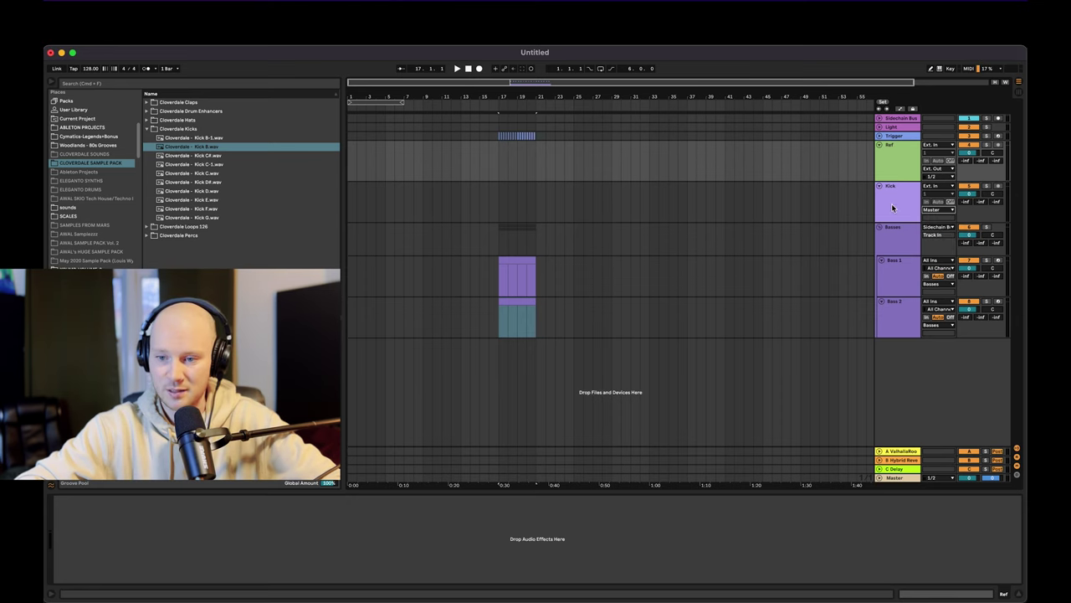
left_click(896, 209)
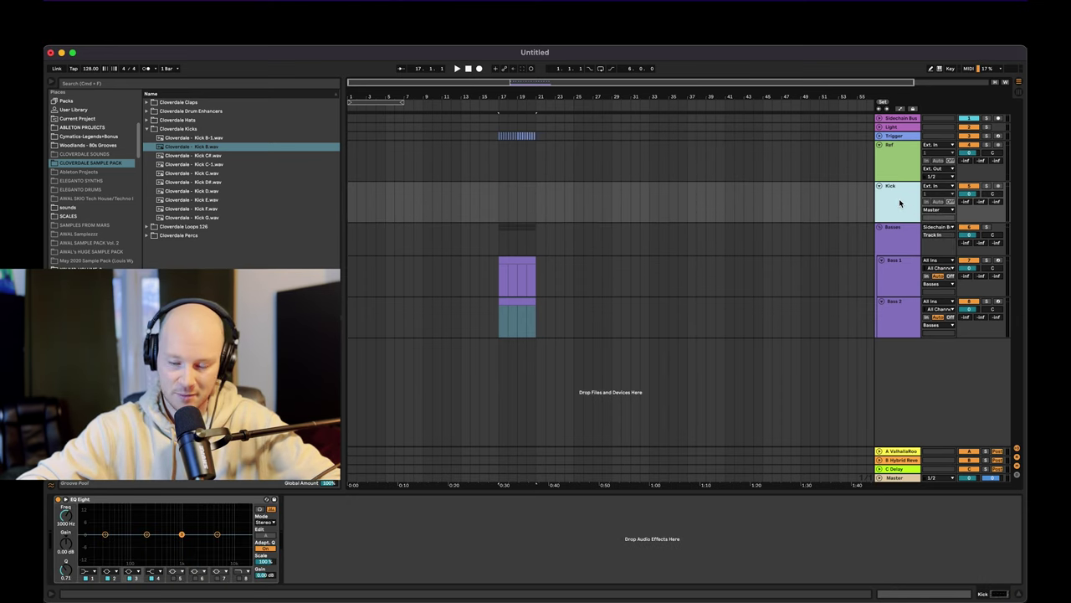
left_click_drag(538, 189, 497, 203)
left_click(497, 203)
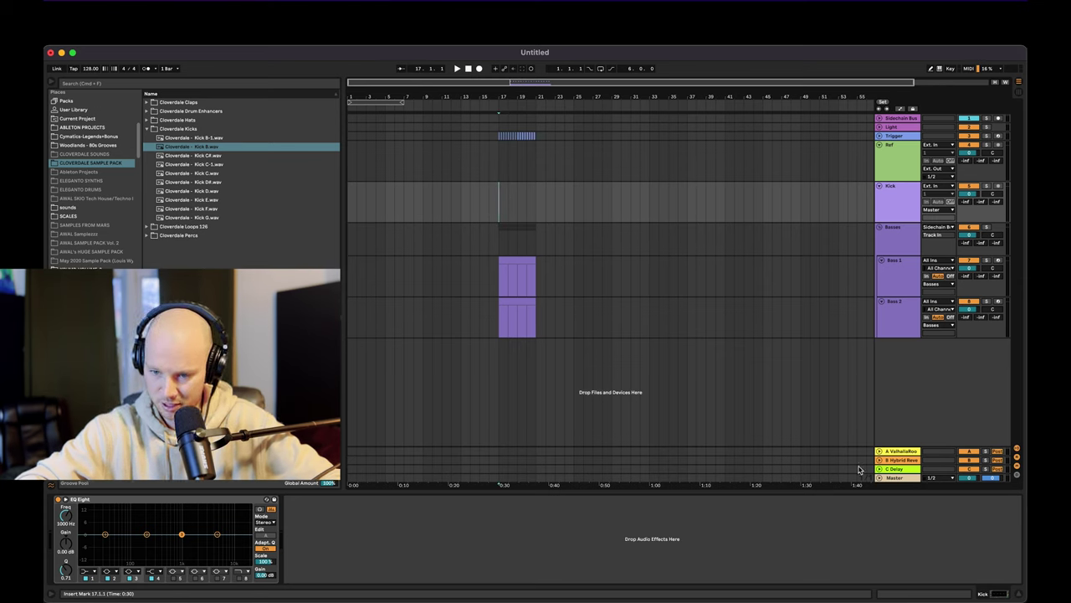
- Review the devices on the Master, Kick and Basses tracks, and expand the Sidechain Bus track to view its devices
left_click(894, 479)
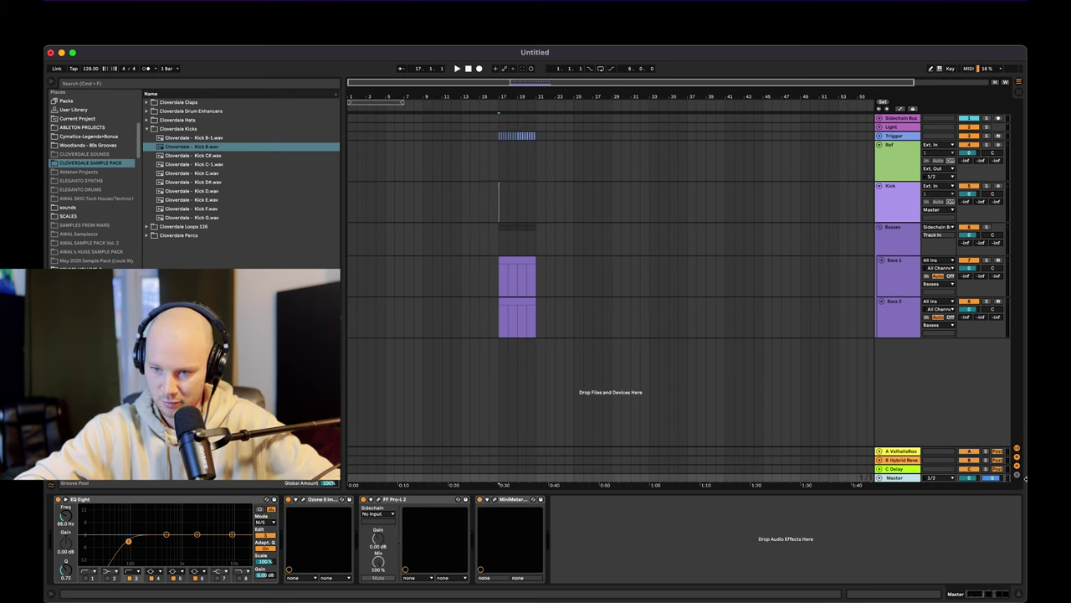
left_click(900, 194)
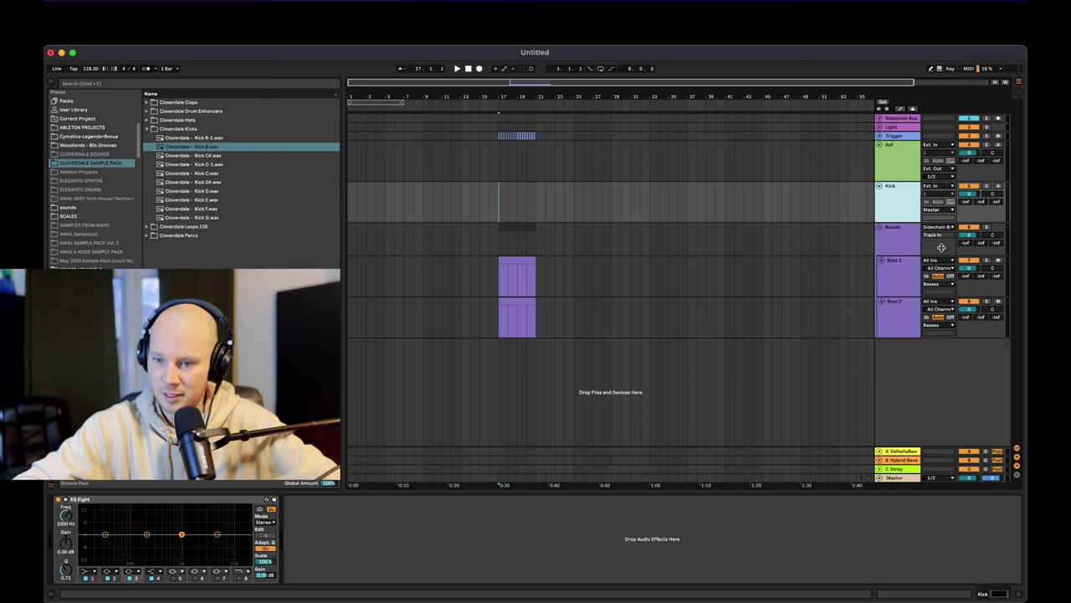
left_click(896, 234)
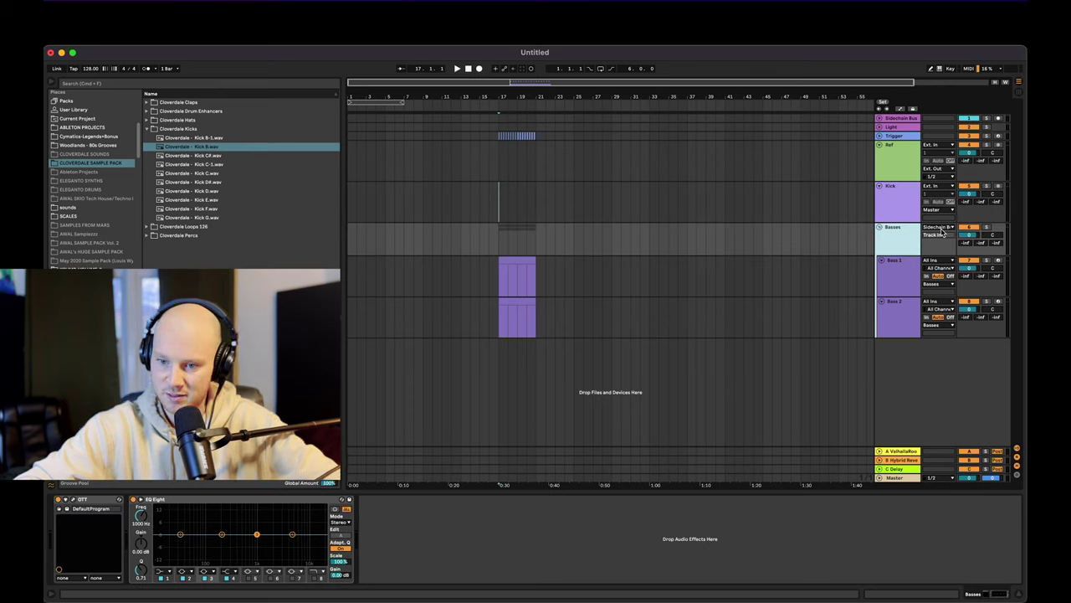
left_click(879, 119)
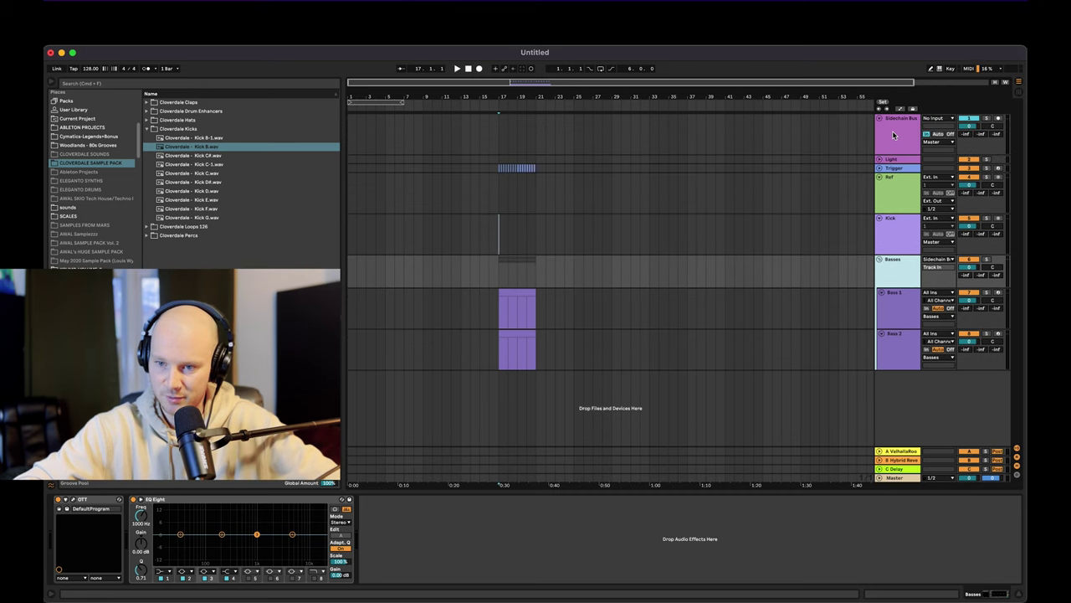
left_click(892, 131)
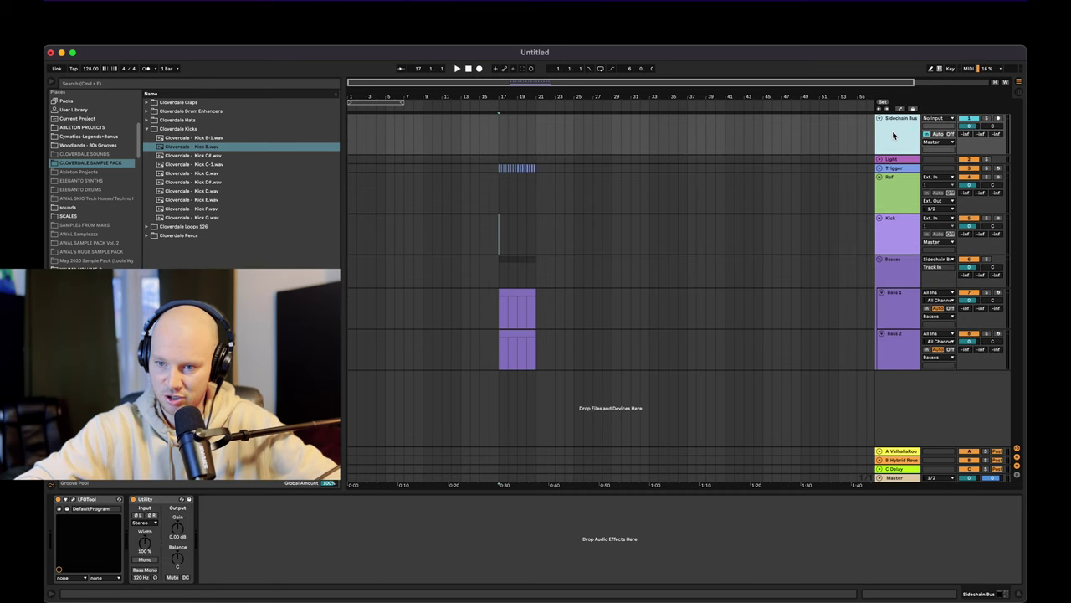
- Route the Basses group's output to Sidechain Bus and the Sidechain Bus track's output to Master
left_click(937, 260)
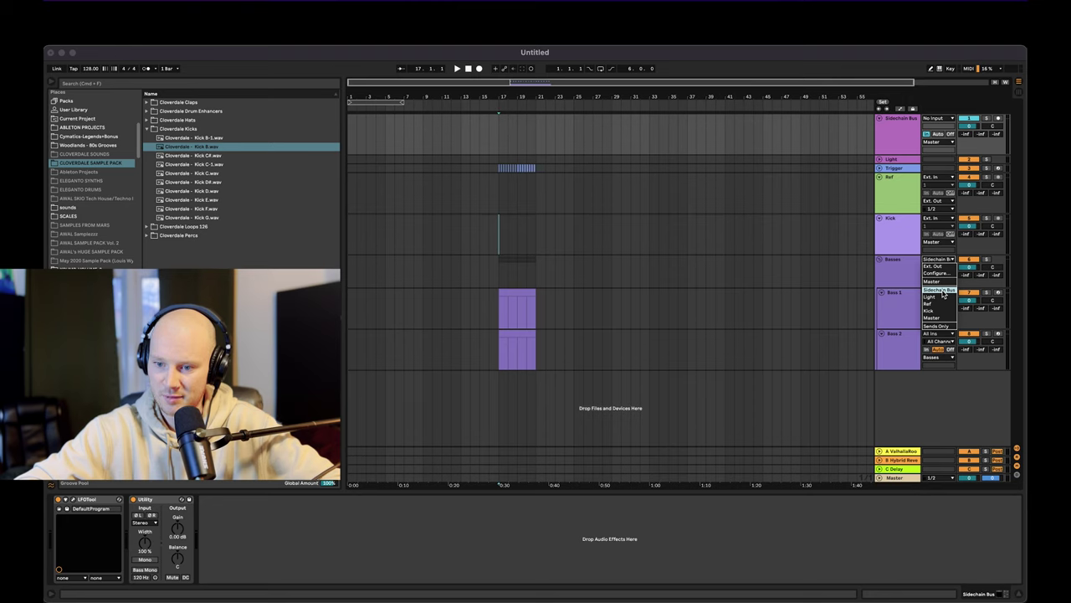
left_click(943, 293)
left_click(898, 148)
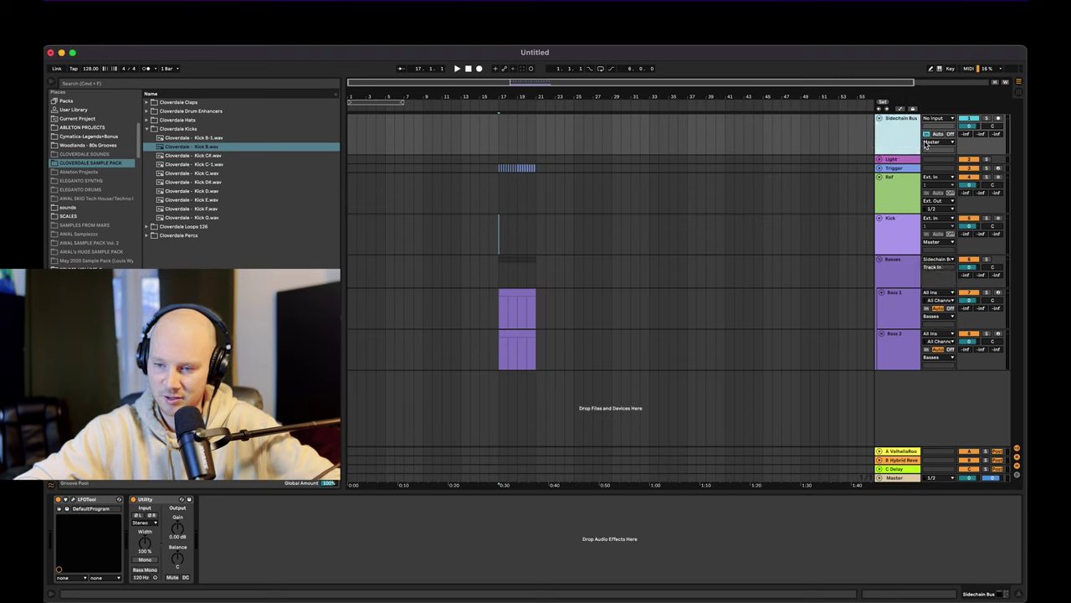
left_click(931, 142)
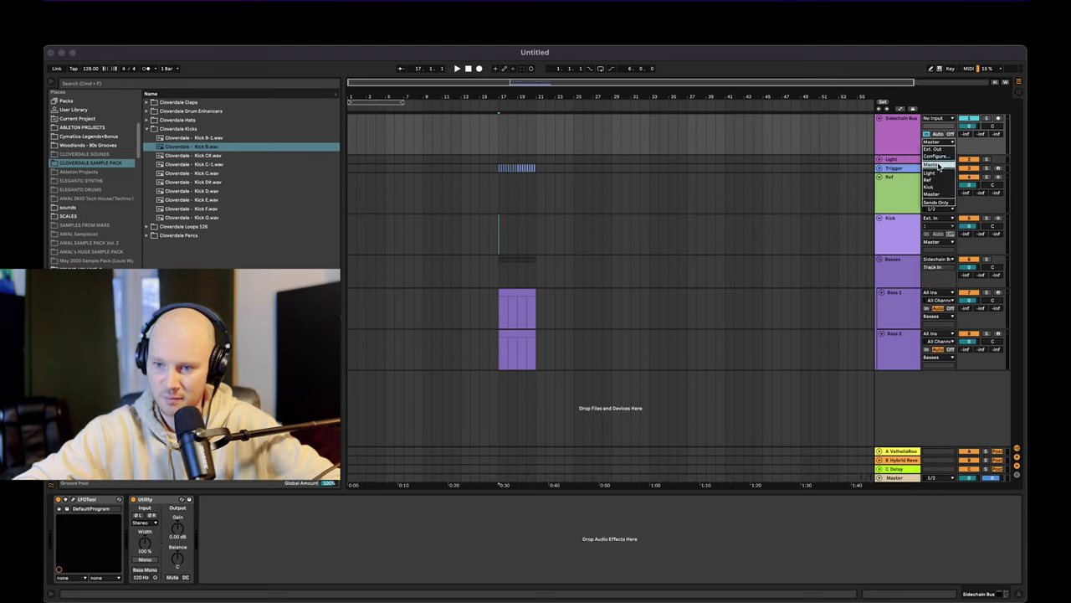
left_click(939, 166)
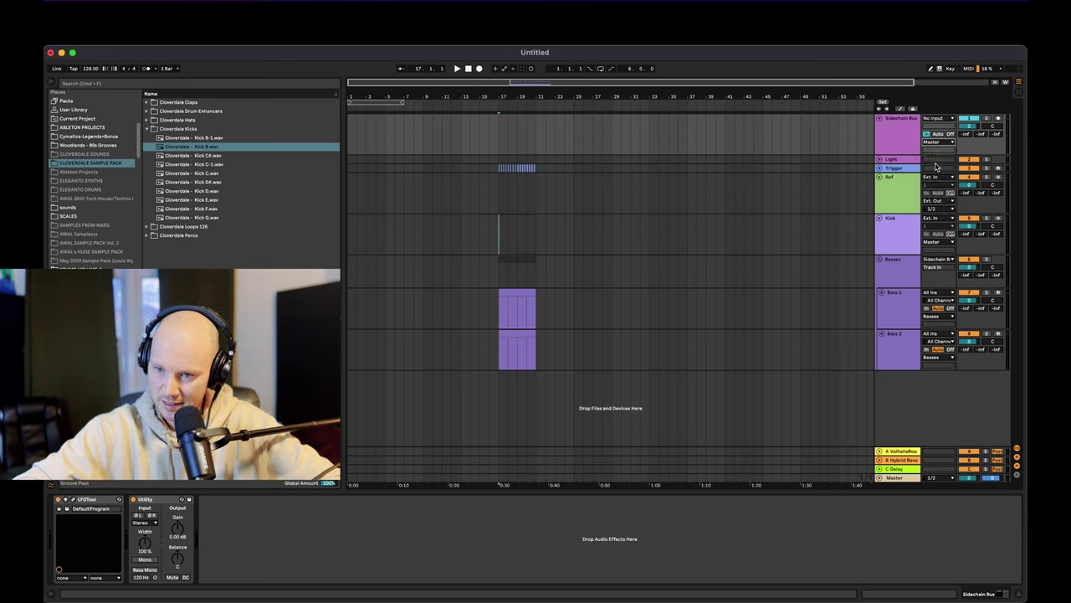
- Bring "Dom Dolla - Miracle Maker" (Extended Mix) over from rekordbox onto the Ref track, starting at bar 17
left_click(904, 205)
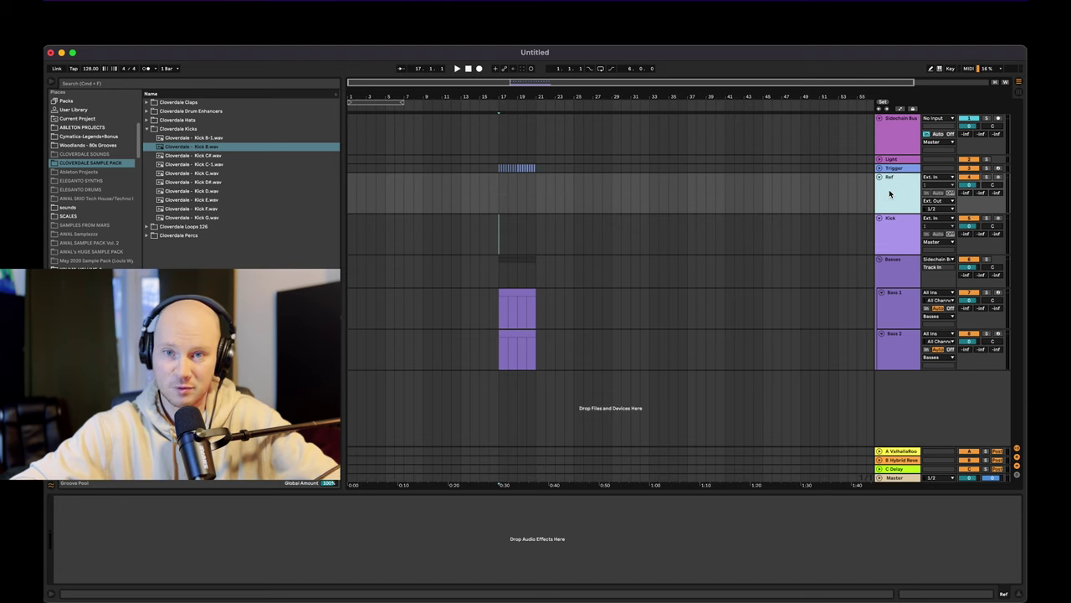
mouse_move(927, 601)
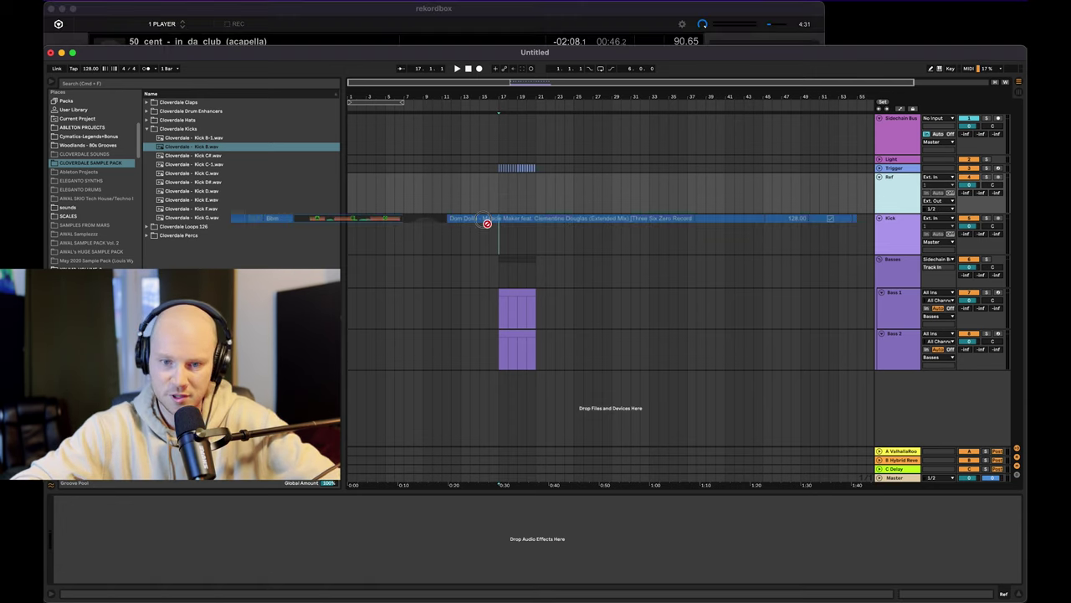
left_click_drag(487, 222, 501, 196)
left_click(896, 198)
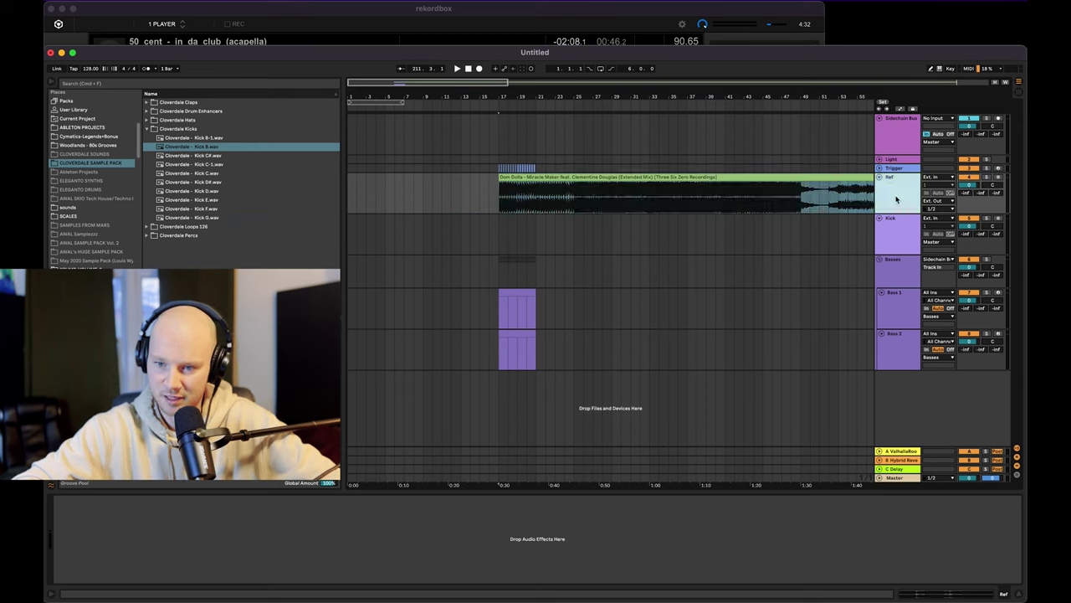
mouse_move(496, 96)
left_mouse_down()
mouse_move(496, 134)
mouse_move(496, 100)
left_mouse_up()
left_click(600, 186)
scroll(600, 187, "right", 1)
- Solo the Ref track and audition the reference song from 17.1.1 and from 25.1.1
left_click(904, 194)
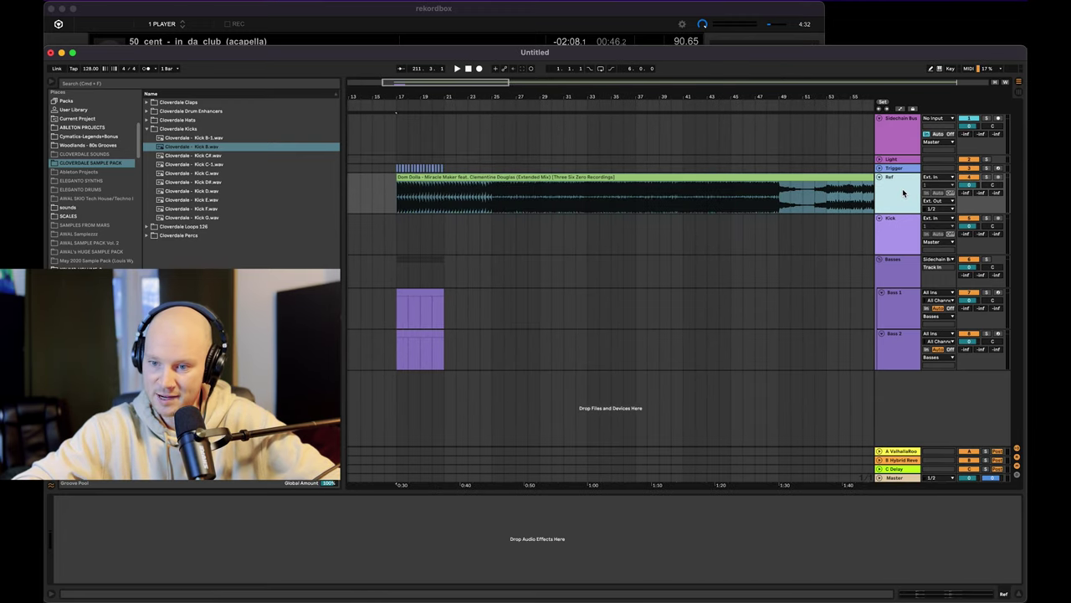
left_click(987, 178)
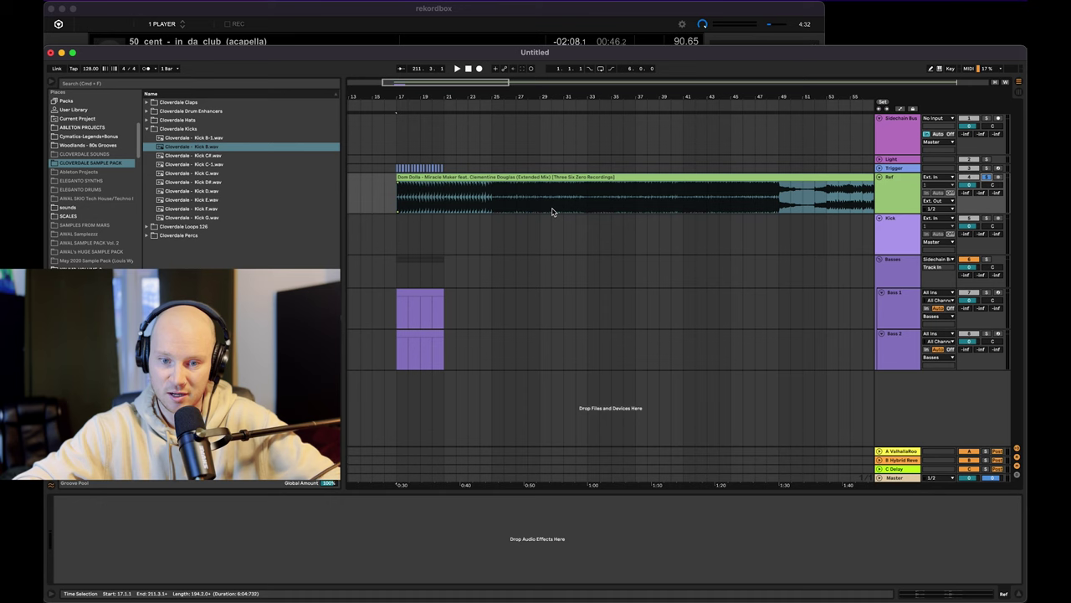
left_click(490, 203)
key("space")
left_click(399, 201)
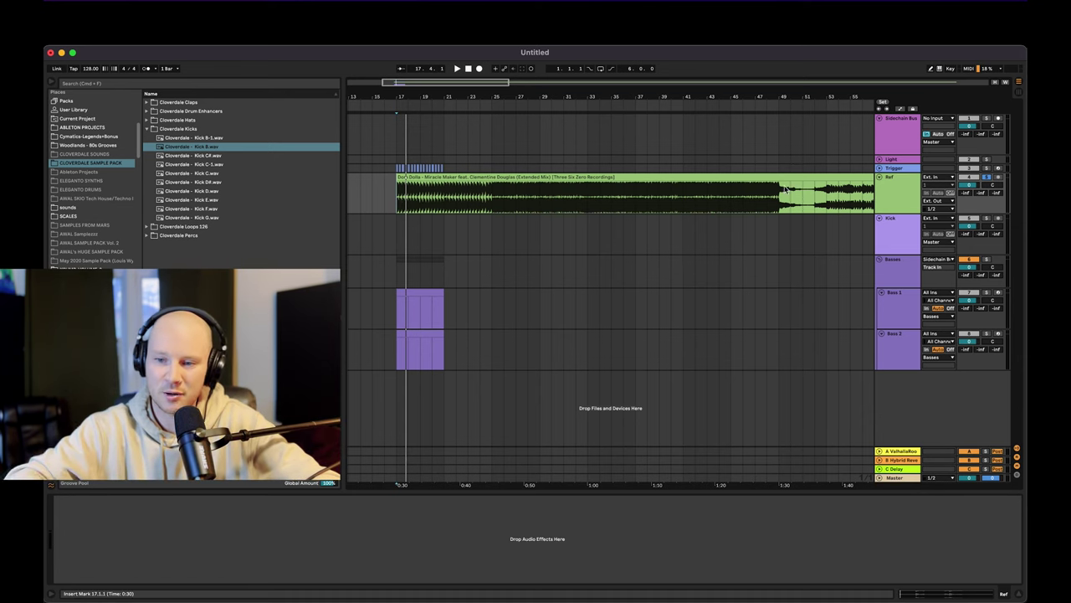
left_click(492, 205)
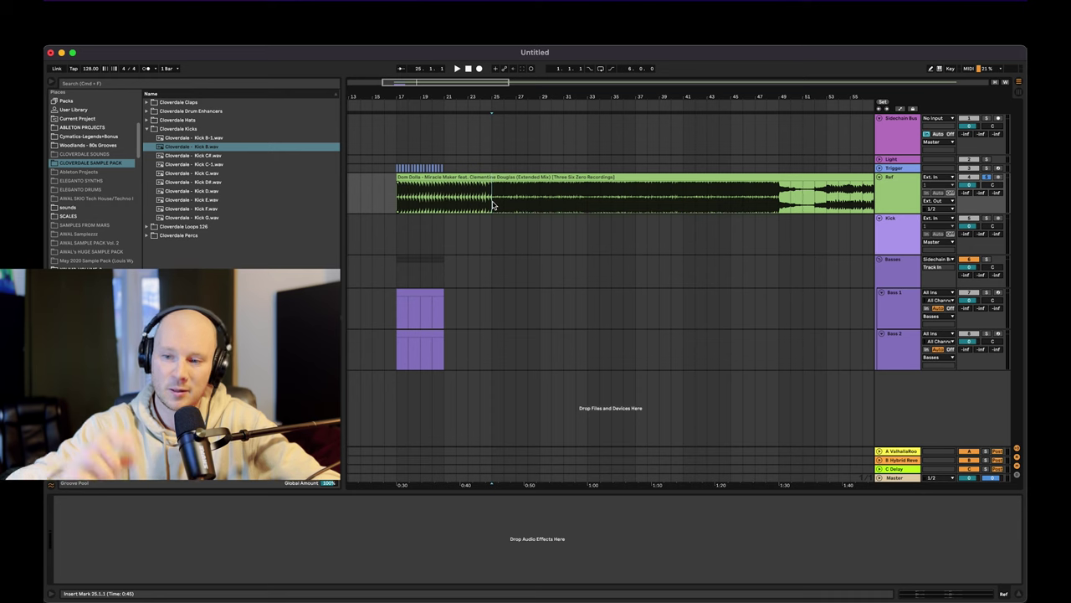
key("space")
- Solo the Basses group, compare the devices on Basses, Ref and Master, and clear the solo
left_click(988, 259)
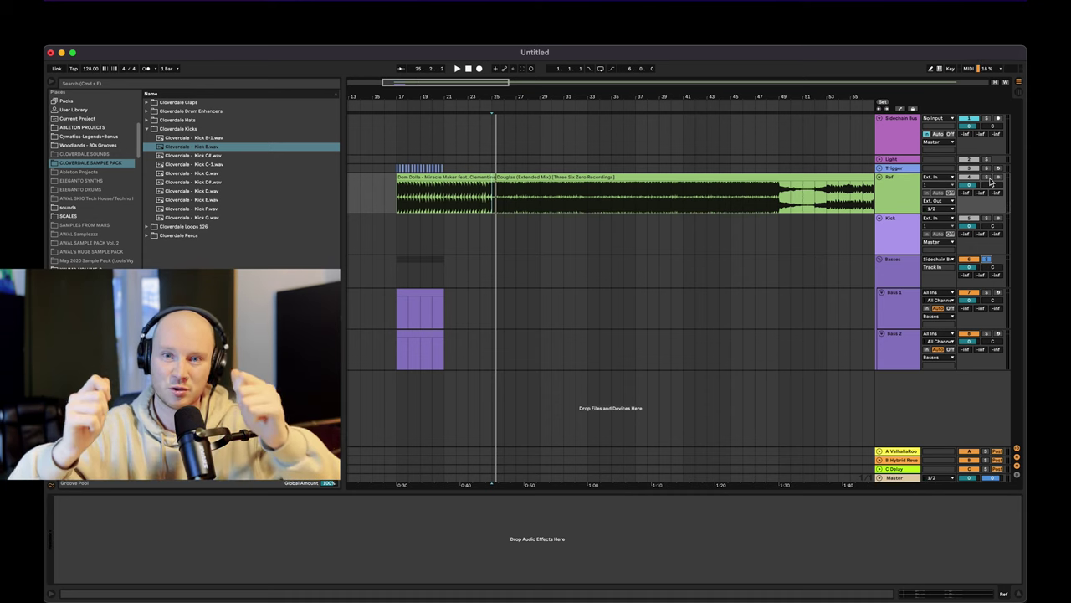
left_click(900, 273)
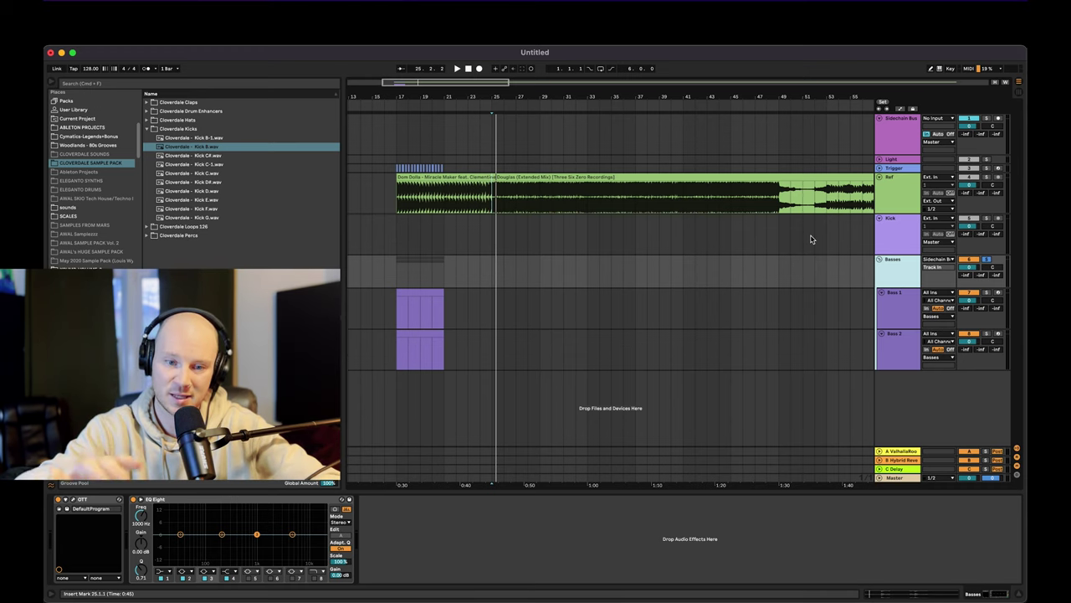
left_click(900, 194)
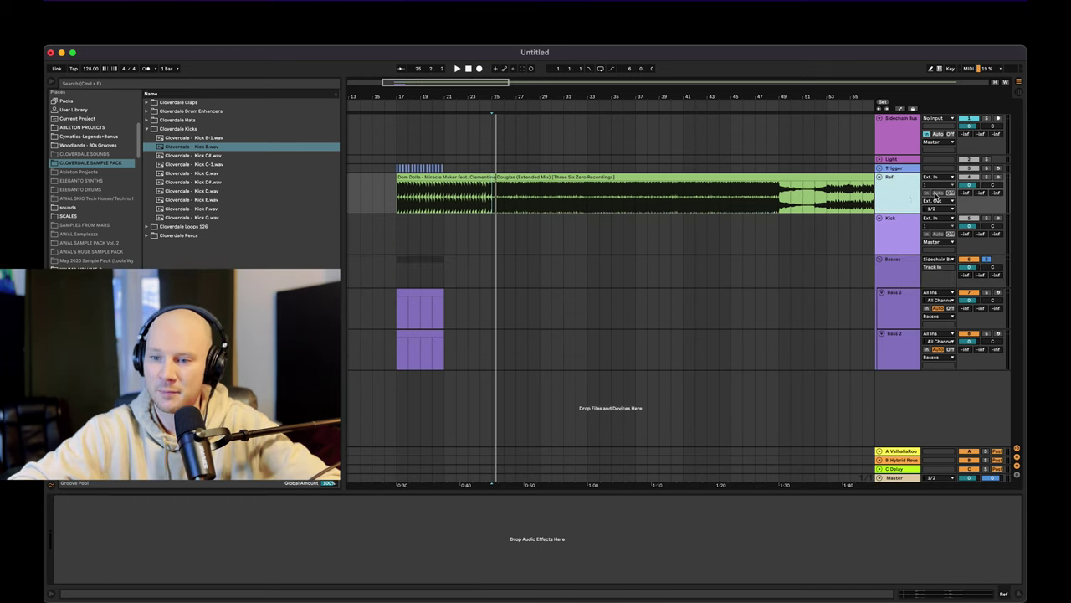
left_click(895, 477)
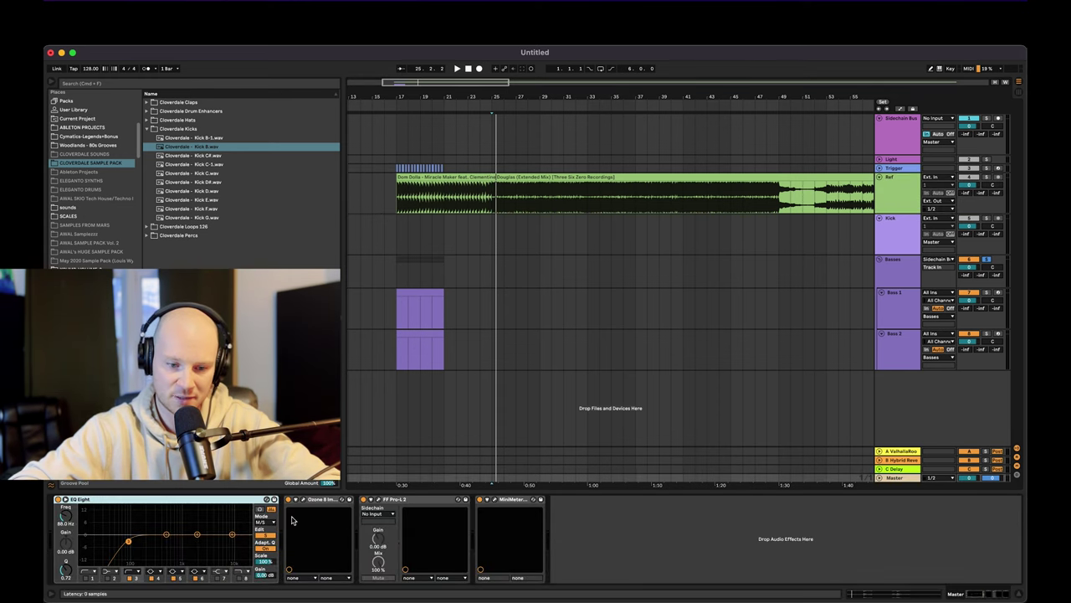
left_click(902, 208)
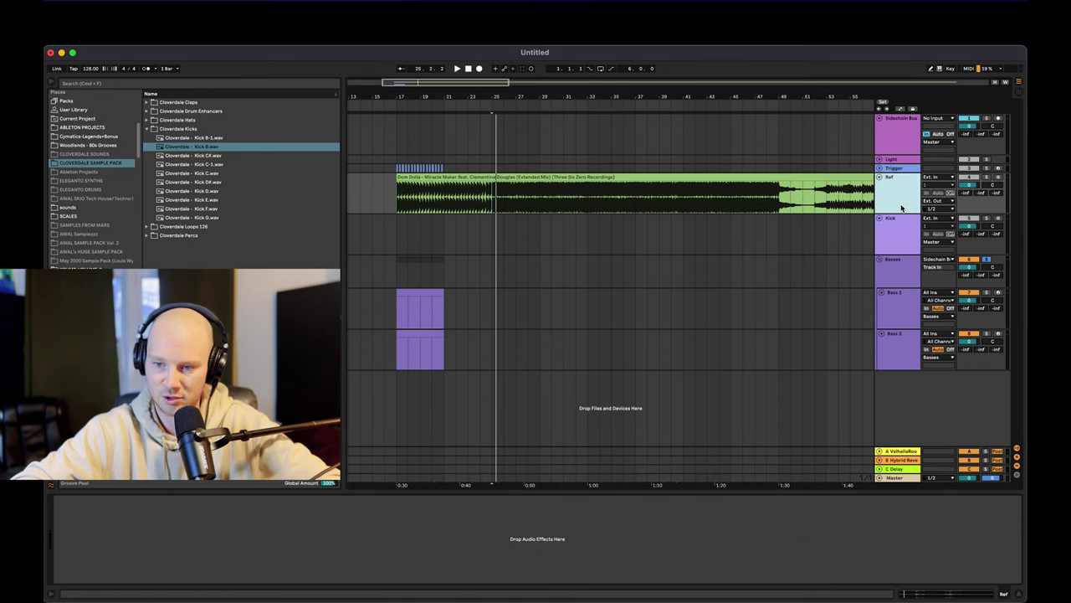
left_click(988, 259)
- Unfold the Trigger and Light tracks and view the devices on Basses and Sidechain Bus
left_click(879, 168)
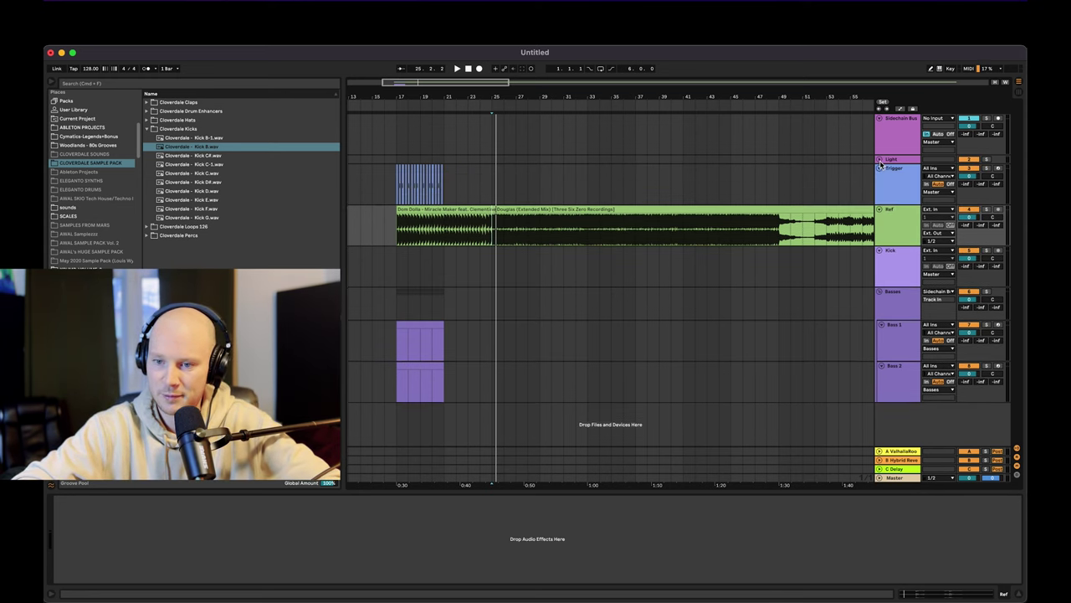
left_click(879, 159)
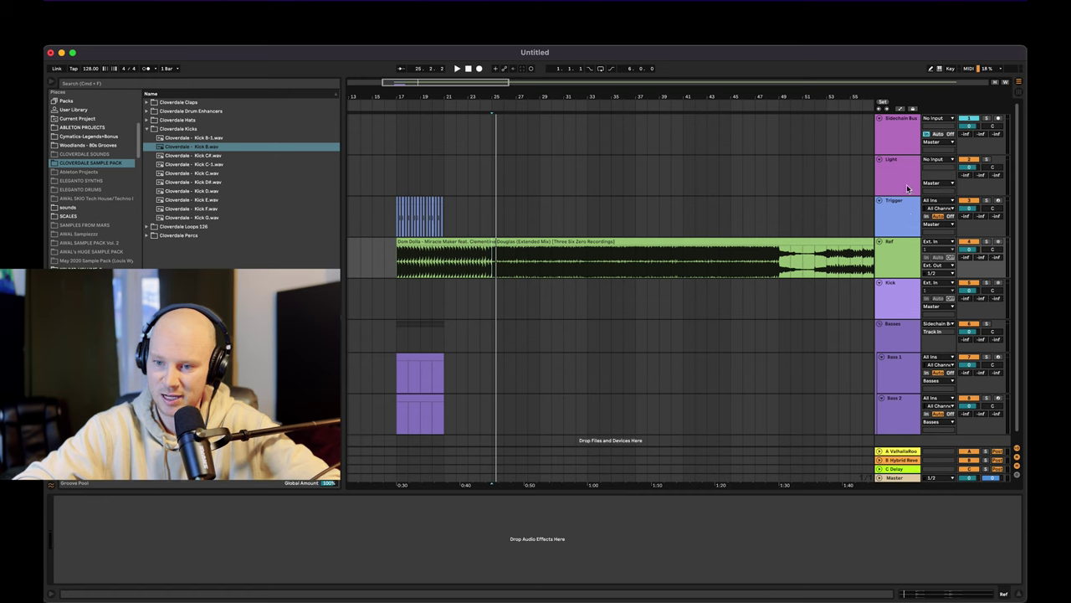
left_click(888, 334)
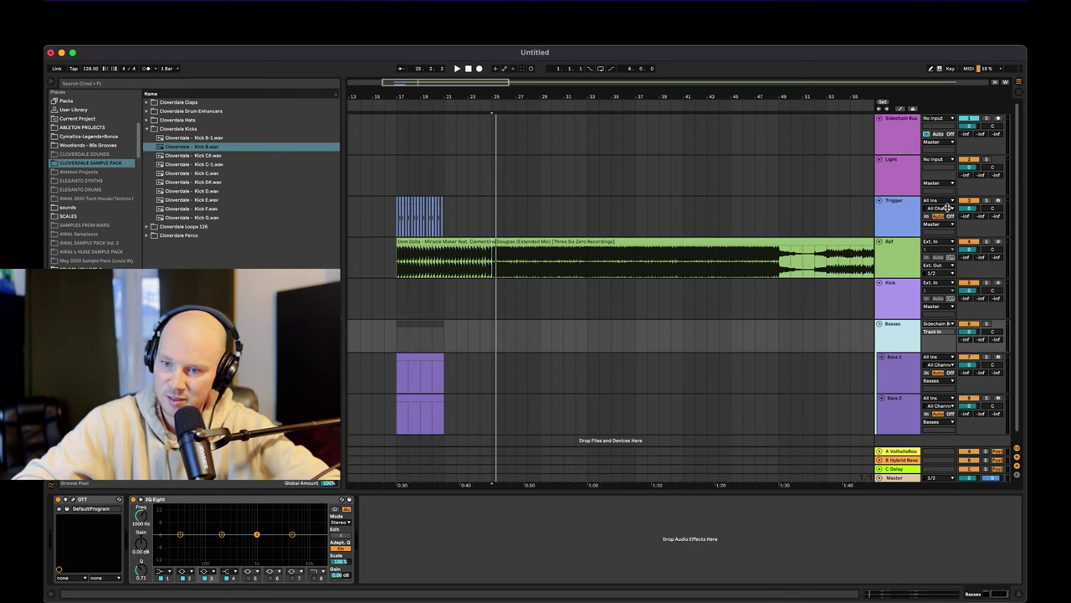
left_click(893, 138)
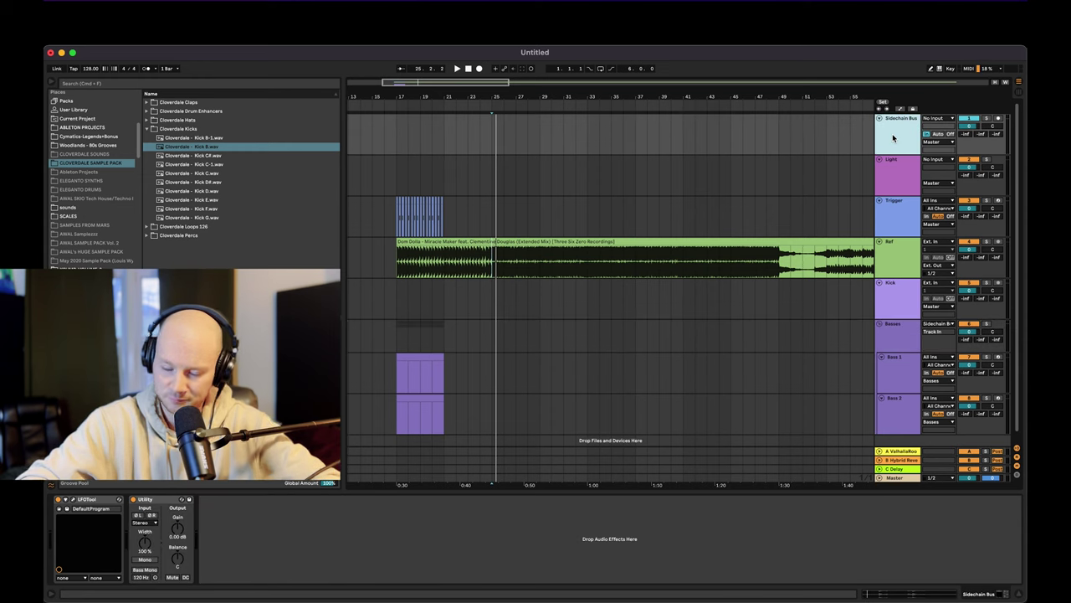
- Insert an audio track below Light, route the Ref track's output into it, and set the new track's monitoring to In
left_click(898, 184)
key("super+t")
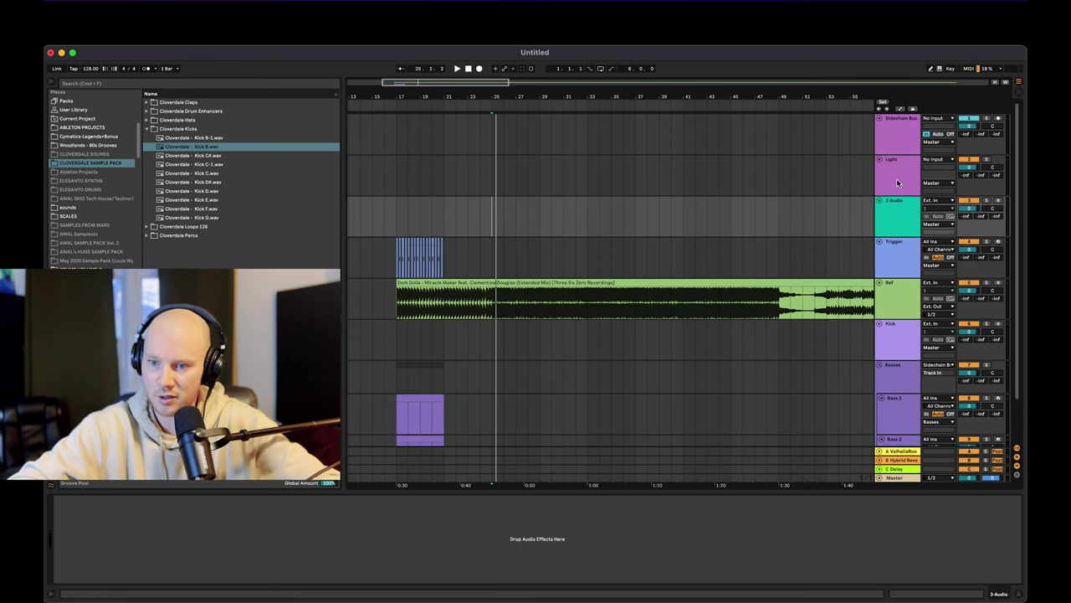
left_click(899, 290)
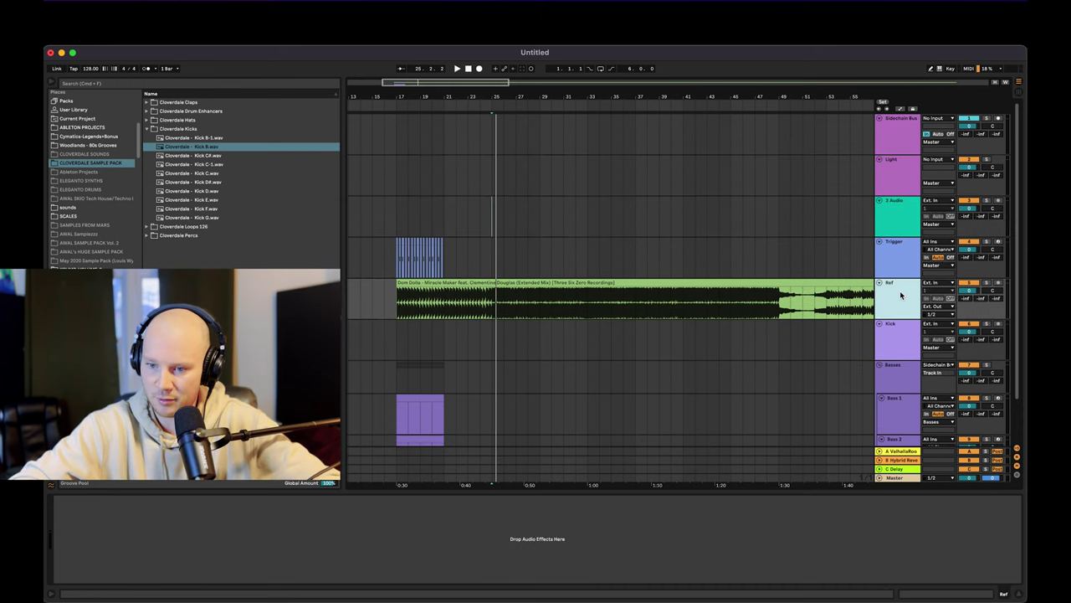
left_click(949, 310)
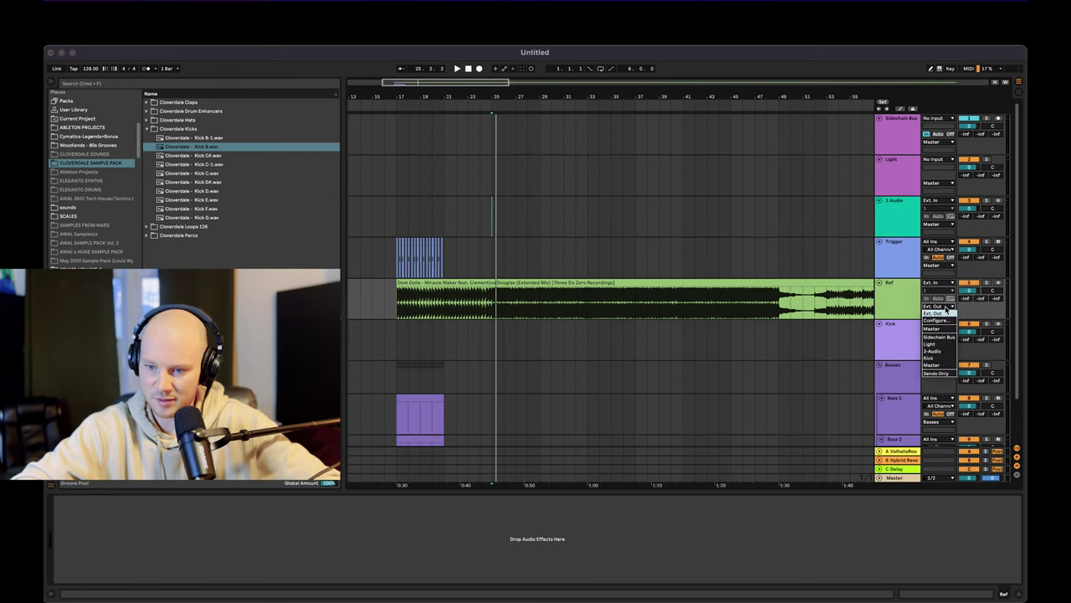
left_click(940, 352)
left_click(902, 210)
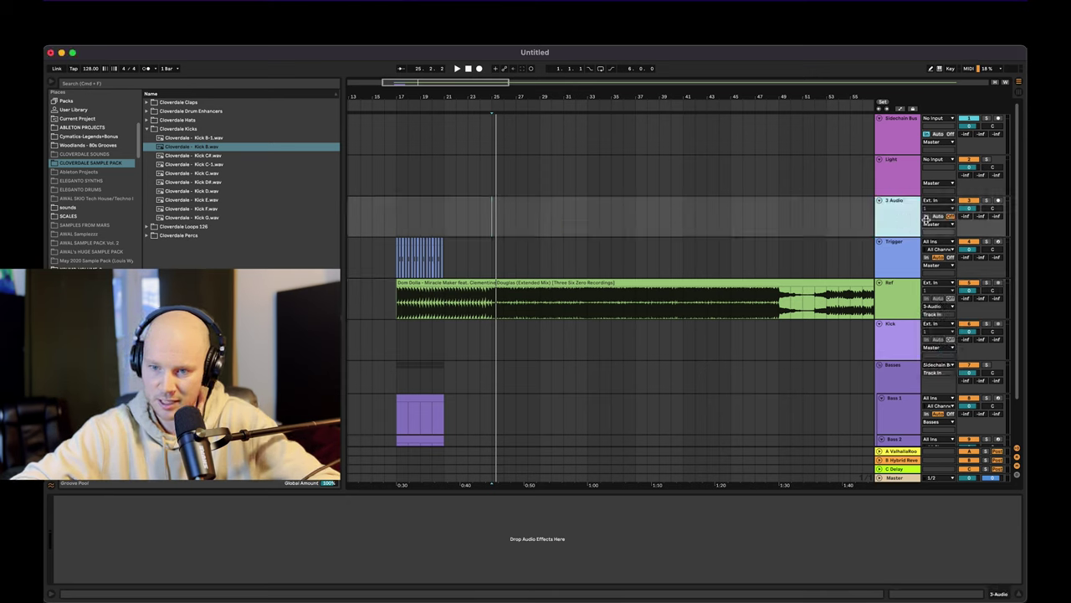
left_click(926, 216)
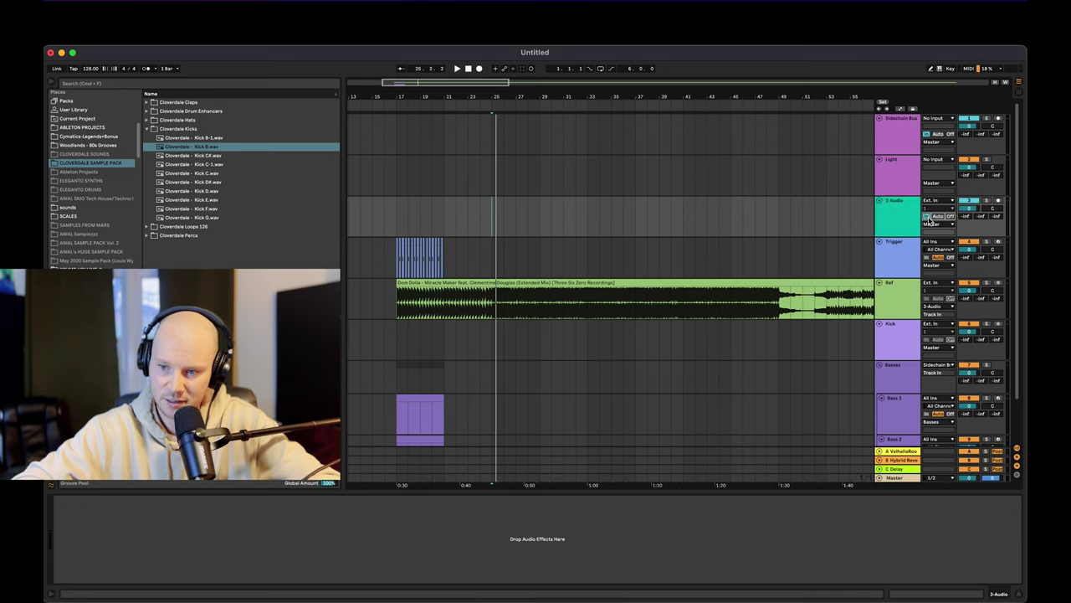
- Play the reference from 17.1.1 through the new audio track, and delete that track
left_click(397, 216)
key("space")
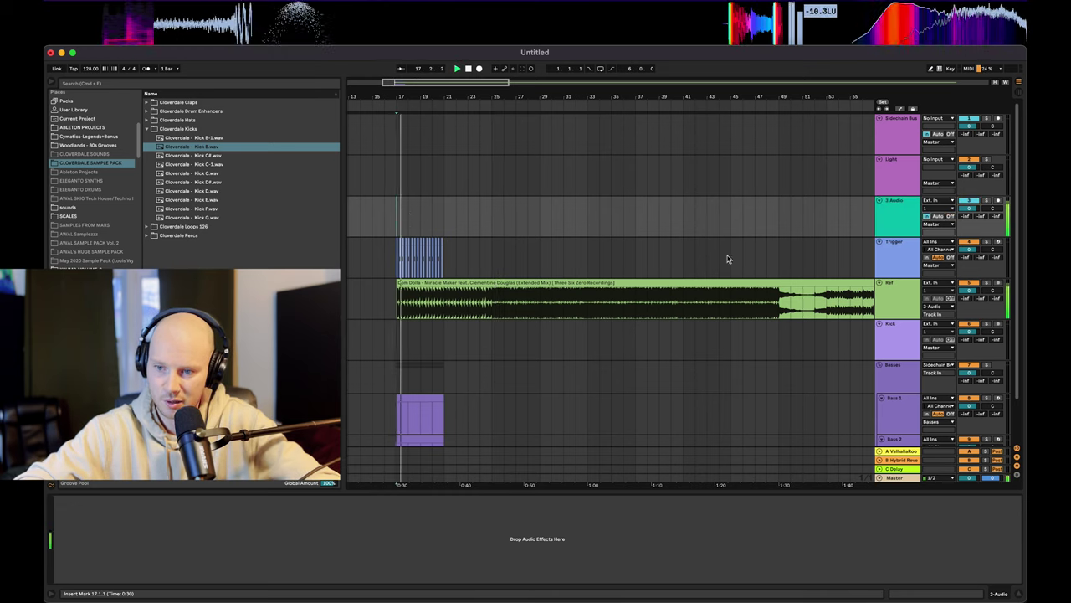
left_click(899, 297)
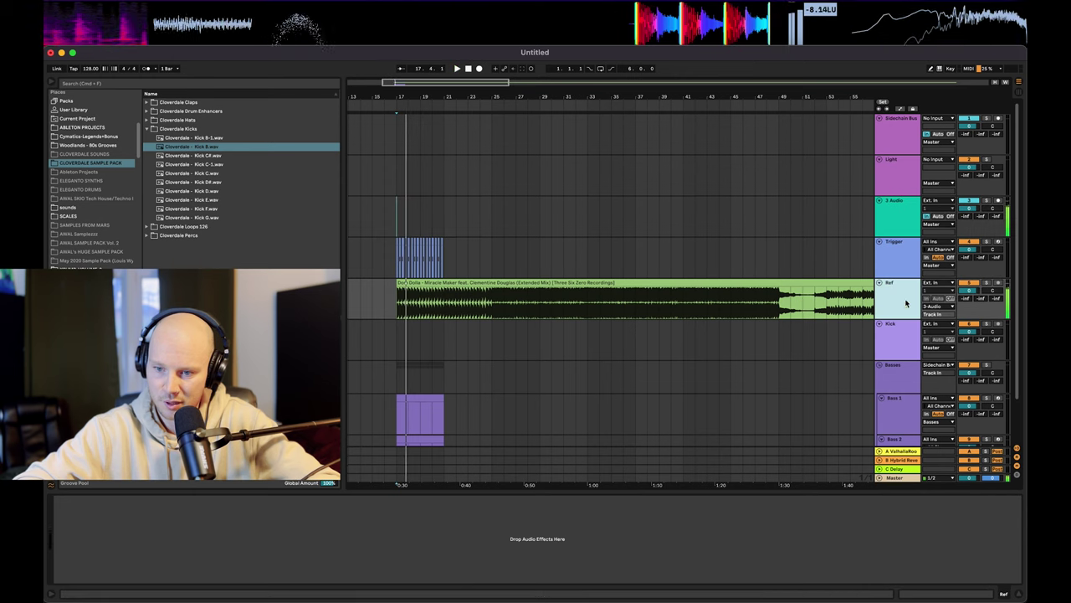
left_click(892, 217)
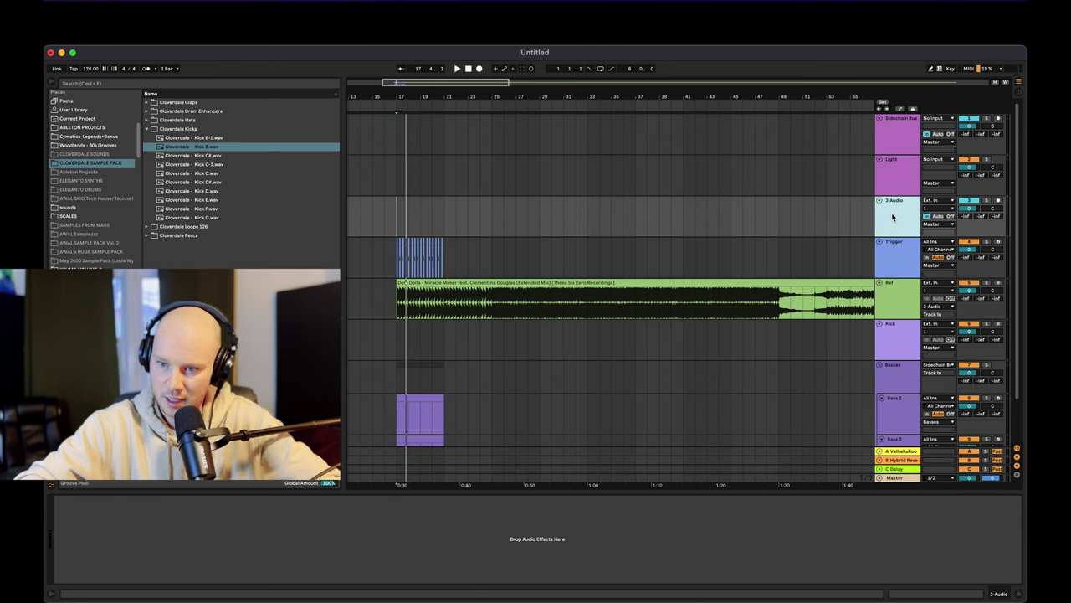
key("Delete")
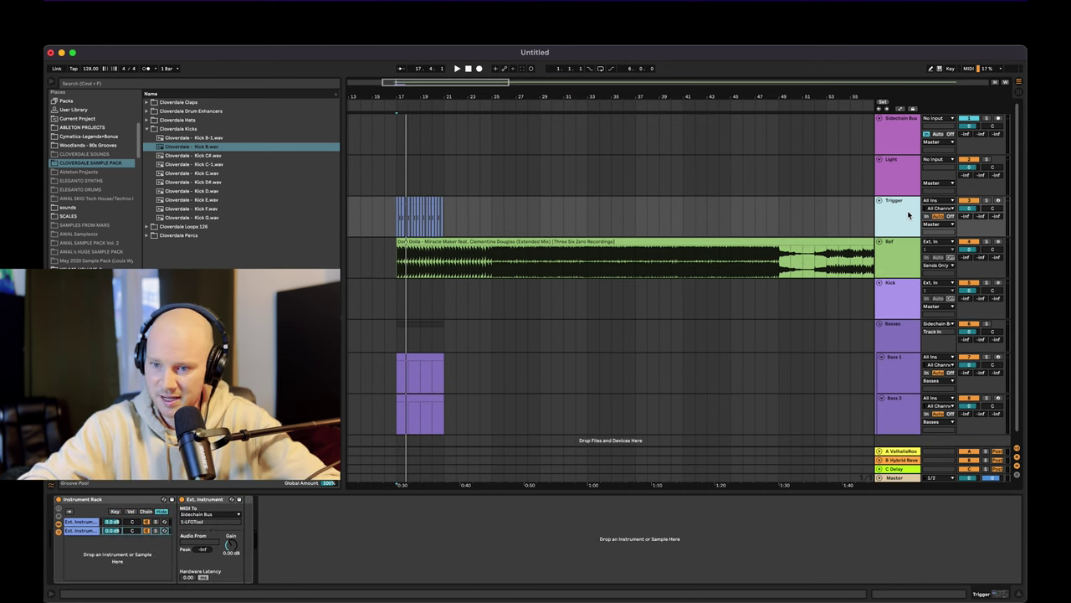
- Reshape the Sidechain Bus's LFOTool curve by raising its upper bend point and shifting it slightly earlier, and close the plugin window
left_click(890, 134)
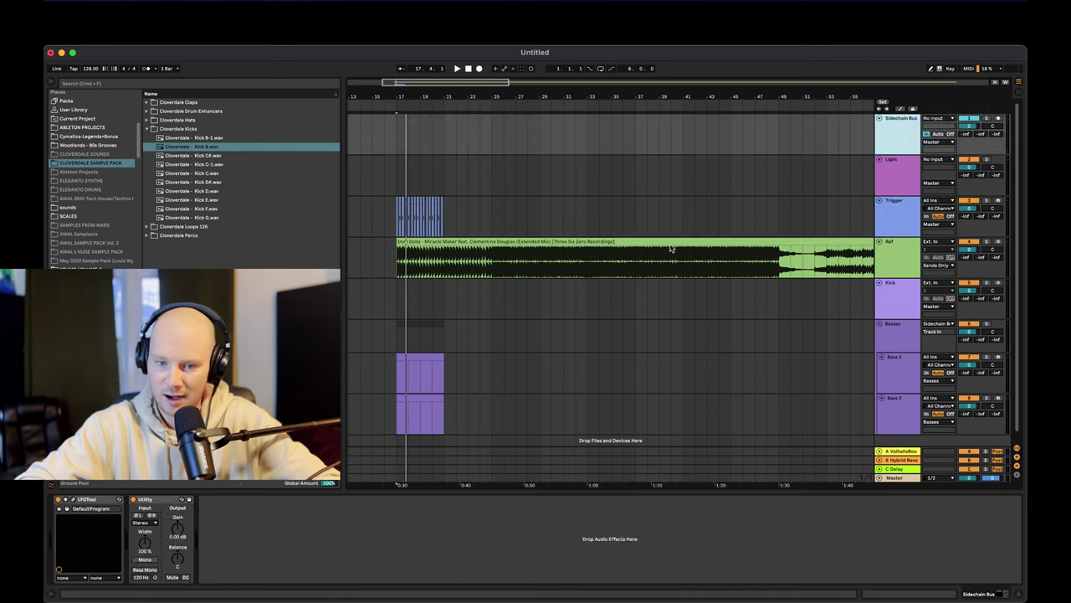
left_click(73, 501)
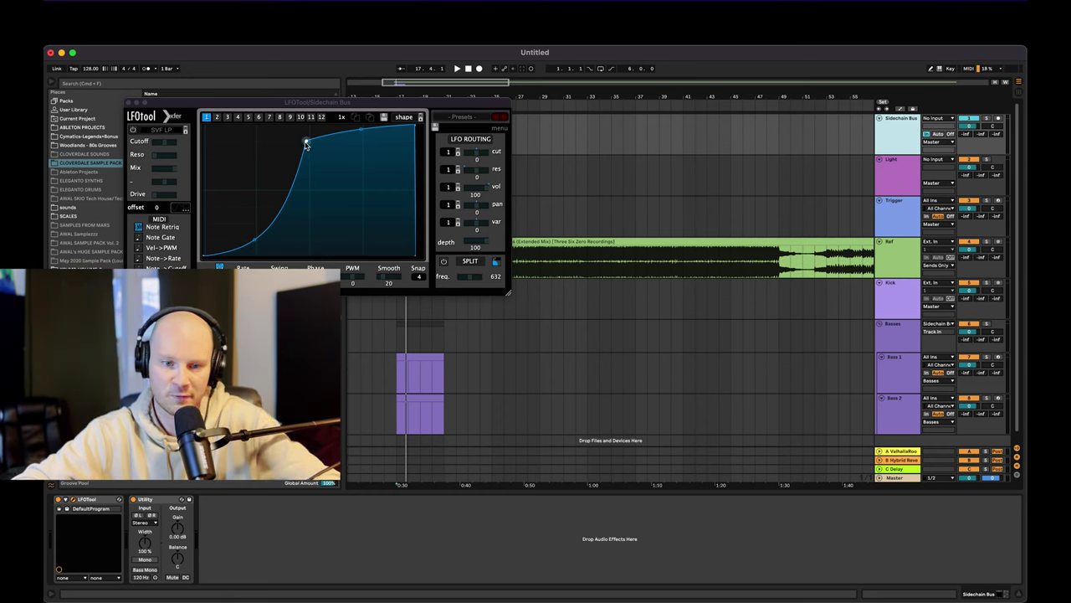
mouse_move(307, 145)
left_mouse_down()
mouse_move(292, 136)
mouse_move(326, 136)
mouse_move(307, 135)
left_mouse_up()
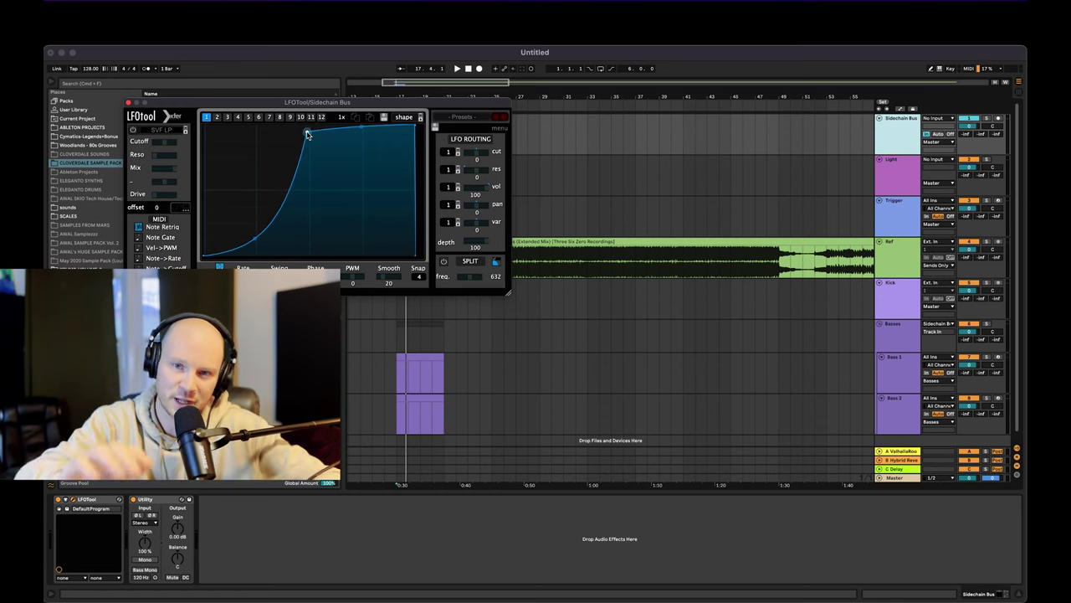
left_click_drag(307, 135, 301, 134)
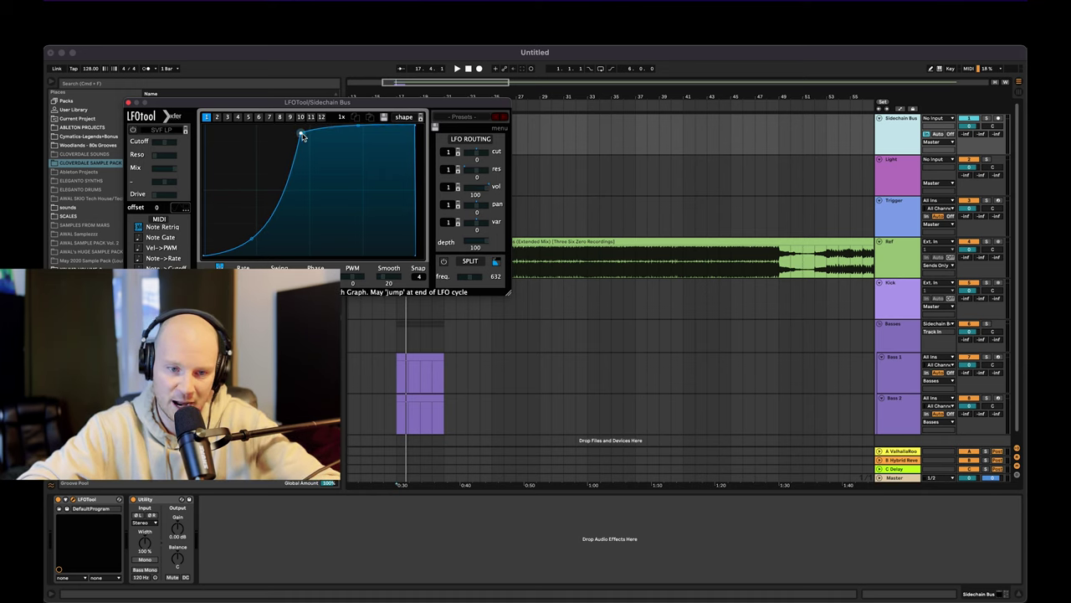
mouse_move(302, 132)
left_mouse_down()
mouse_move(273, 133)
mouse_move(305, 136)
left_mouse_up()
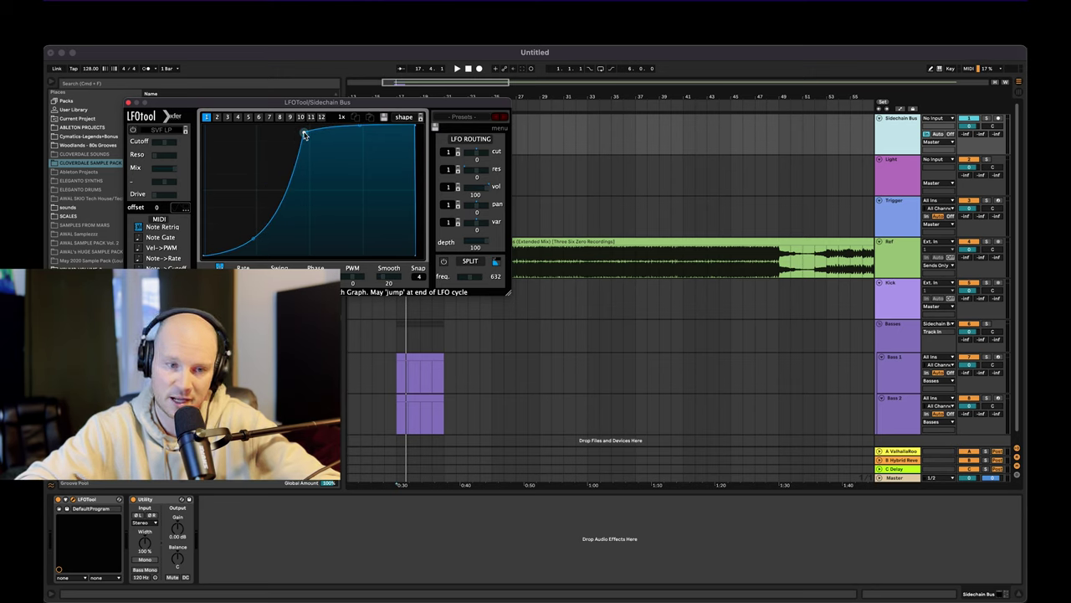
left_click(129, 103)
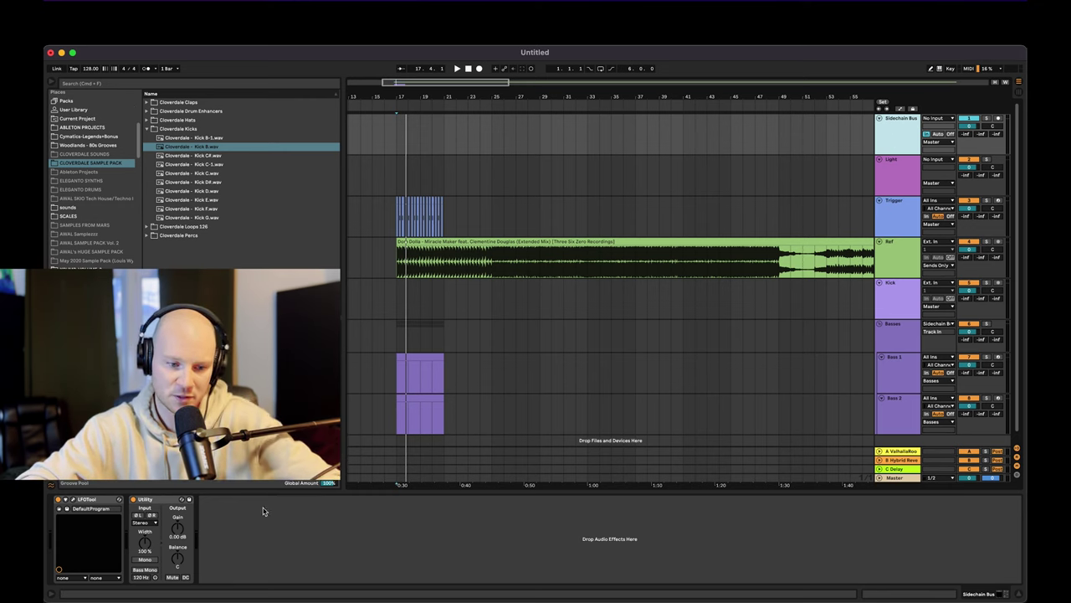
- Extend the start of the Ref clip slightly earlier, back to 16.4.4
left_click(397, 129)
left_click_drag(396, 93, 403, 179)
key("a")
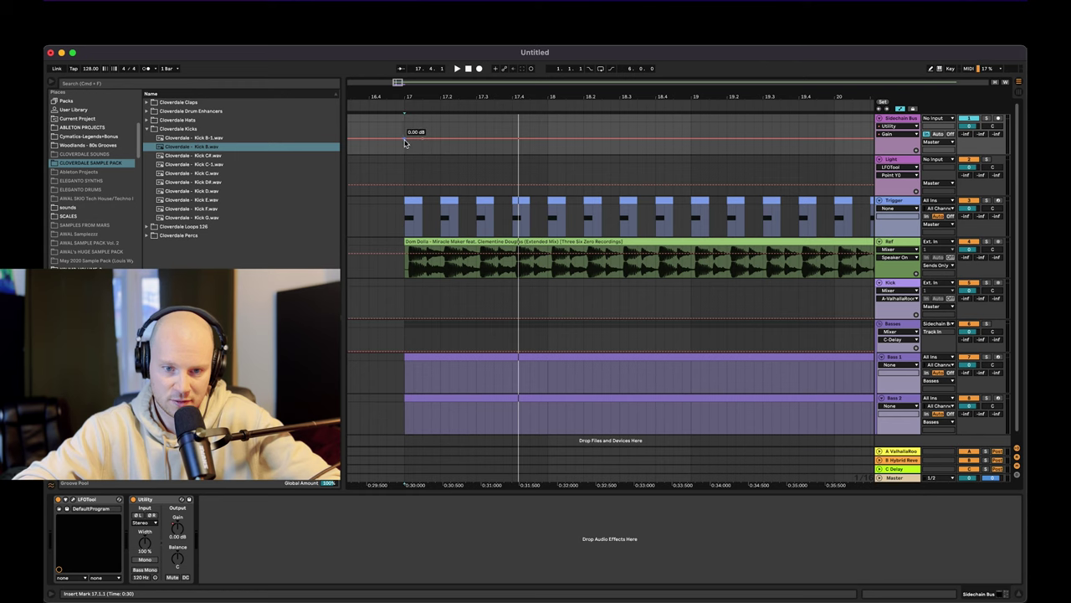
left_click_drag(390, 94, 391, 168)
key("a")
left_click_drag(559, 245, 545, 247)
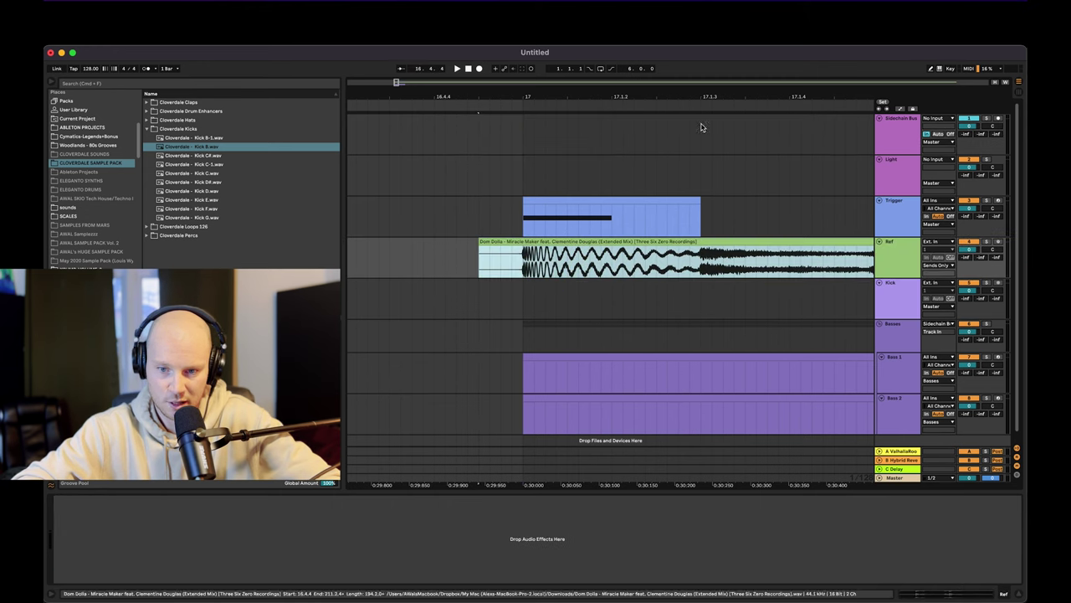
- Automate the Sidechain Bus's Utility gain to dip to -inf dB at bar 17 and curve back up to 0 dB by 17.1.3
left_click_drag(715, 98, 715, 54)
scroll(739, 167, "right", 2)
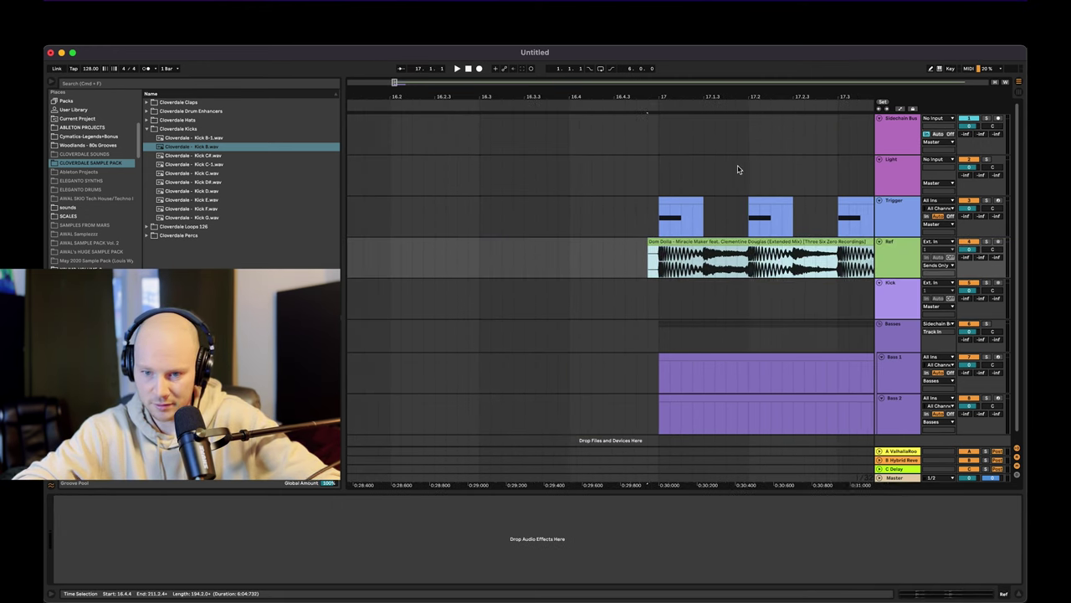
key("a")
left_click_drag(649, 139, 626, 154)
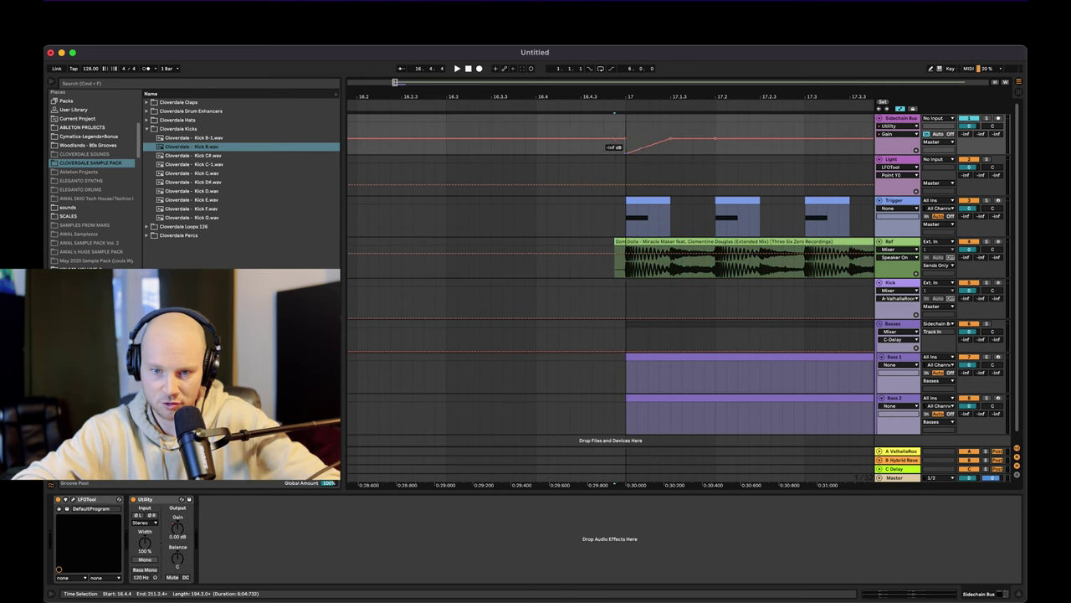
left_click_drag(649, 150, 648, 156)
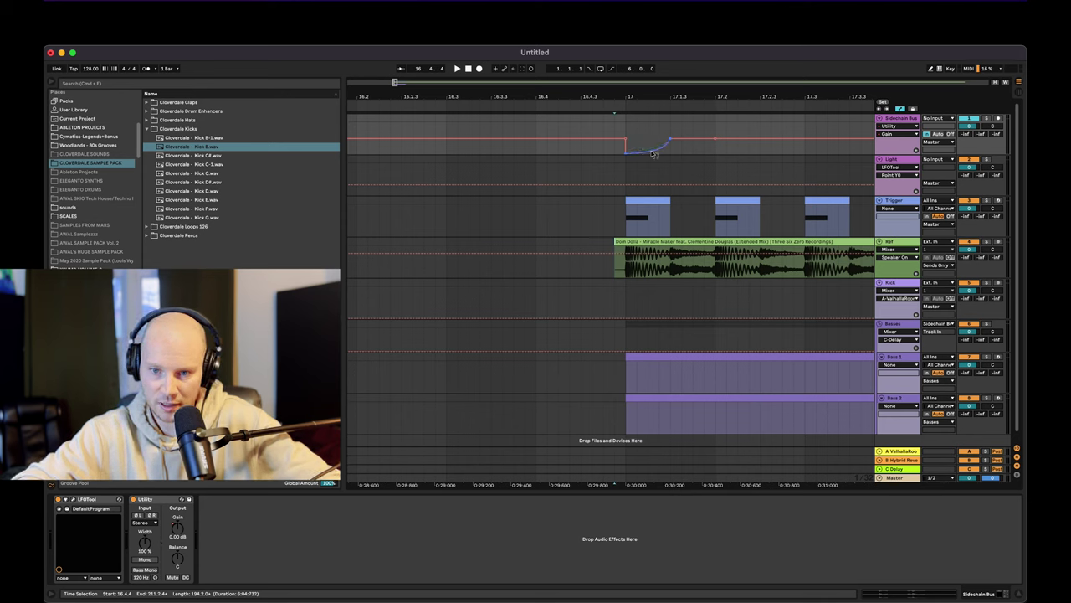
- Duplicate the one-beat gain dip at 17.1.1 three times to fill bar 17
left_click_drag(651, 131, 714, 133)
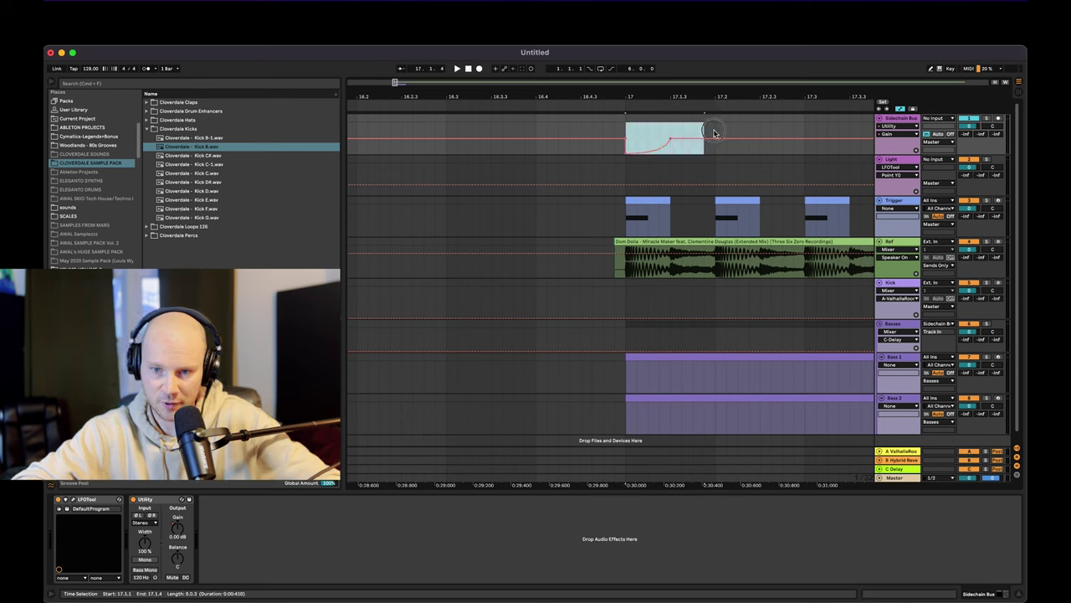
key("super+d")
key("super+d")
key("super+d")
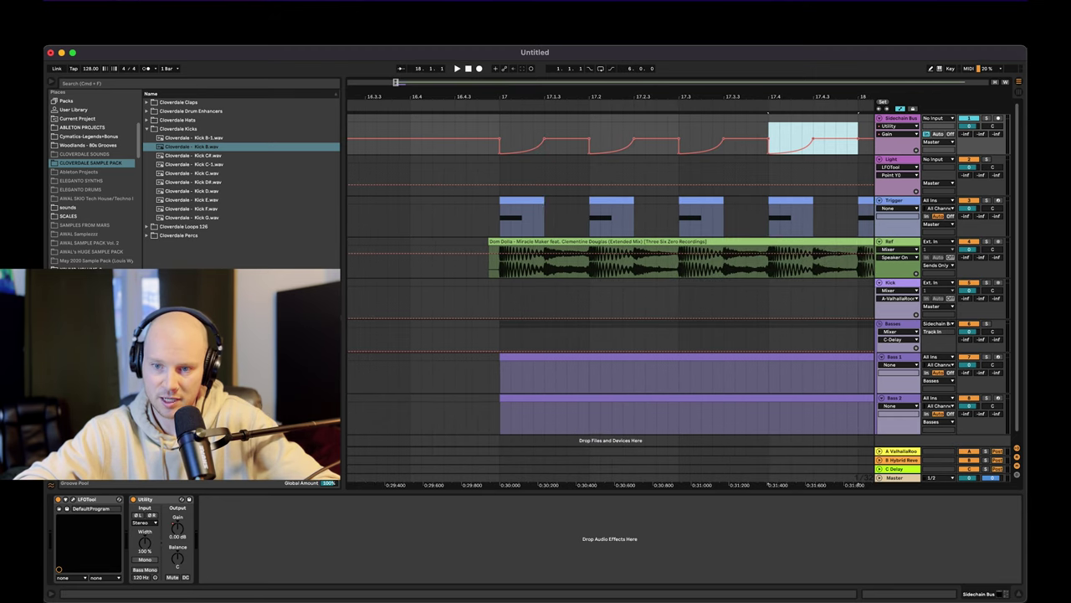
- Duplicate the Sidechain Bus's bar 17 gain automation twice to cover bars 18 and 19
key("minus")
key("minus")
key("minus")
key("minus")
scroll(746, 175, "right", 3)
left_click_drag(553, 125, 712, 132)
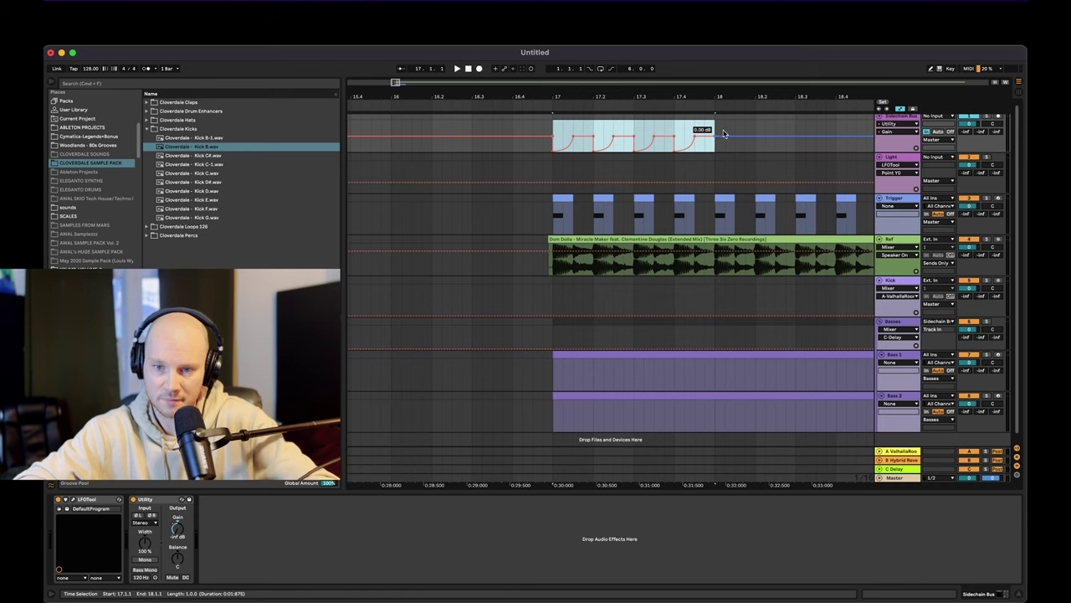
key("super+d")
key("super+d")
scroll(770, 162, "left", 3)
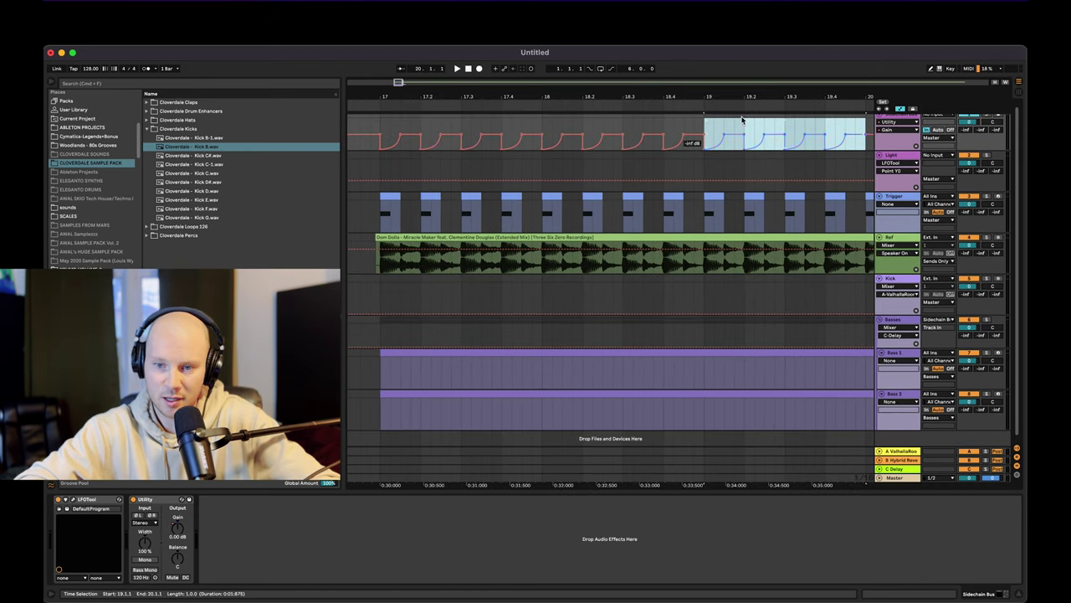
- Delete the Utility device from the Sidechain Bus and the Instrument Rack from the Trigger track
left_click(156, 502)
key("Delete")
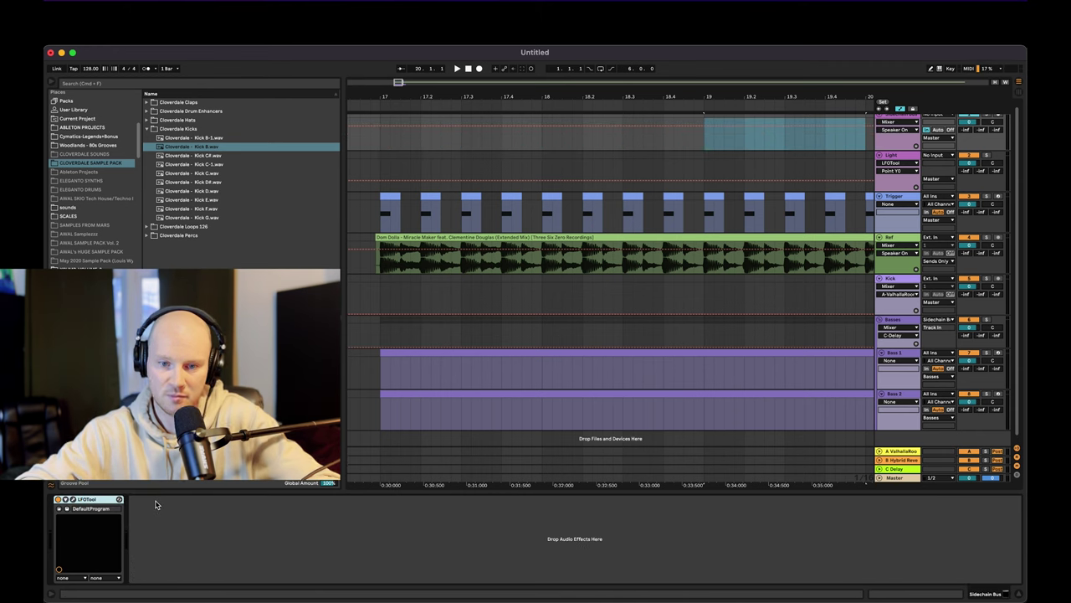
left_click(912, 204)
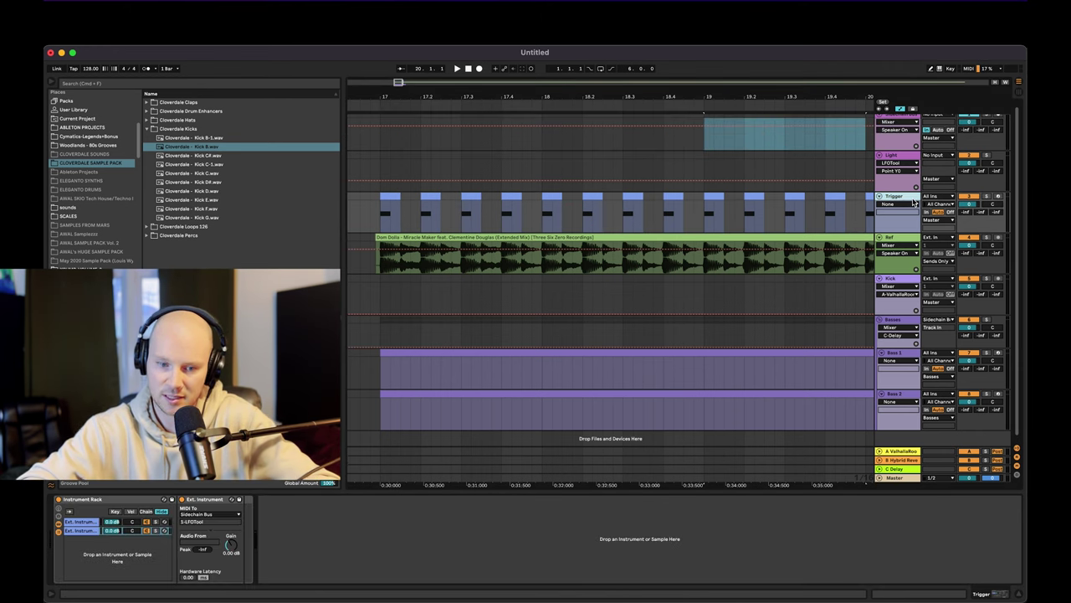
left_click(130, 503)
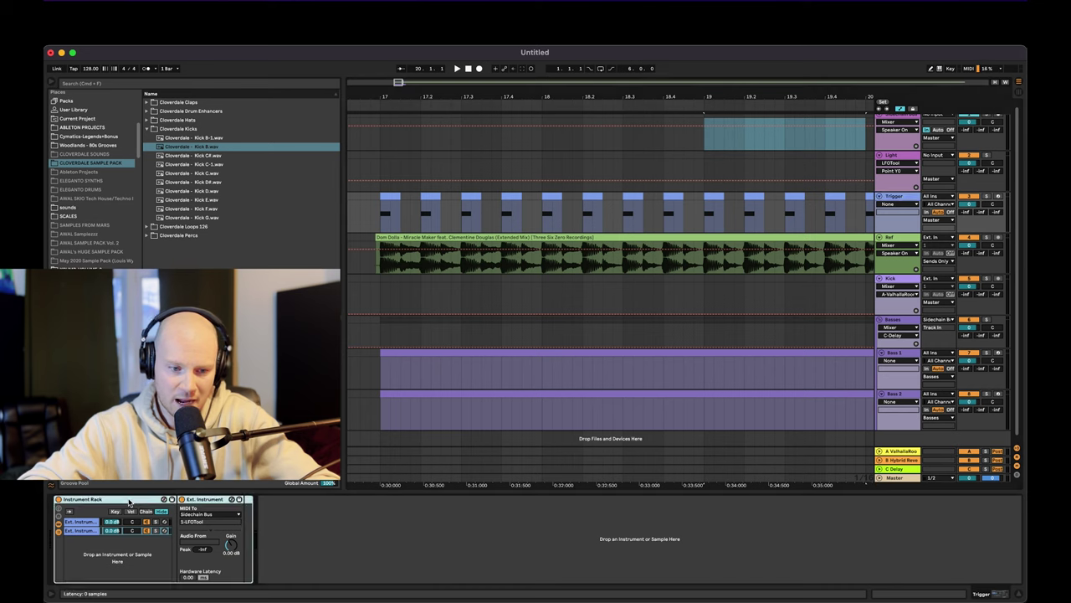
key("Delete")
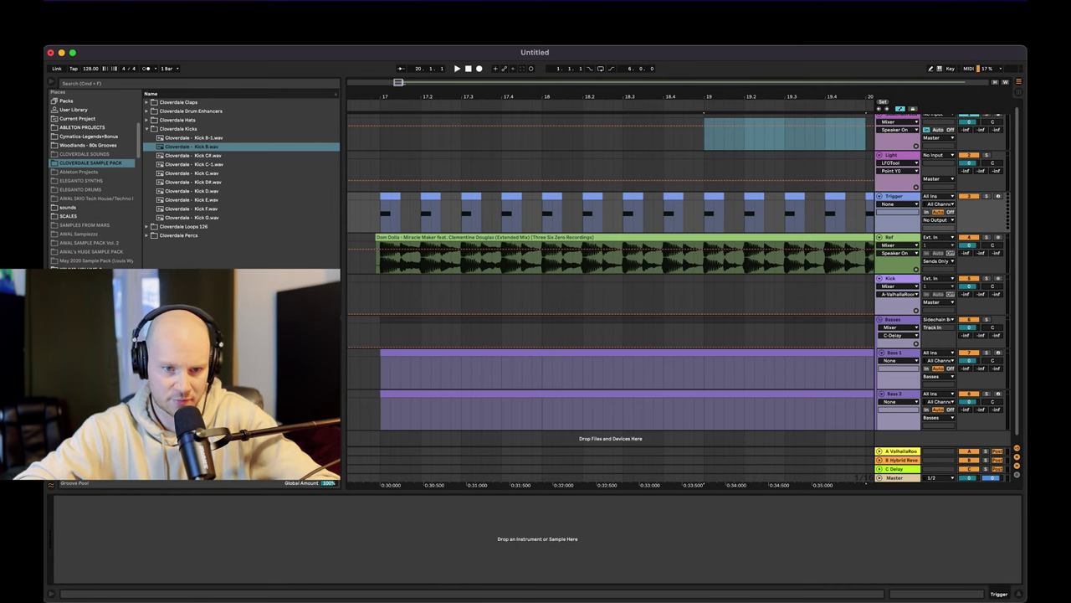
- Hide the automation lanes and open the first Trigger clip in an enlarged note editor to examine its MIDI notes
scroll(83, 159, "up", 5)
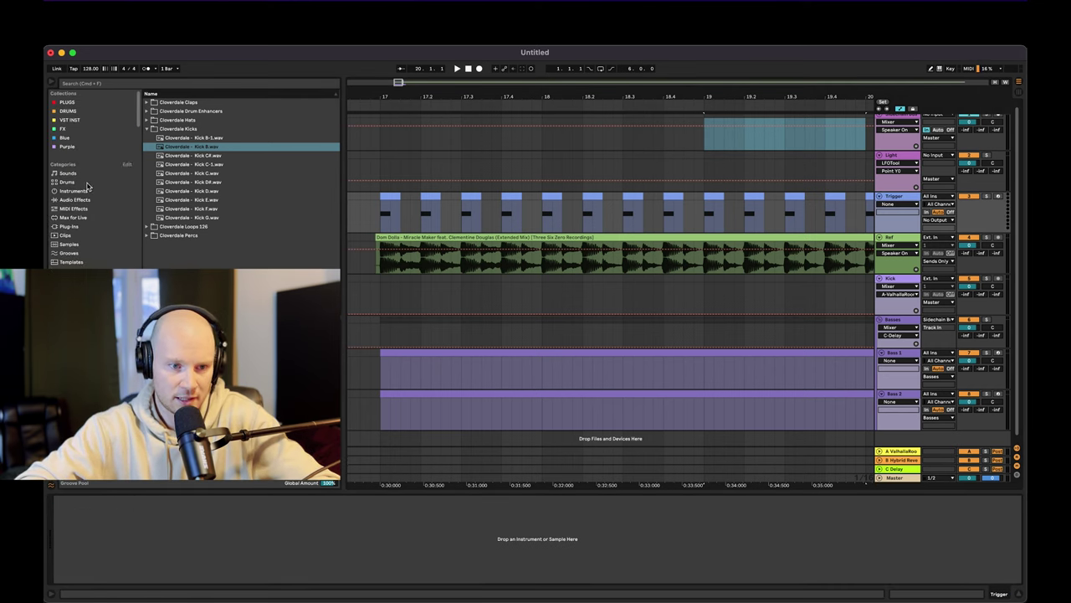
left_click(82, 202)
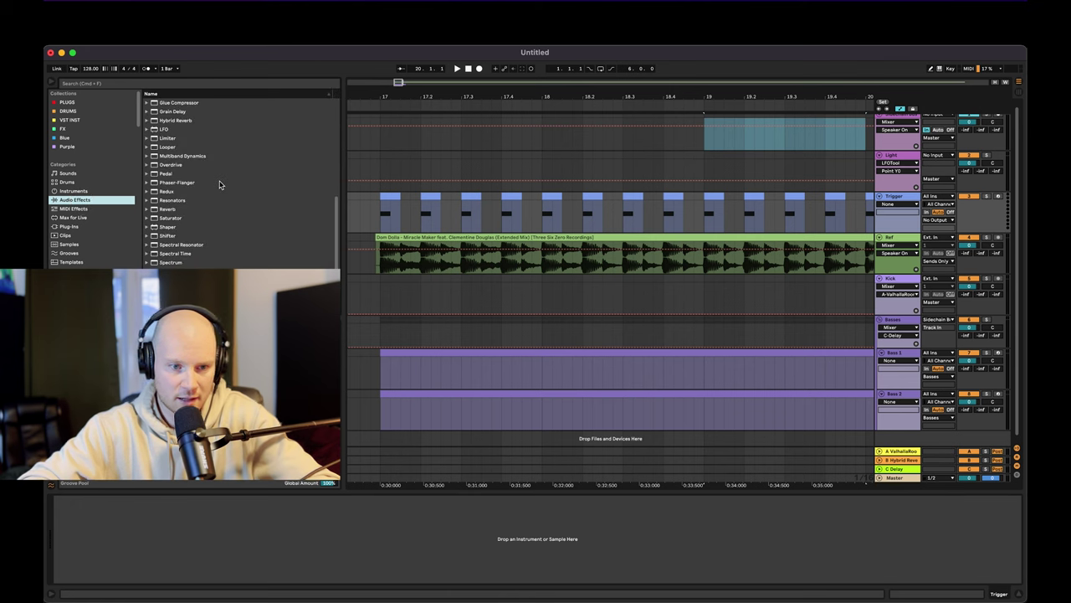
left_click(898, 200)
key("a")
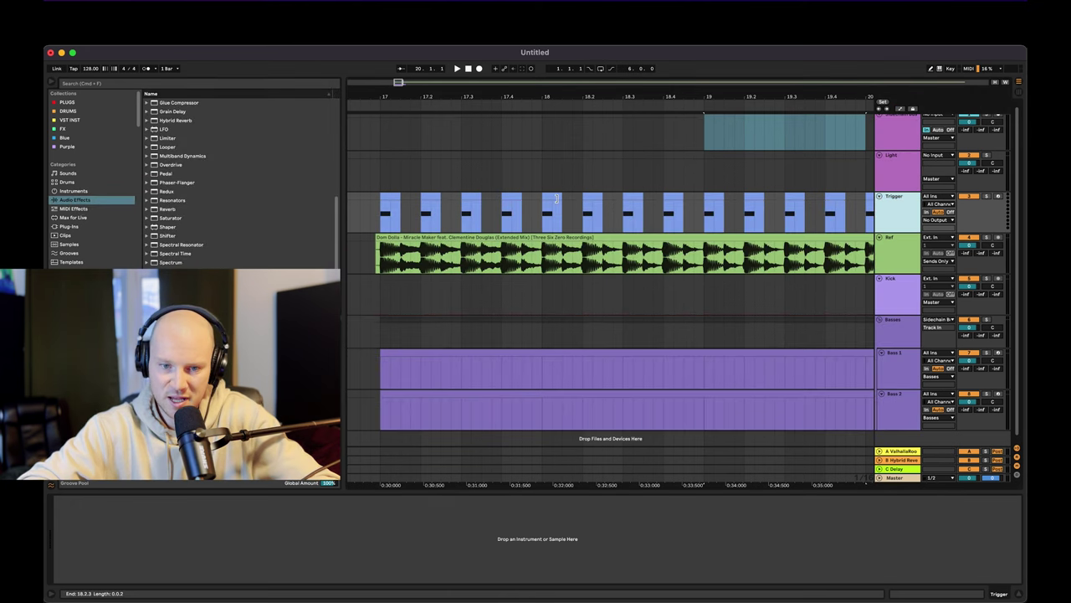
left_click(386, 197)
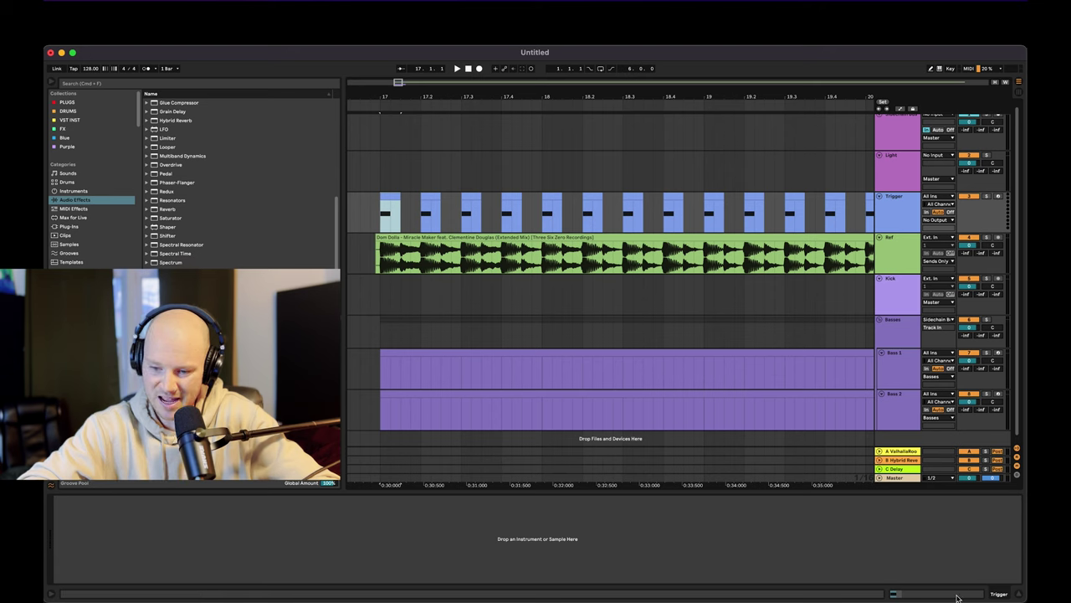
double_click(387, 196)
left_click_drag(368, 498, 379, 370)
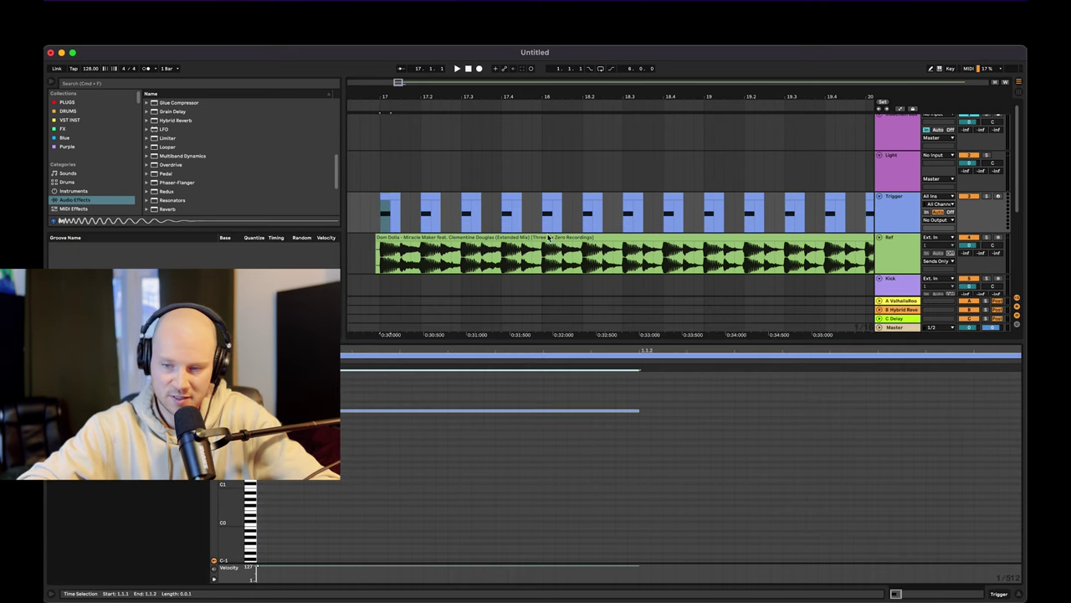
- Show the Sidechain Bus's devices, view its LFOTool curve, and close the plugin window
left_click(902, 131)
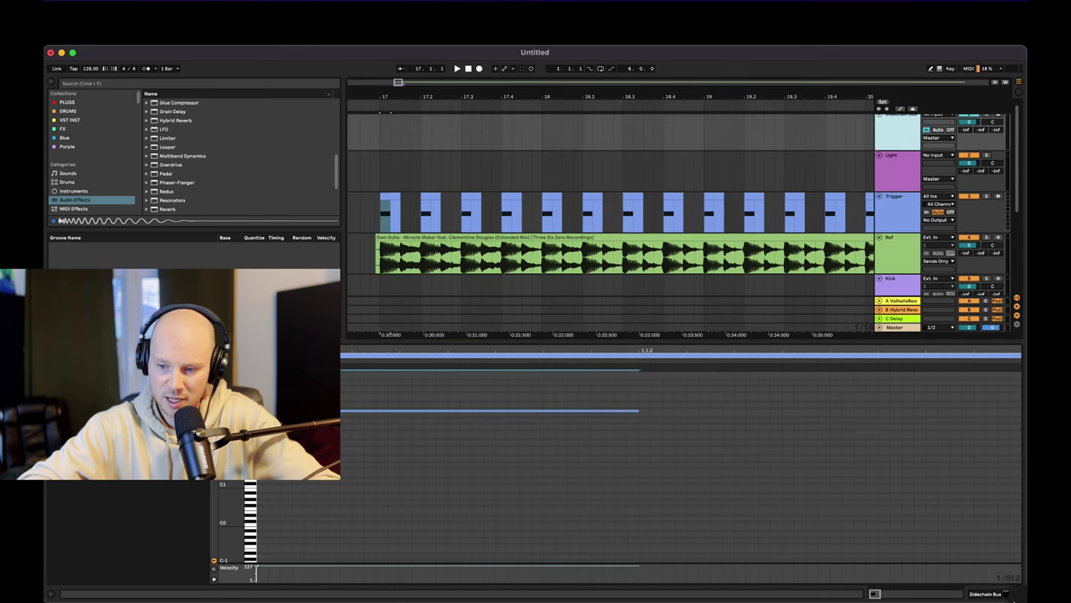
left_click(975, 593)
left_click(71, 500)
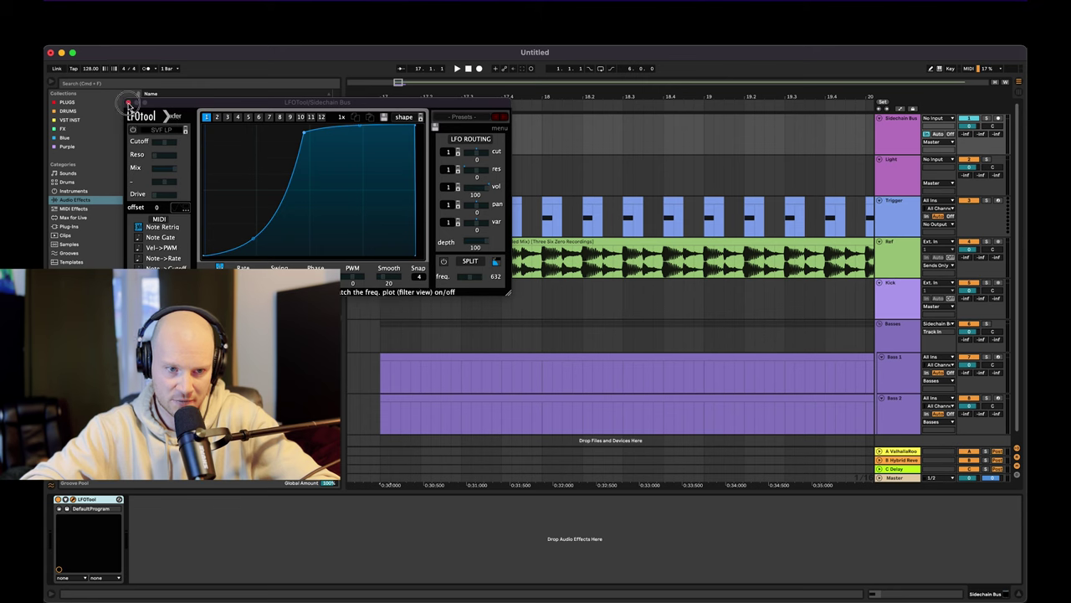
left_click(129, 102)
- Compare the first Trigger clip with the Ref waveform by selecting 17.1.1 to 17.1.3 across both tracks
left_click(392, 201)
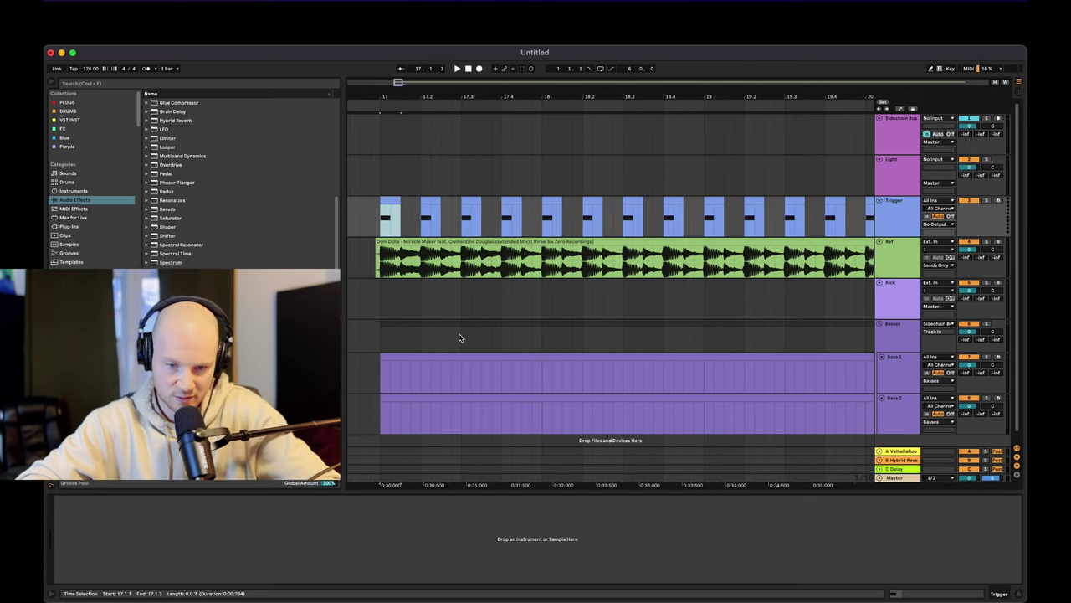
left_click(382, 260)
left_click_drag(383, 222, 421, 266)
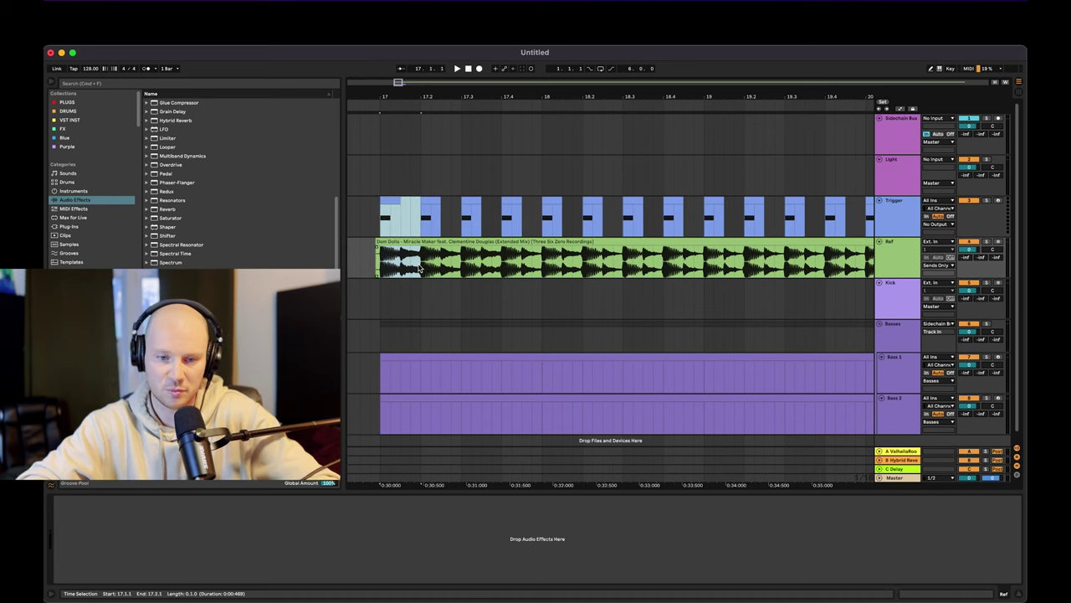
left_click_drag(384, 216, 398, 266)
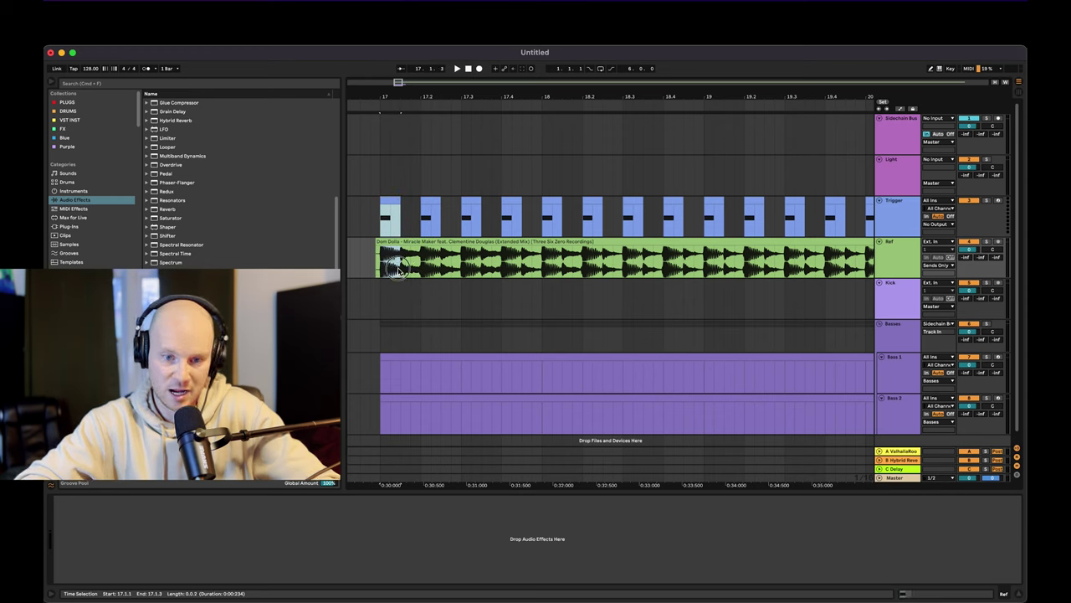
- Examine the Note Retrig option in the Sidechain Bus's LFOTool, leave it enabled, and close the plugin window
left_click(896, 139)
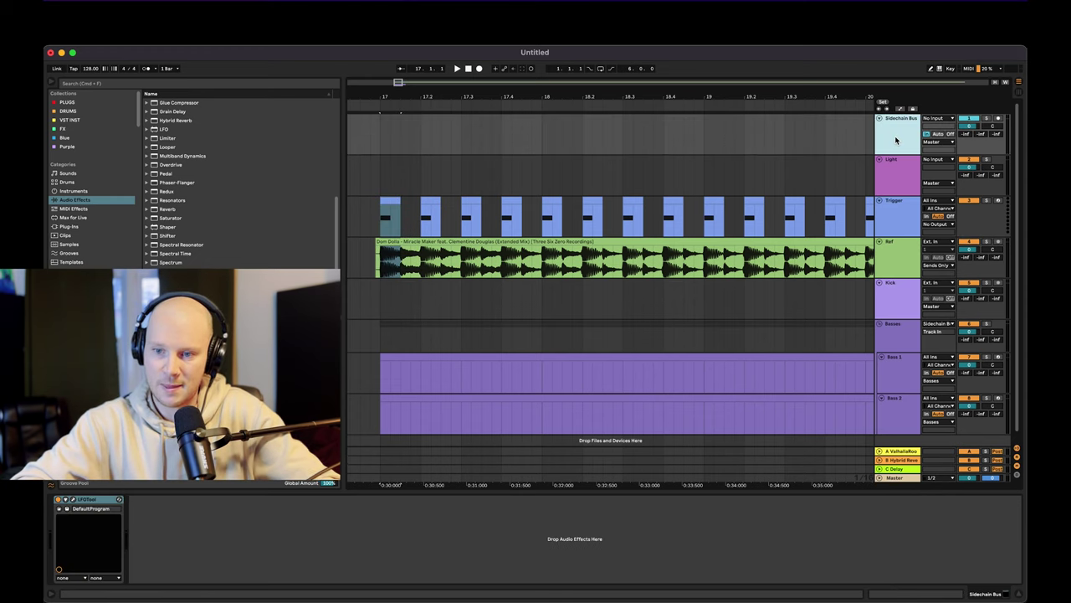
left_click(73, 501)
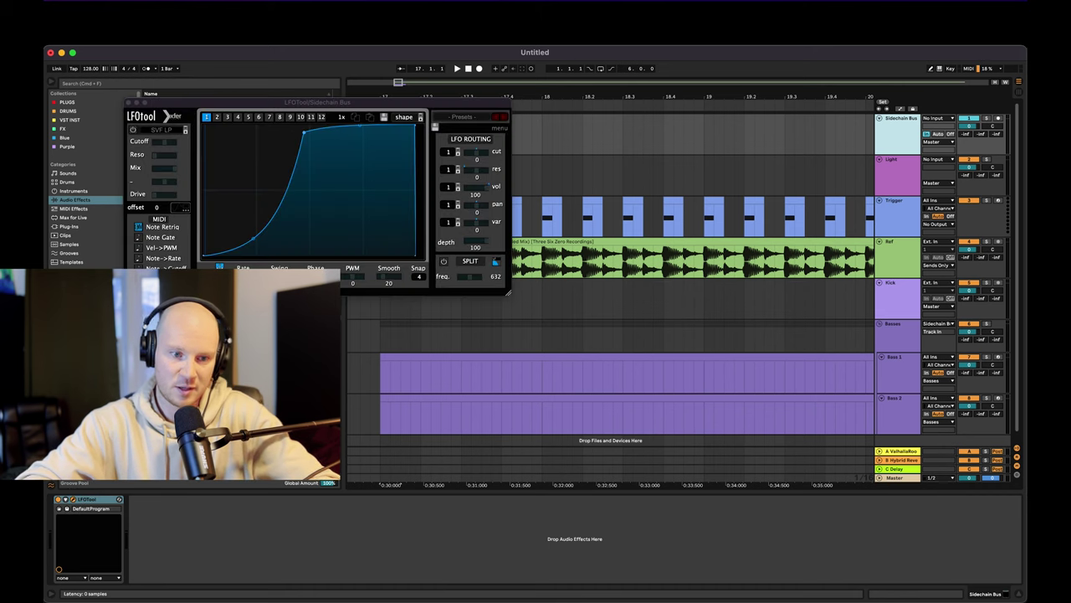
left_click(139, 228)
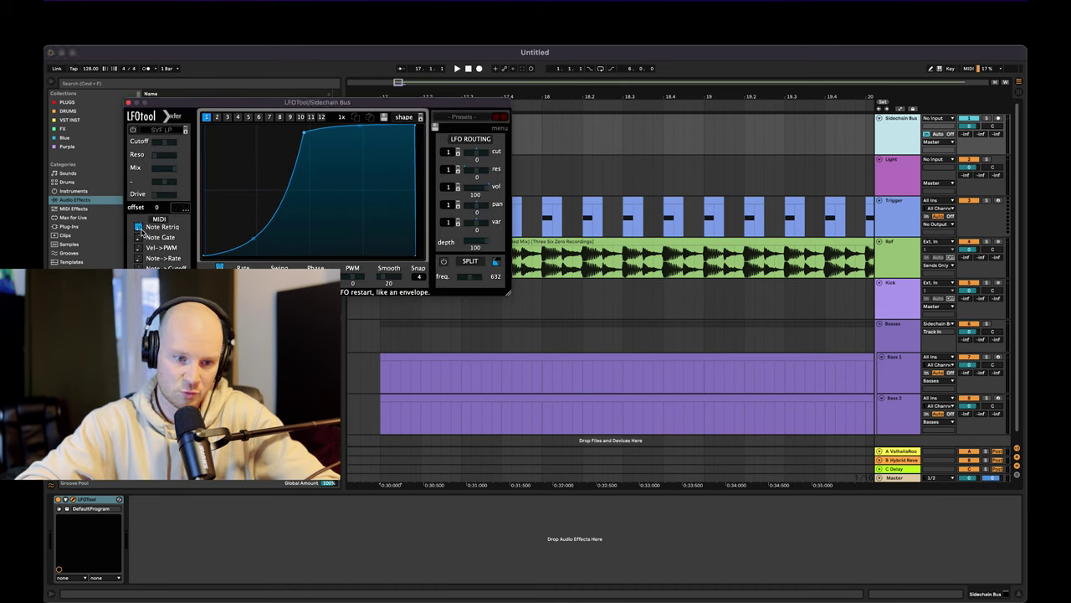
left_click(138, 231)
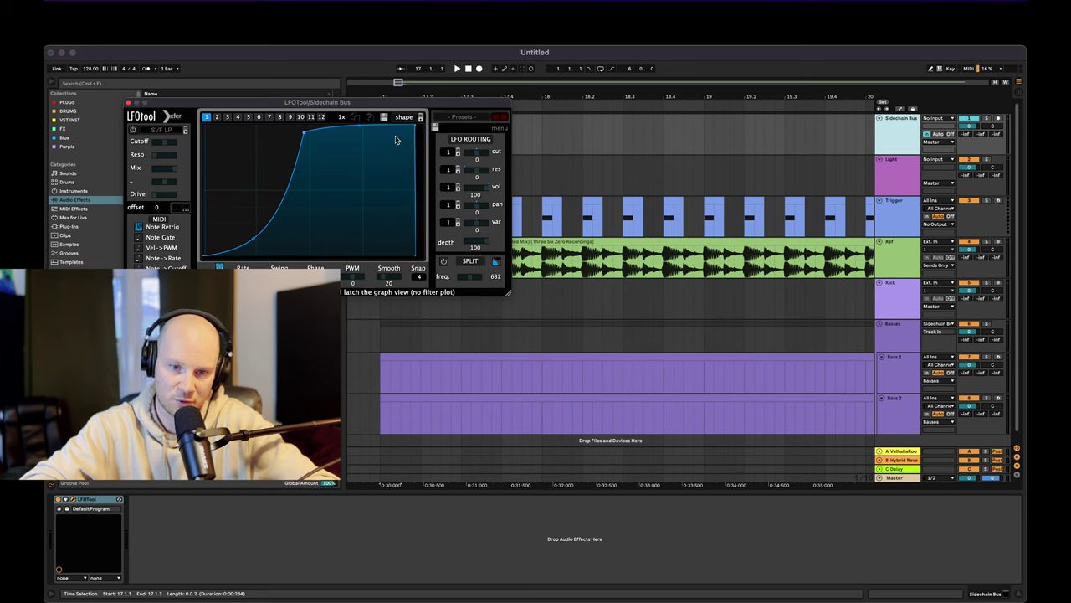
left_click(129, 102)
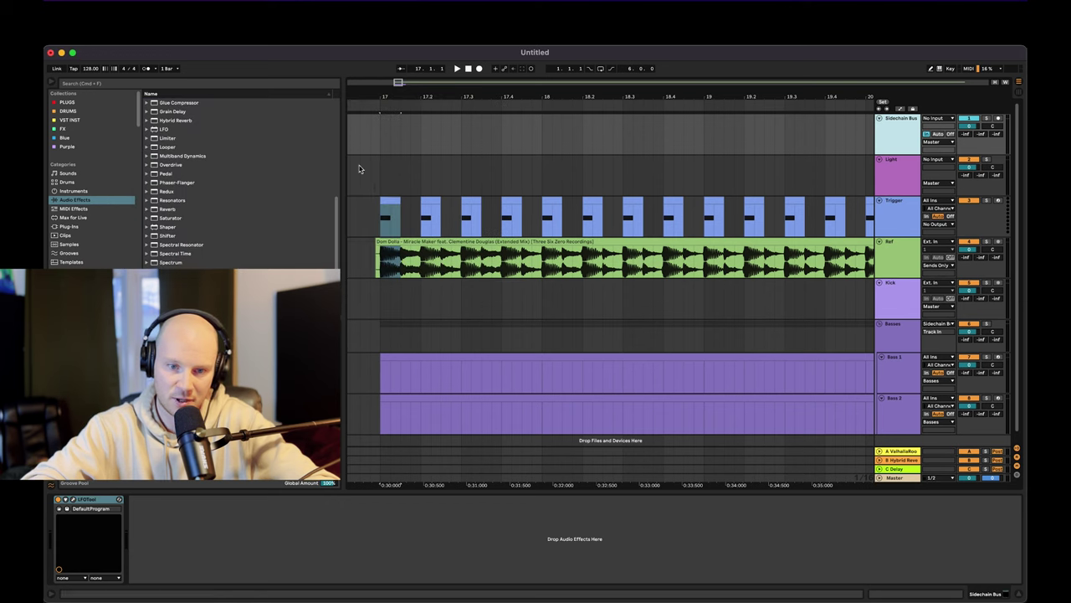
- Check the device chains of the Trigger and Sidechain Bus tracks, and browse the Instruments category
left_click(391, 203)
left_click(891, 216)
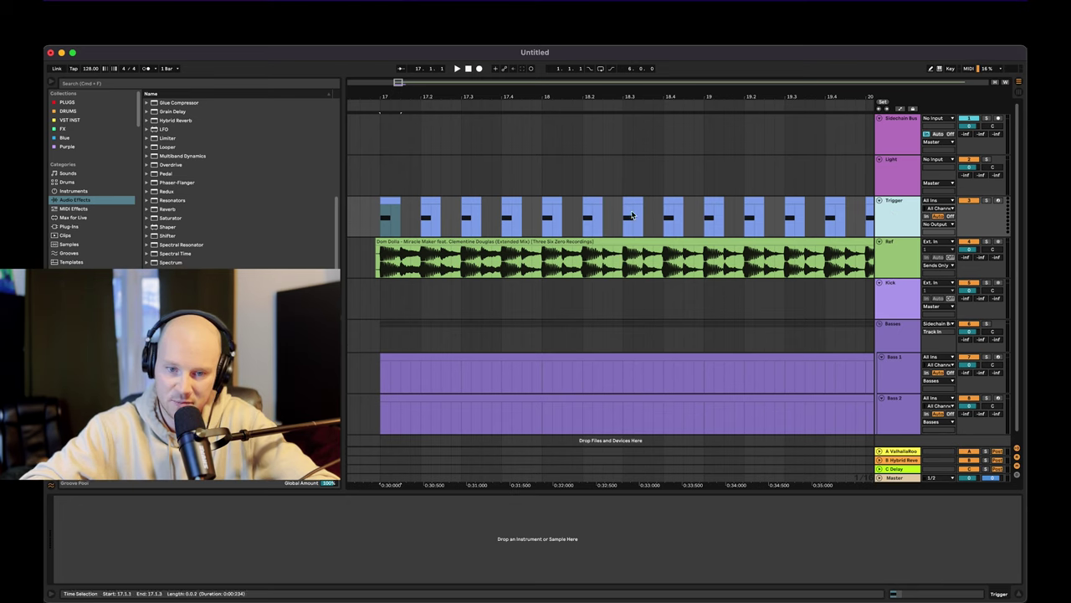
left_click(892, 131)
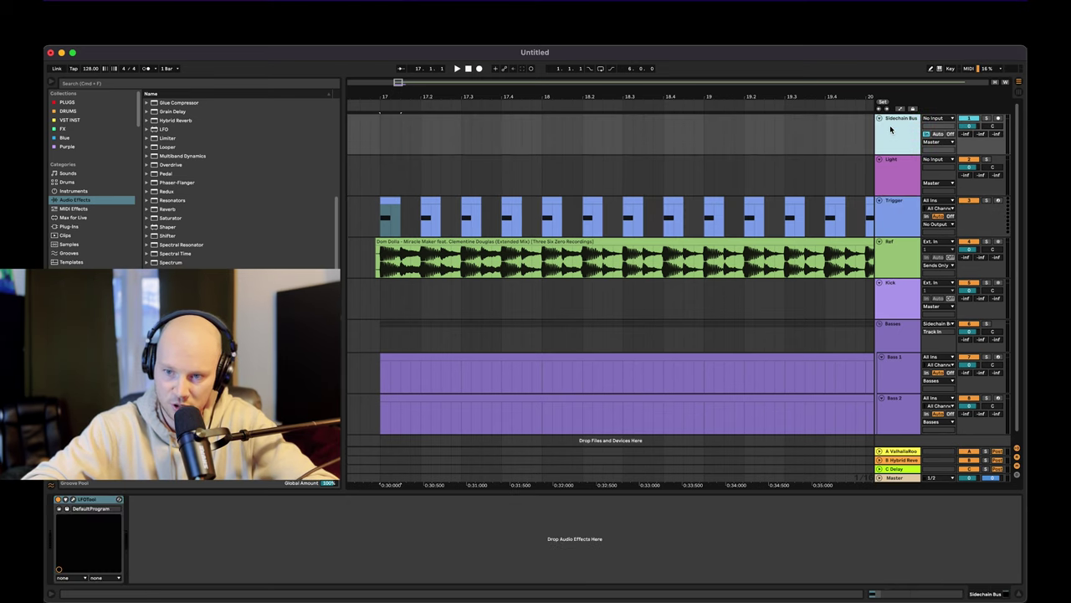
left_click(907, 223)
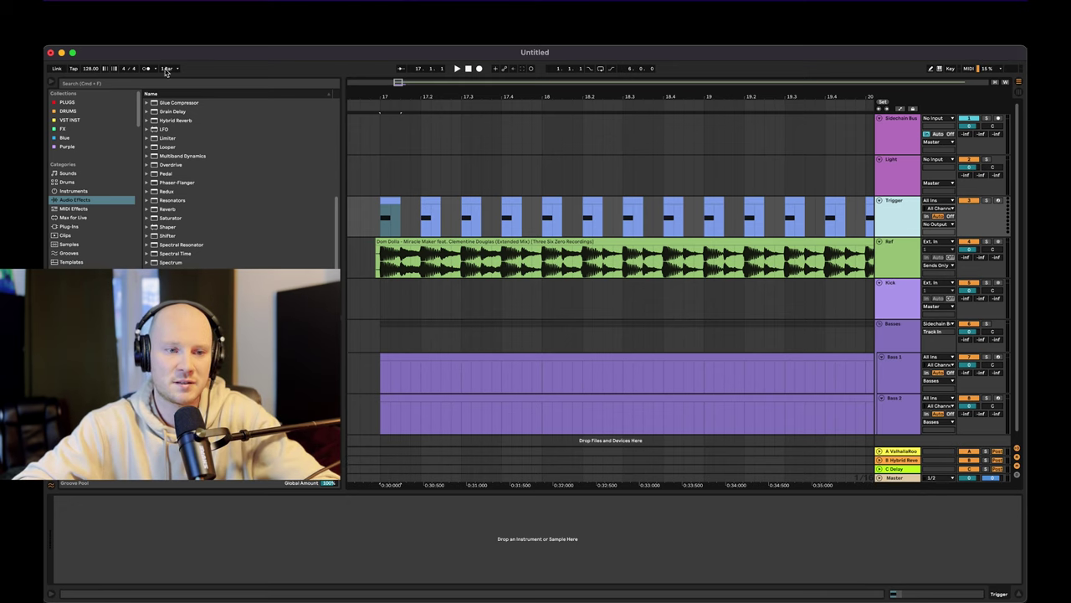
left_click(81, 191)
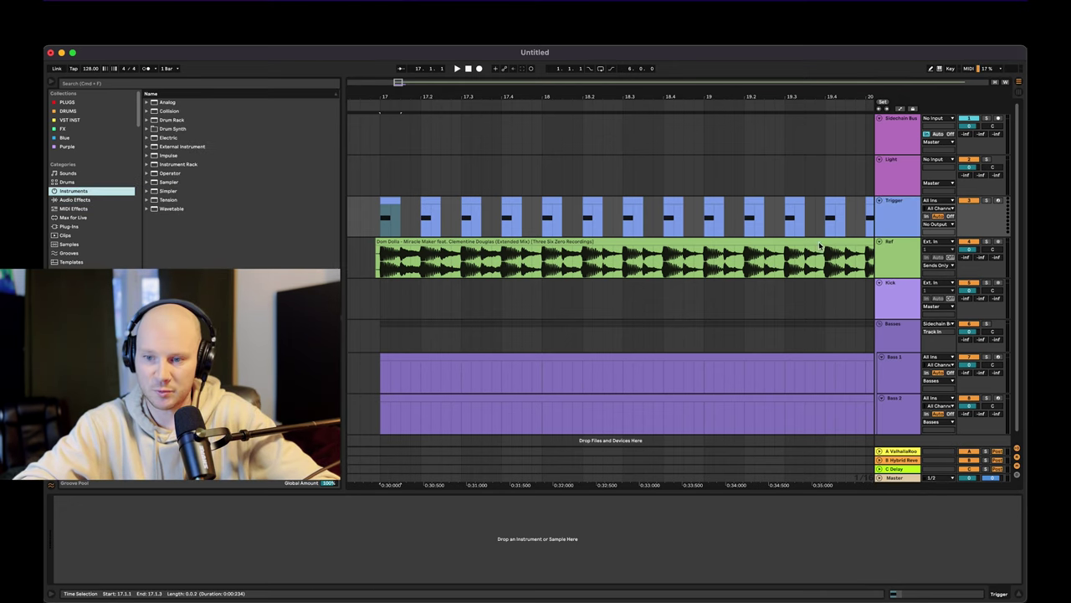
- Route the Trigger track's MIDI output to the Sidechain Bus's LFOTool
left_click(906, 221)
left_click(928, 225)
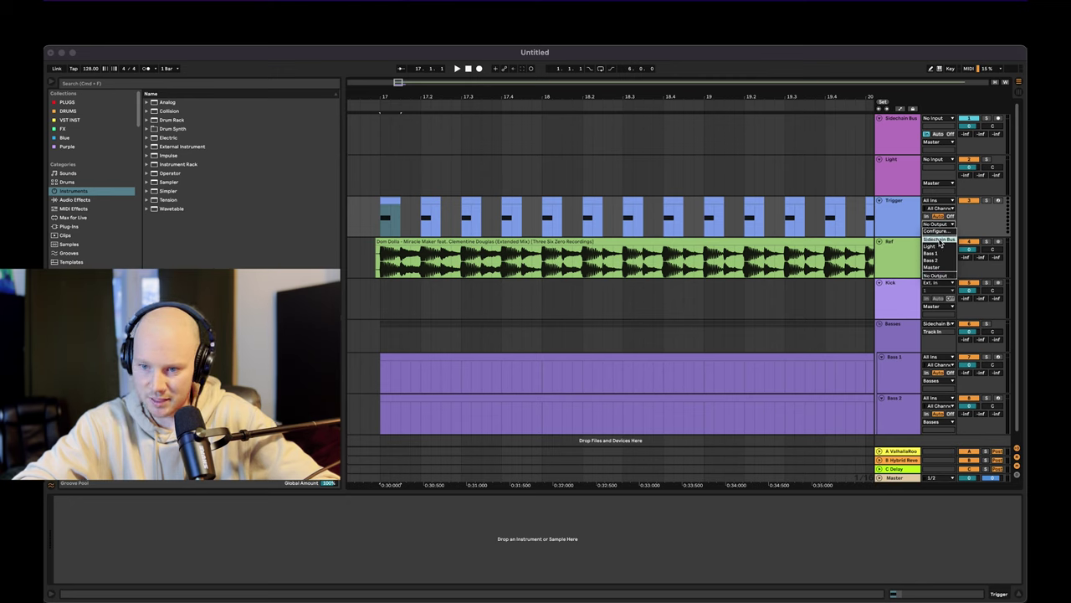
left_click(939, 241)
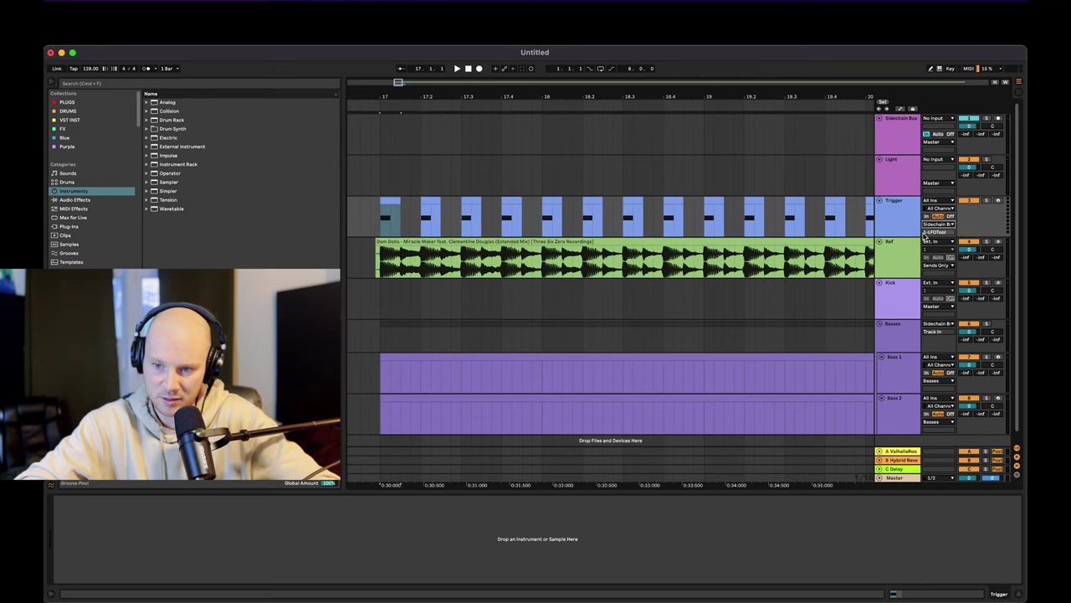
left_click(897, 223)
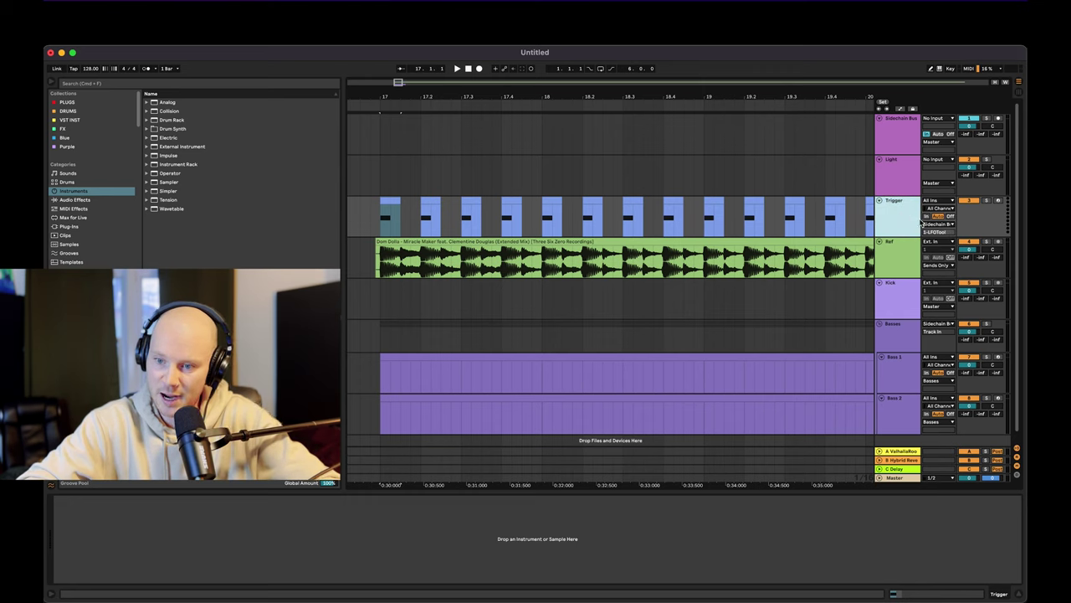
- Set the Trigger track's MIDI output to No Output and load an External Instrument on the track
left_click(930, 224)
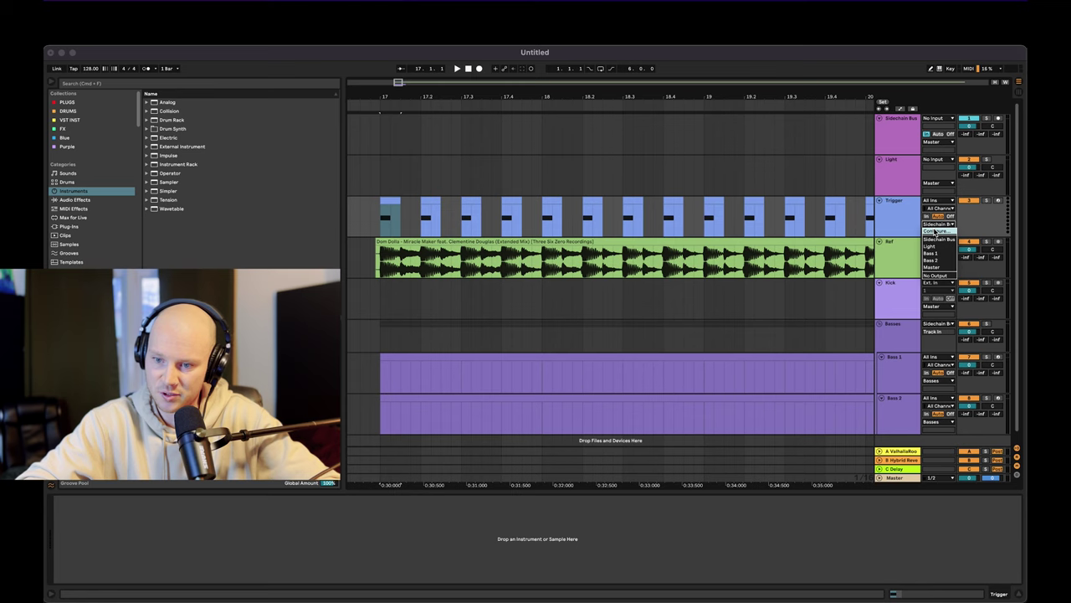
left_click(934, 275)
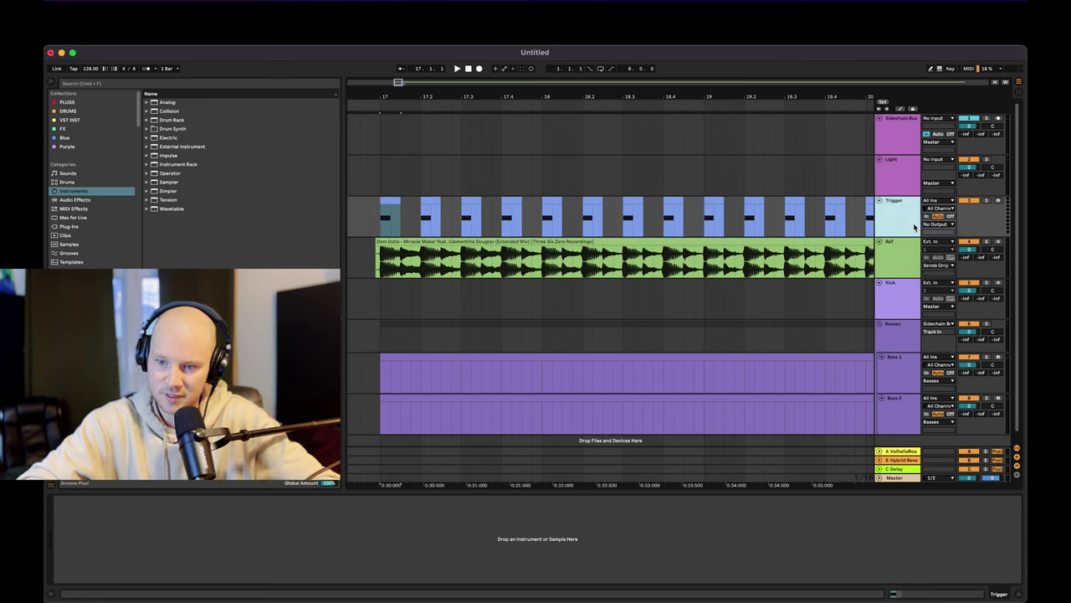
left_click(191, 147)
double_click(192, 148)
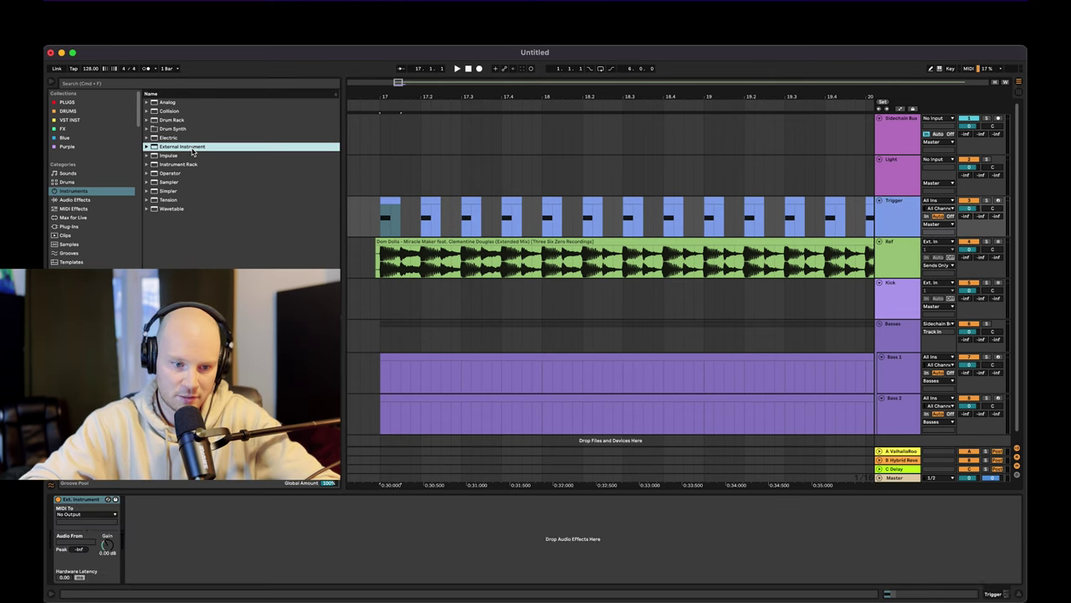
left_click(86, 499)
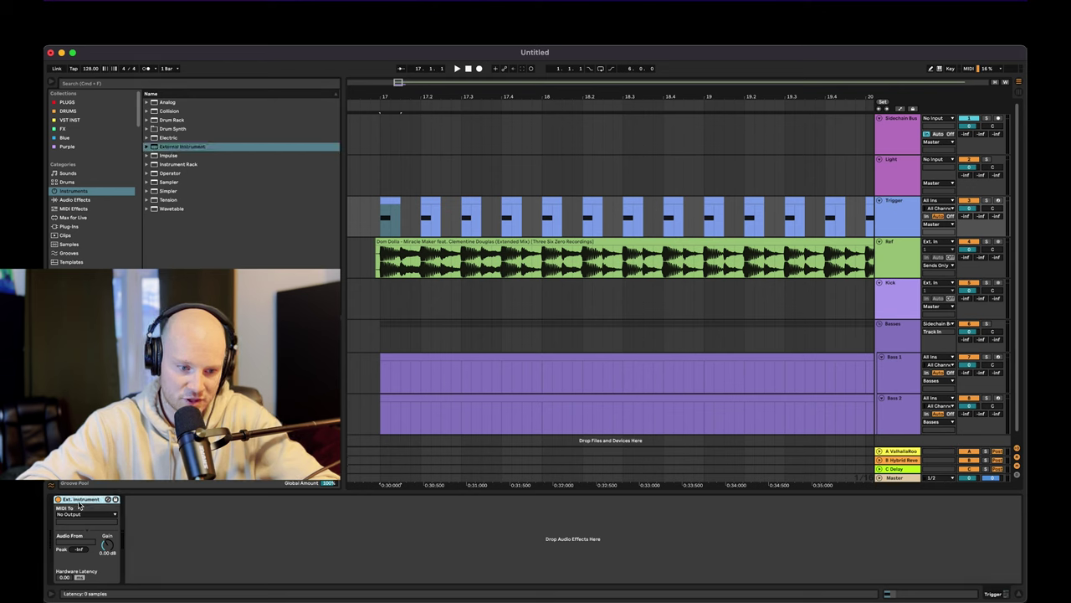
- Route the Trigger track's External Instrument MIDI to the Sidechain Bus's LFOTool, checking that bus's device chain
left_click(90, 516)
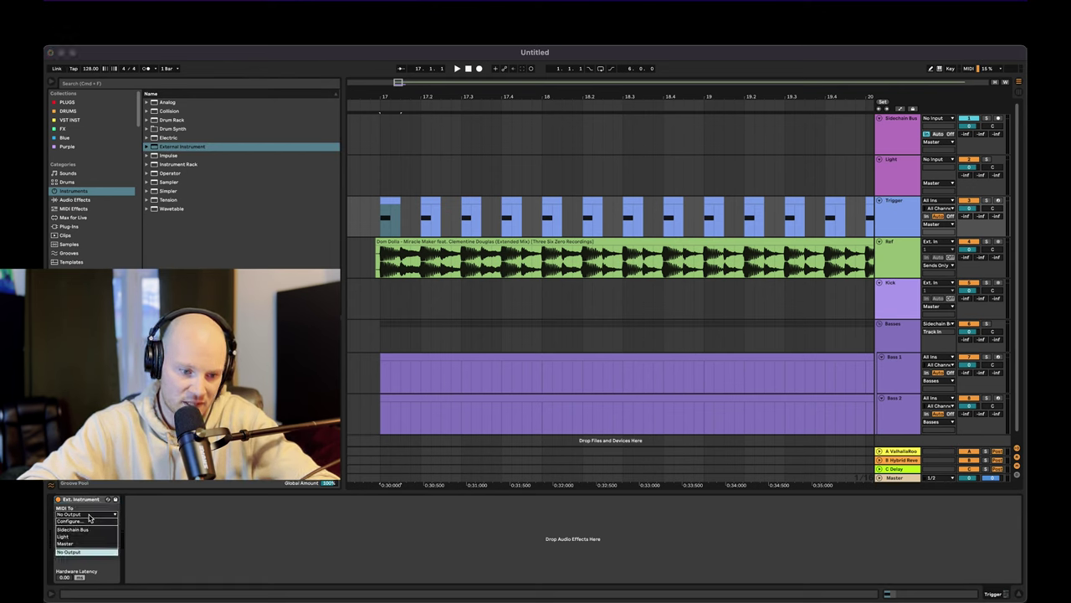
left_click(72, 529)
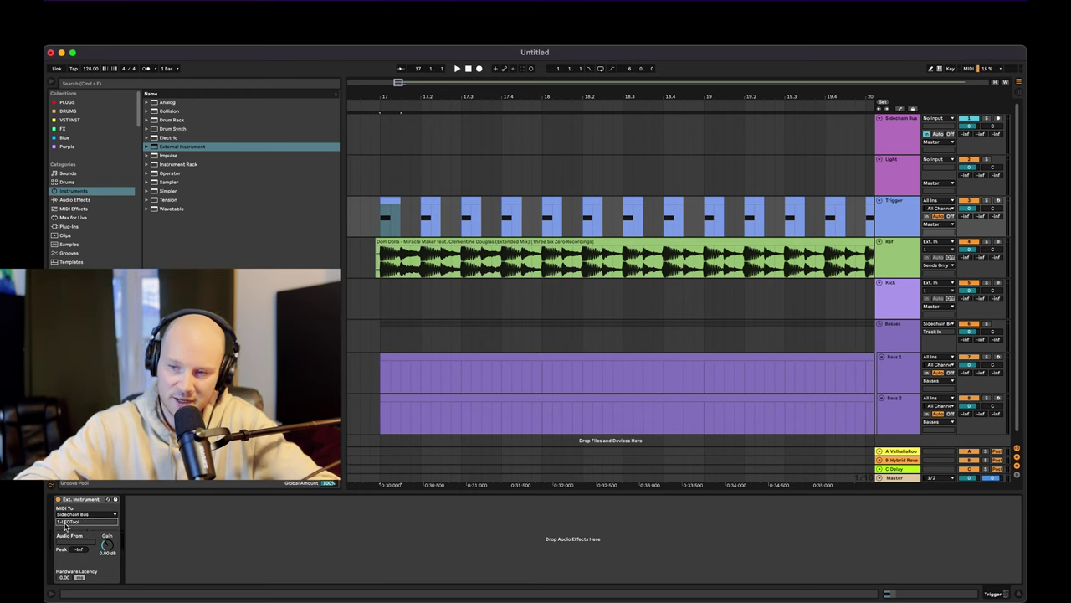
left_click(889, 130)
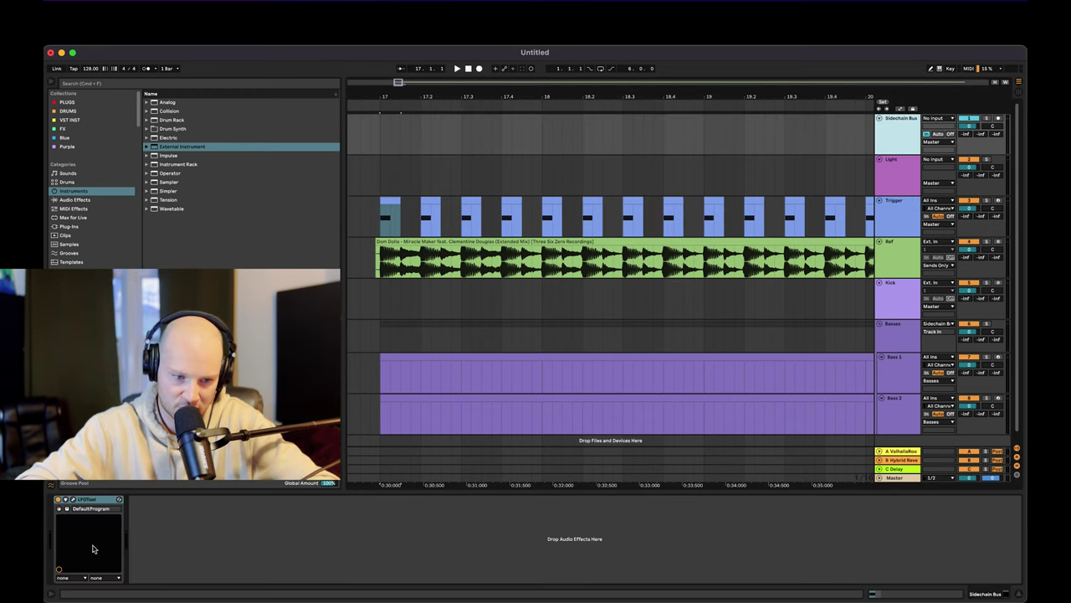
left_click(900, 215)
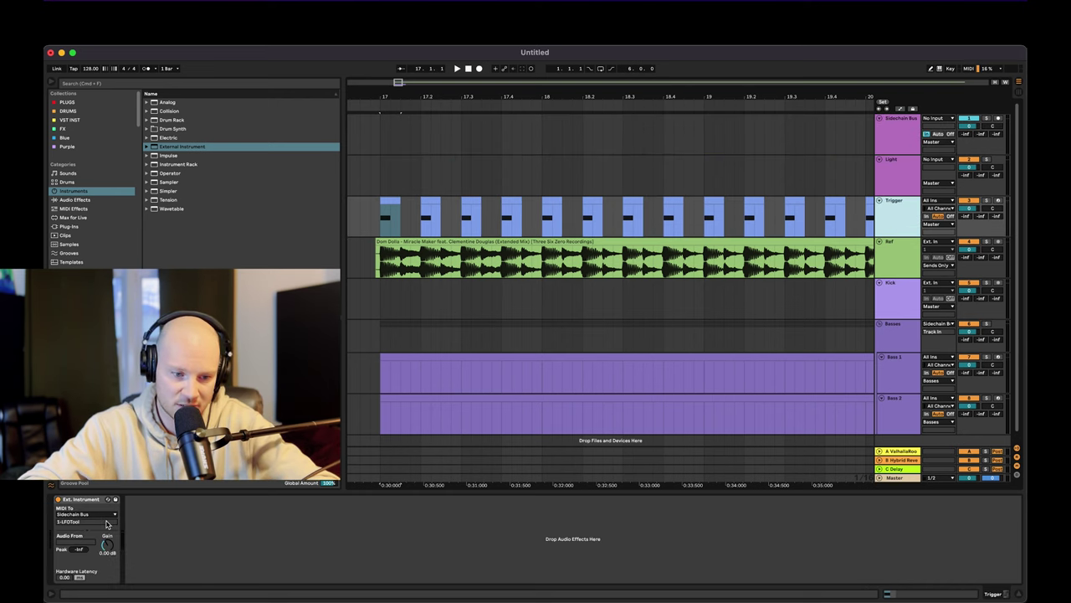
left_click(106, 522)
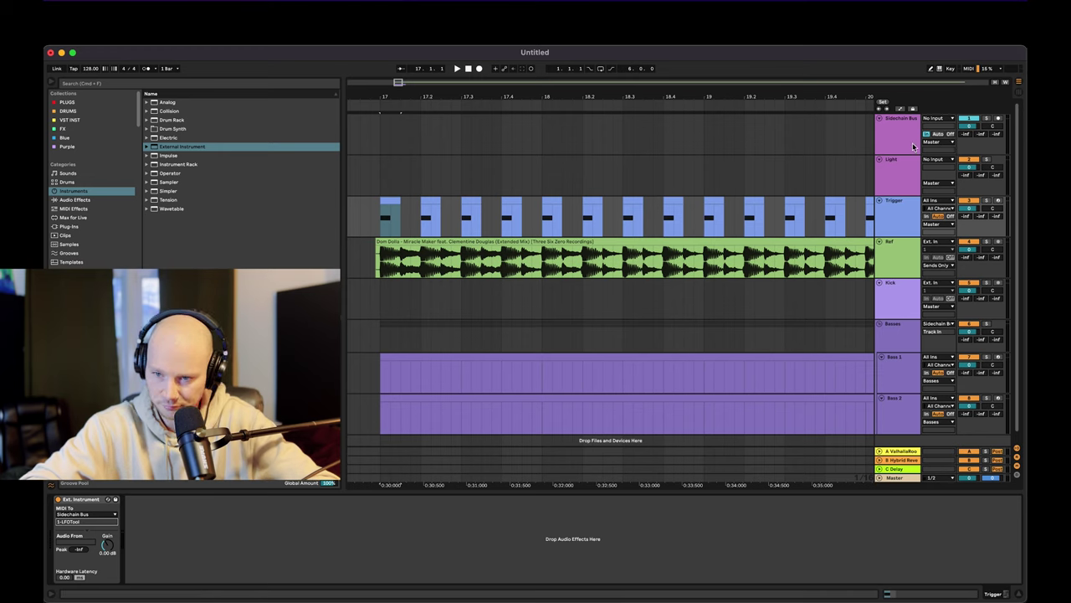
- Group the External Instrument into an Instrument Rack and duplicate its chain
left_click(87, 500)
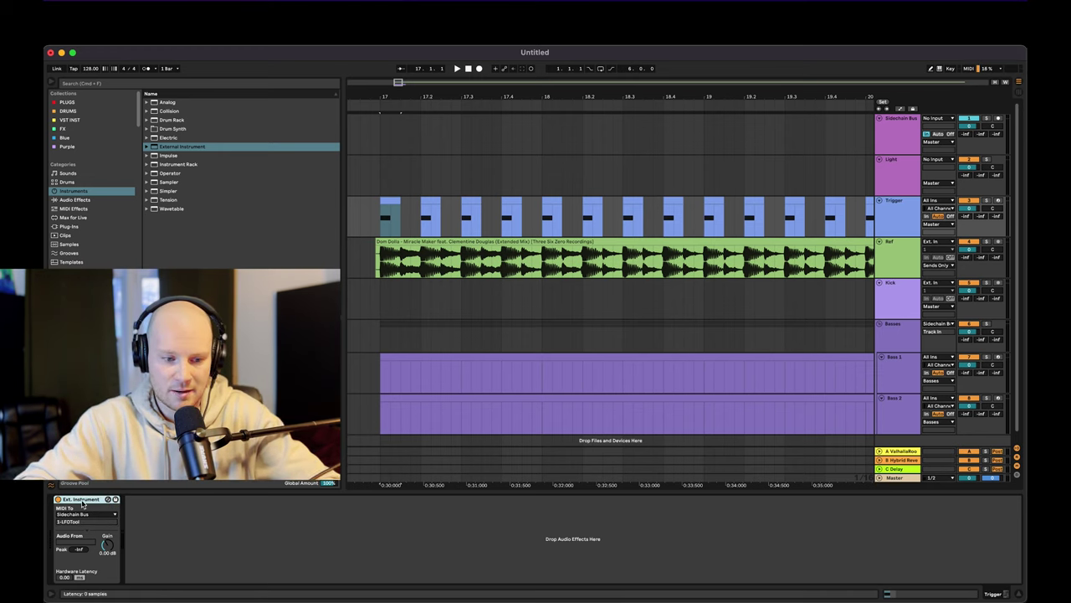
right_click(84, 500)
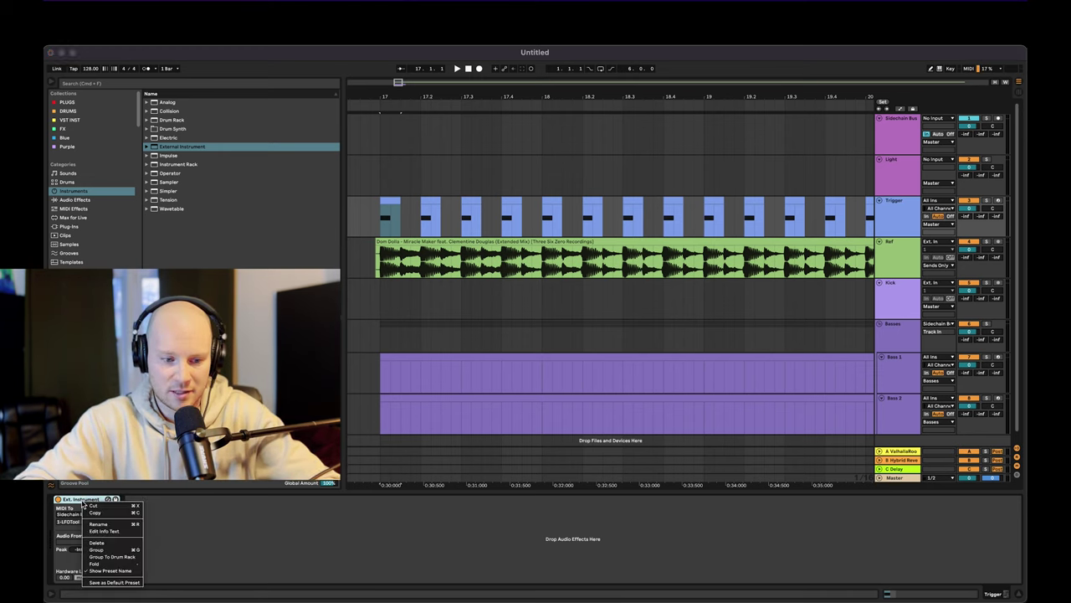
left_click(99, 549)
left_click(58, 533)
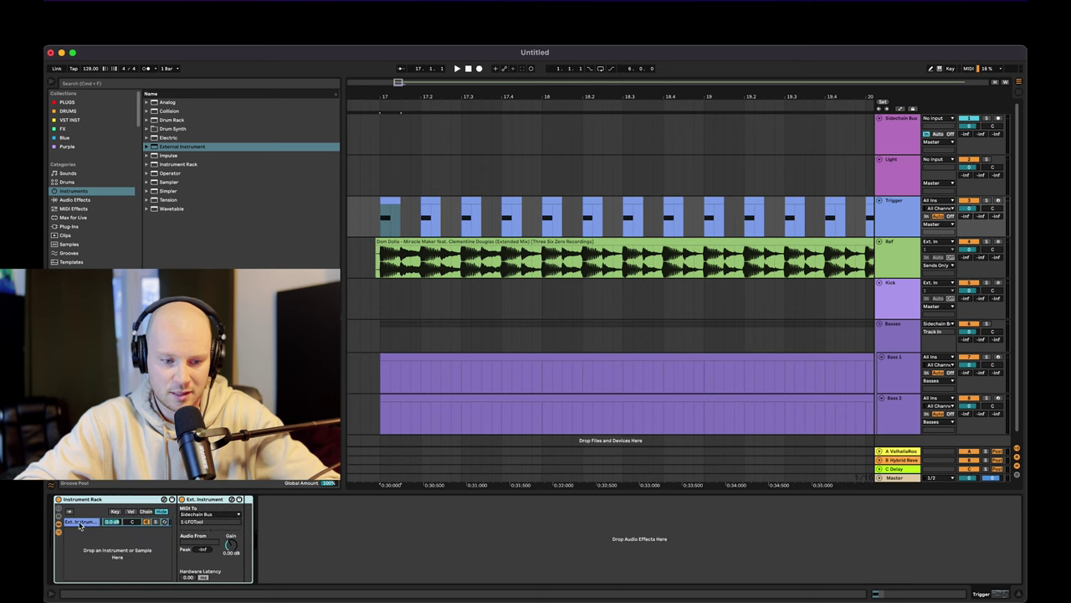
left_click(81, 522)
key("super+d")
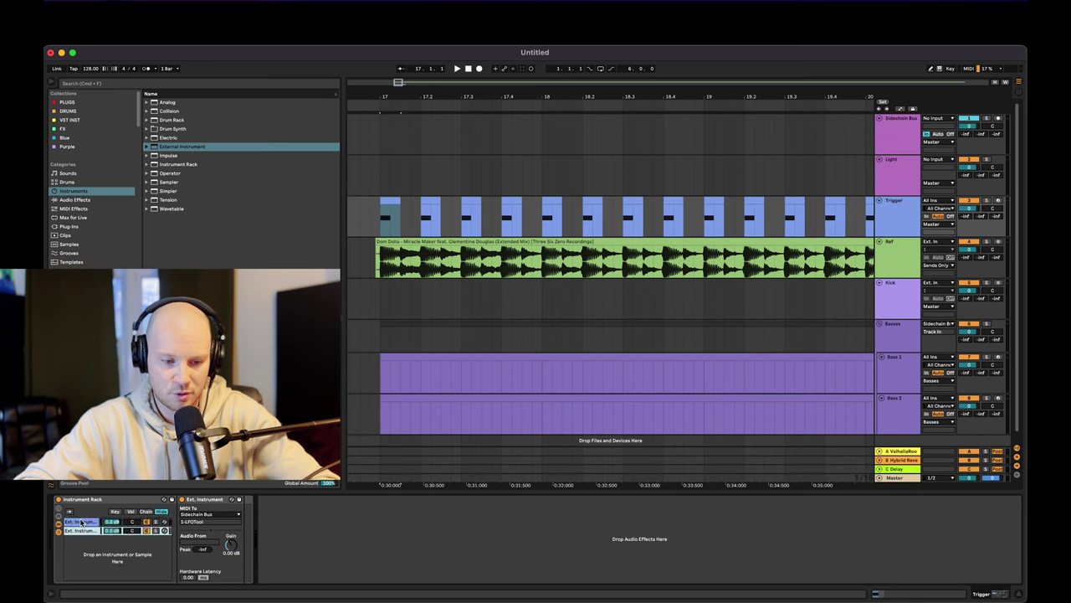
- Route the duplicated chain's External Instrument MIDI to the Light track's LFOTool and check the first chain's routing
left_click(82, 521)
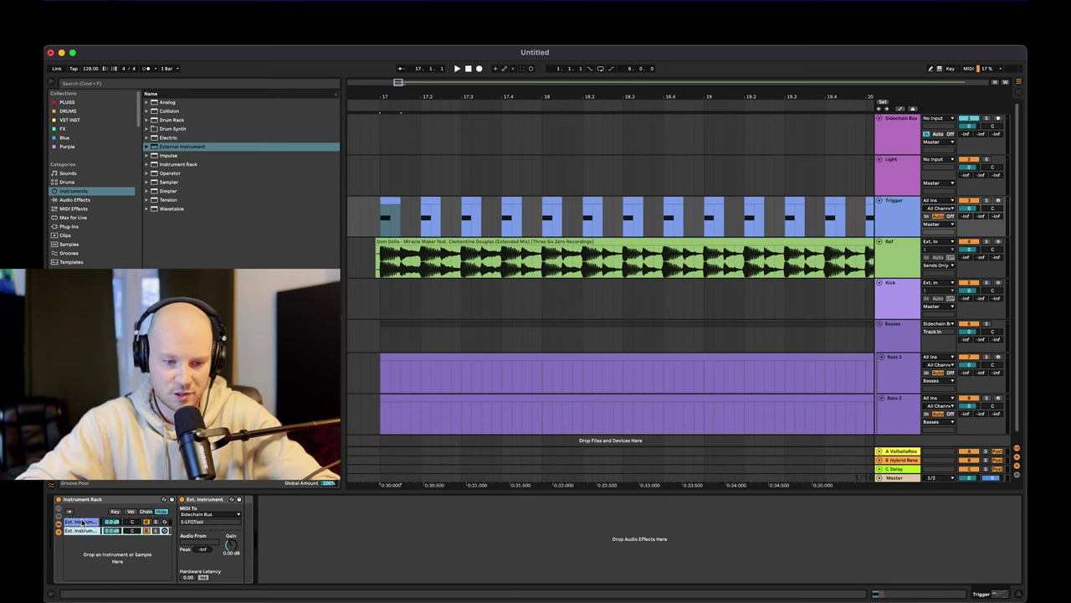
left_click(216, 514)
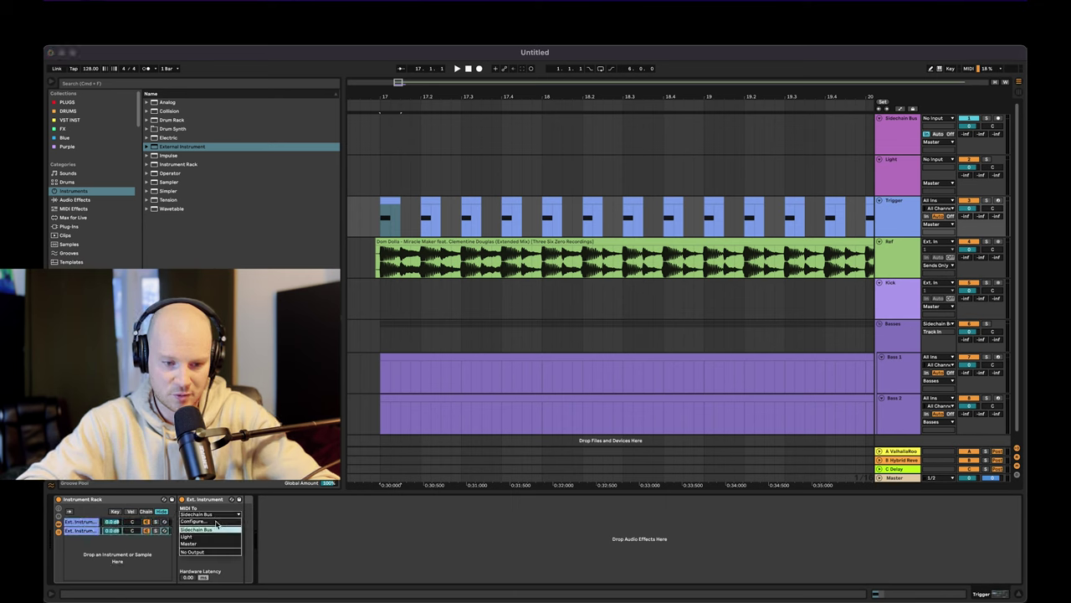
left_click(216, 538)
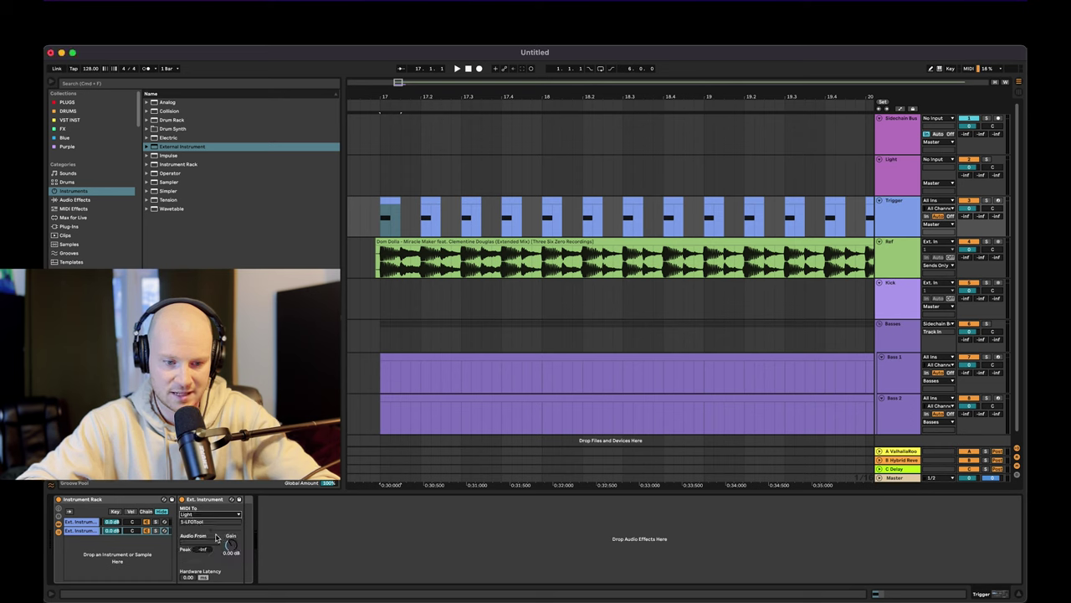
left_click(86, 523)
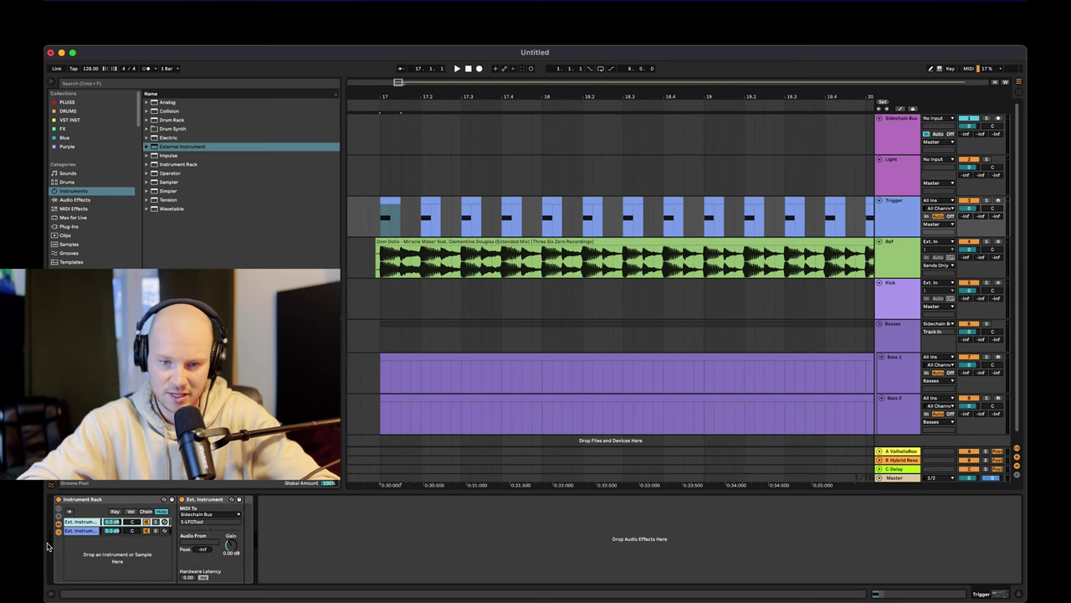
- Duplicate the Light chain as a third rack chain, look through its MIDI destinations, and delete the extra chain
left_click(82, 533)
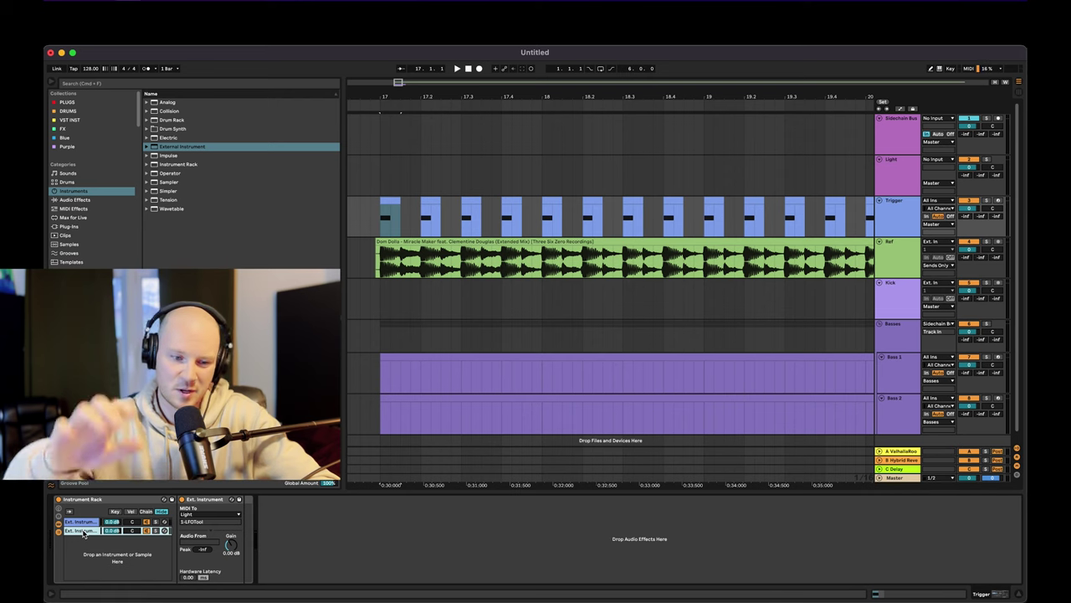
key("super+d")
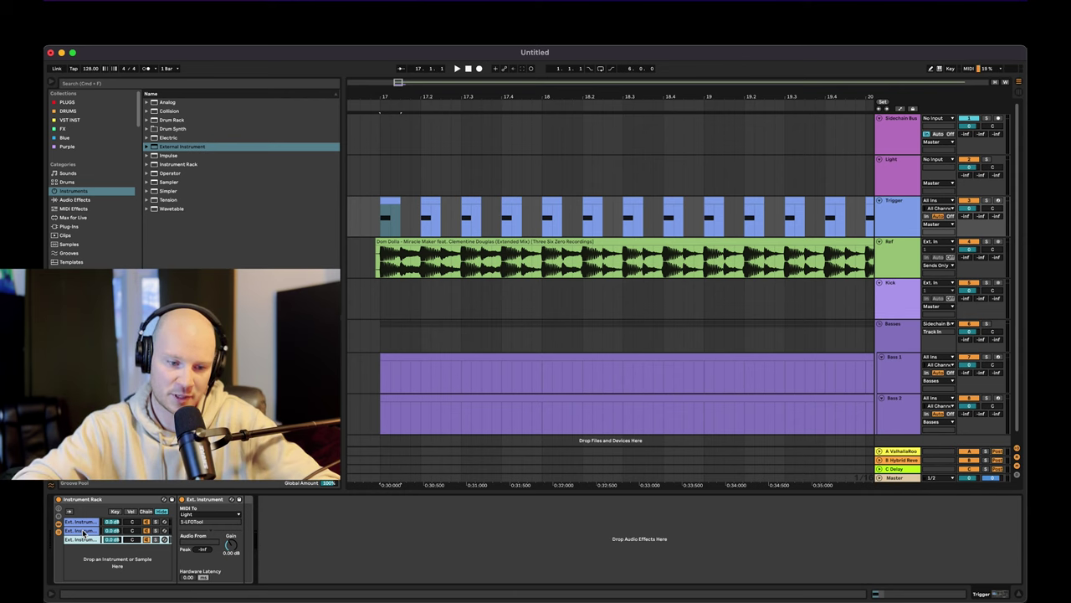
left_click(192, 514)
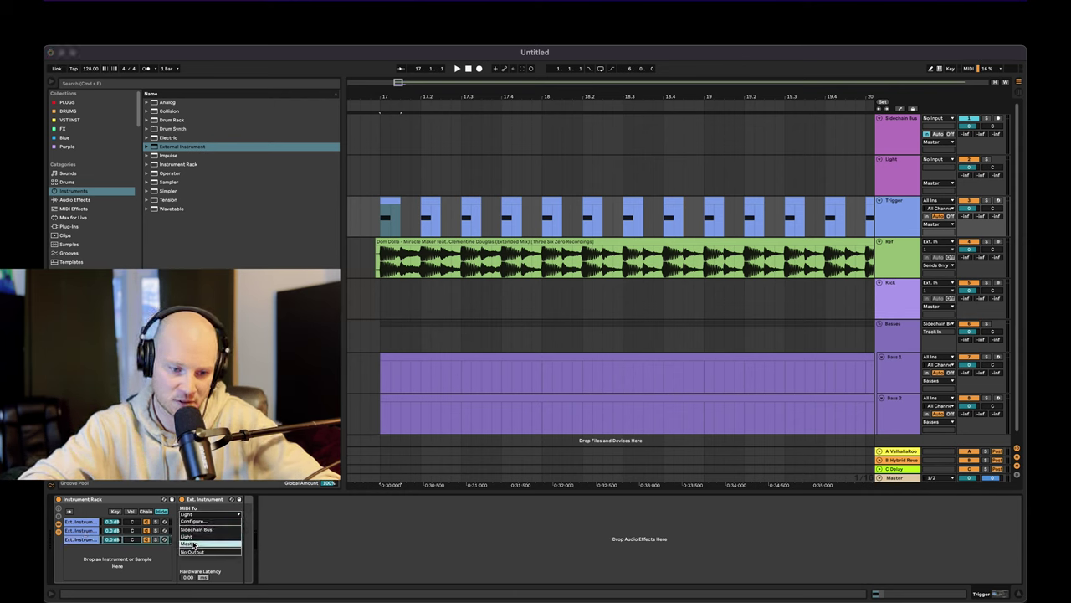
left_click(189, 537)
left_click(87, 541)
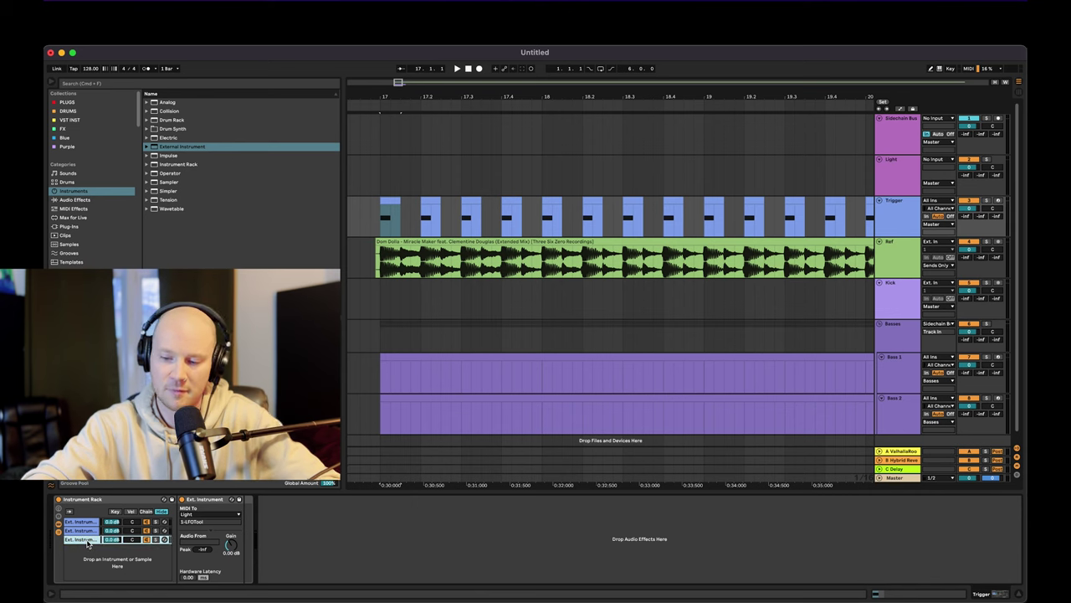
key("Delete")
- Raise the starting point of the Light track's LFOTool curve slightly and close the plugin window
left_click(894, 219)
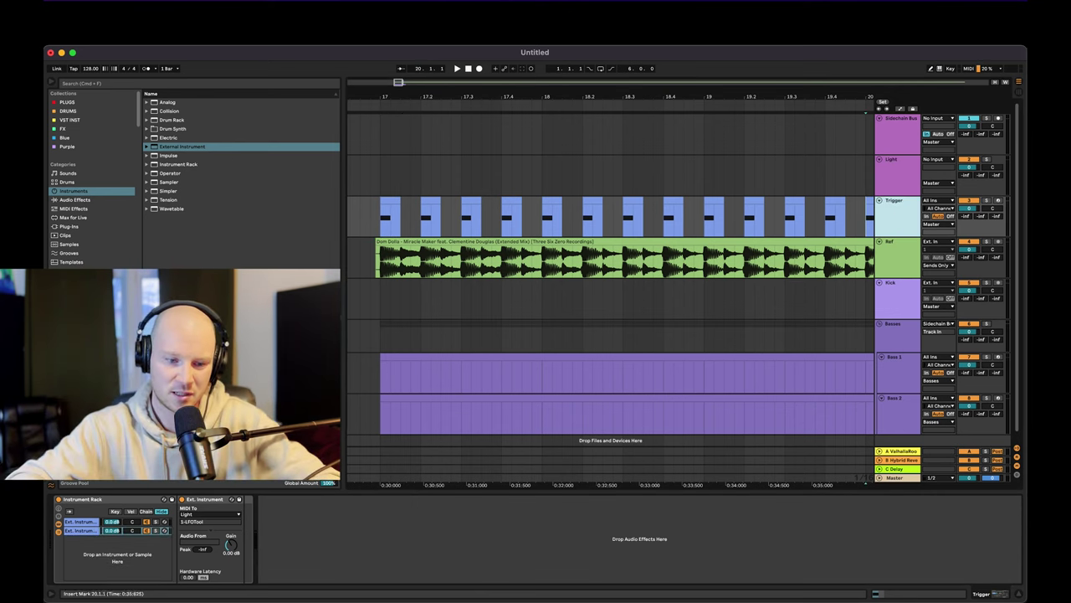
left_click(898, 186)
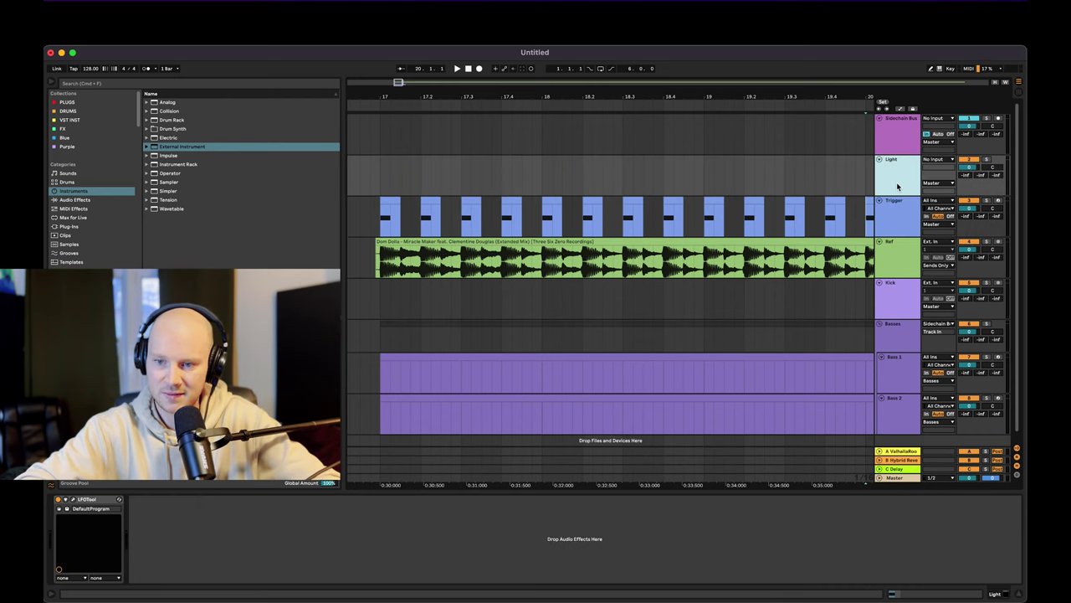
left_click(74, 499)
left_click(206, 223)
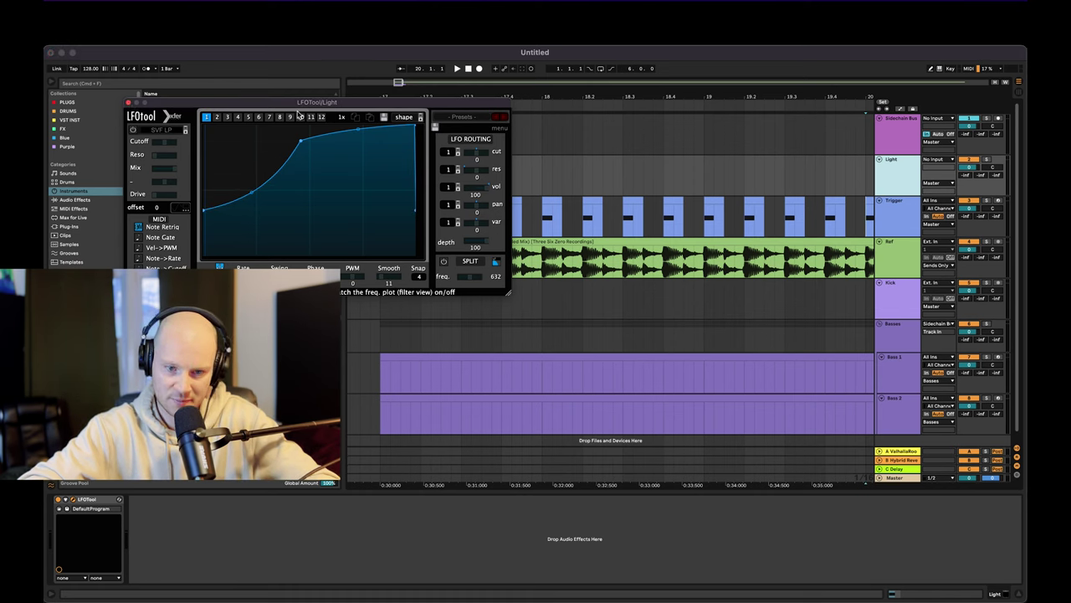
mouse_move(204, 210)
left_mouse_down()
mouse_move(209, 196)
mouse_move(203, 205)
left_mouse_up()
left_click(130, 103)
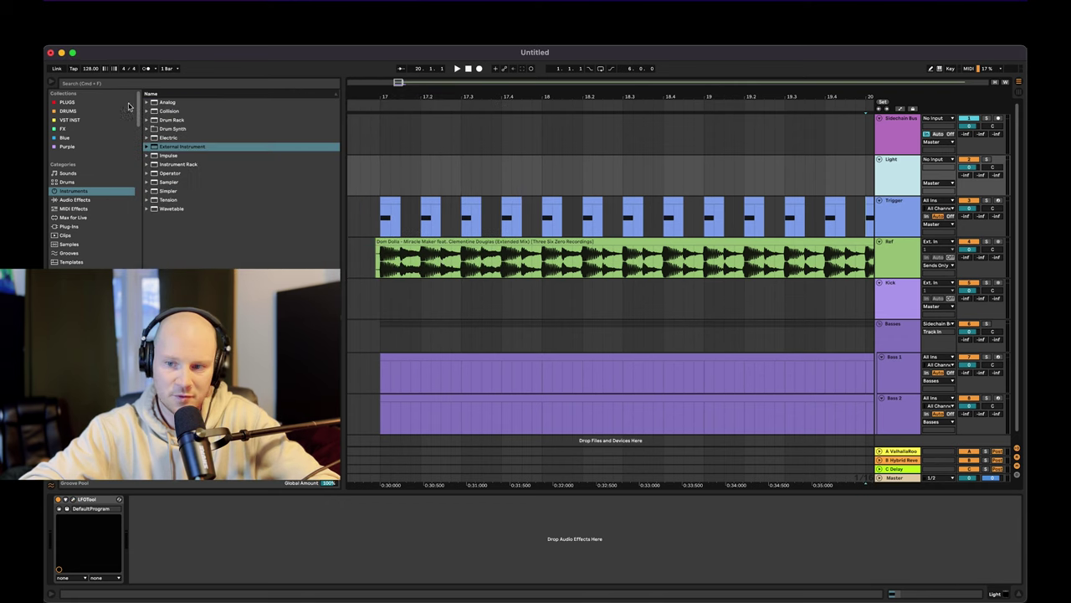
- Insert a new audio track below the Basses group and review its output destinations, leaving it on Master
left_click(905, 145)
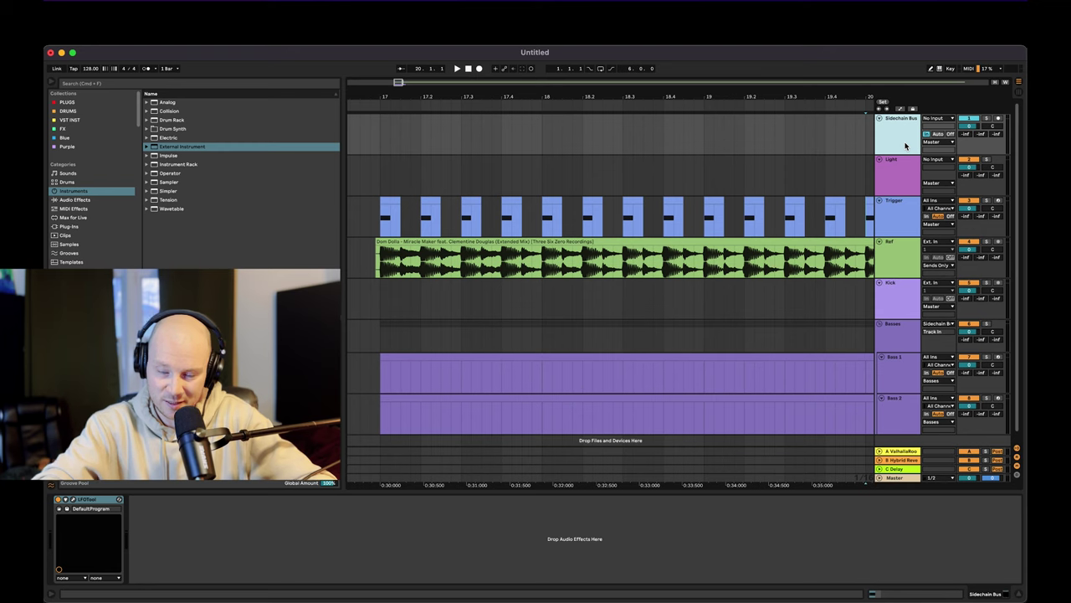
scroll(762, 301, "left", 1)
left_click(899, 335)
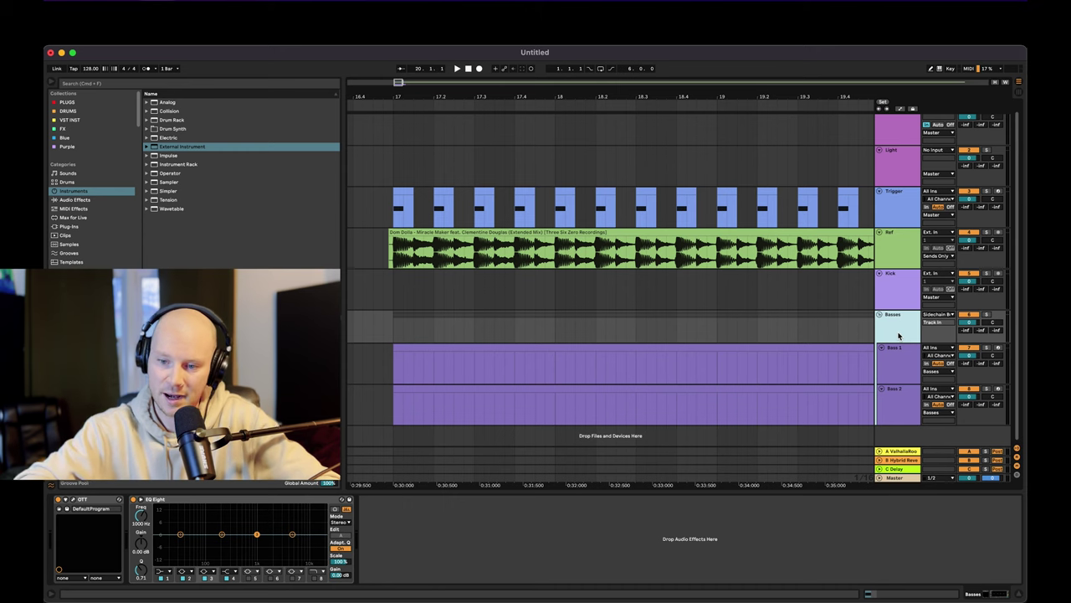
key("super+t")
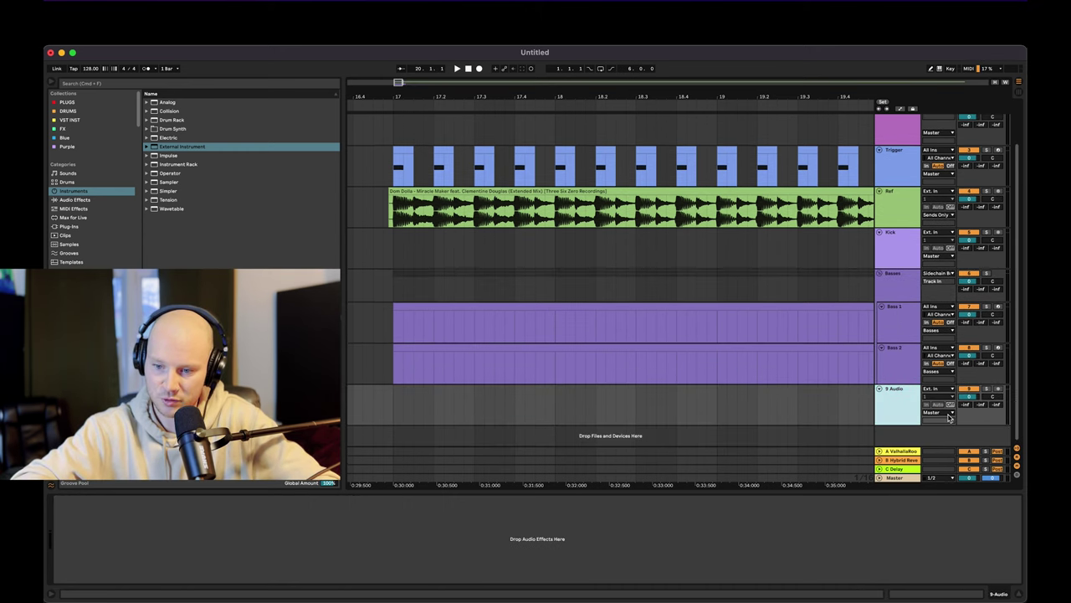
left_click(950, 413)
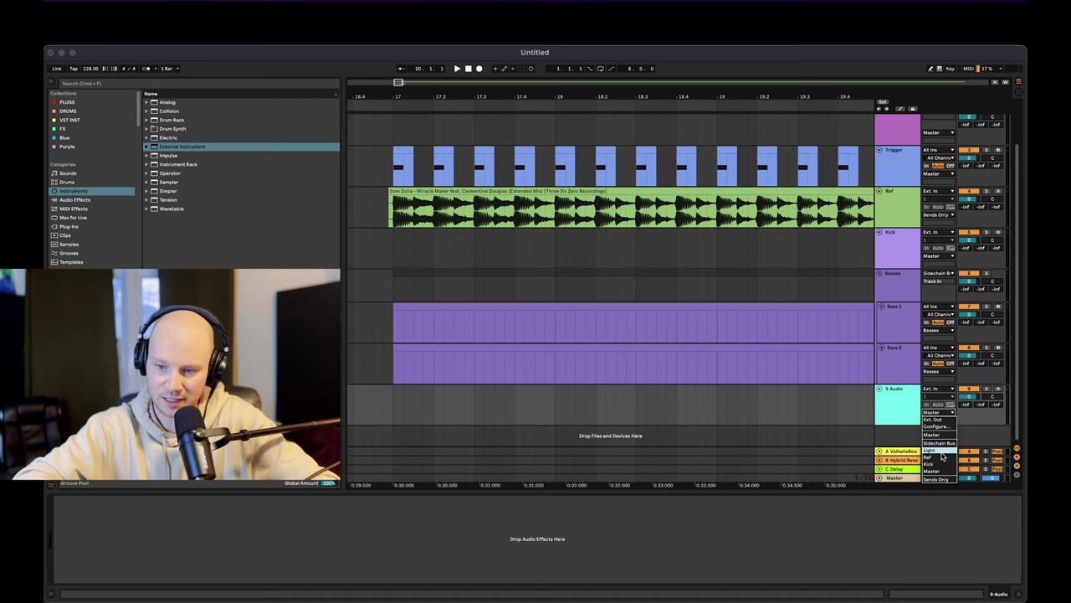
left_click(865, 426)
left_click(895, 421)
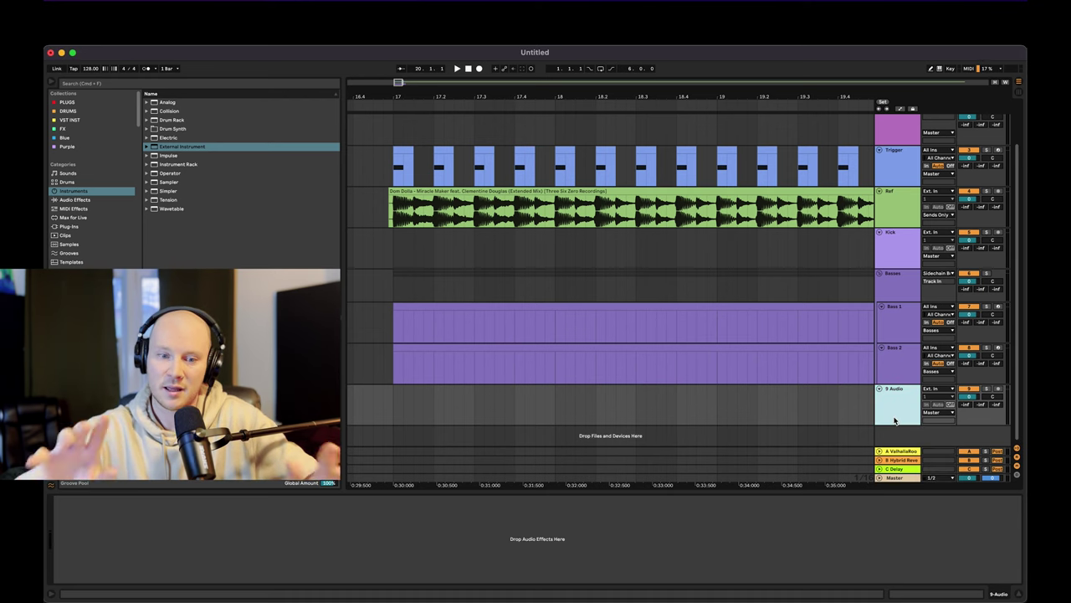
- Move the upper curve point slightly to the right in the Sidechain Bus's LFOTool and close the plugin window
scroll(839, 365, "up", 3)
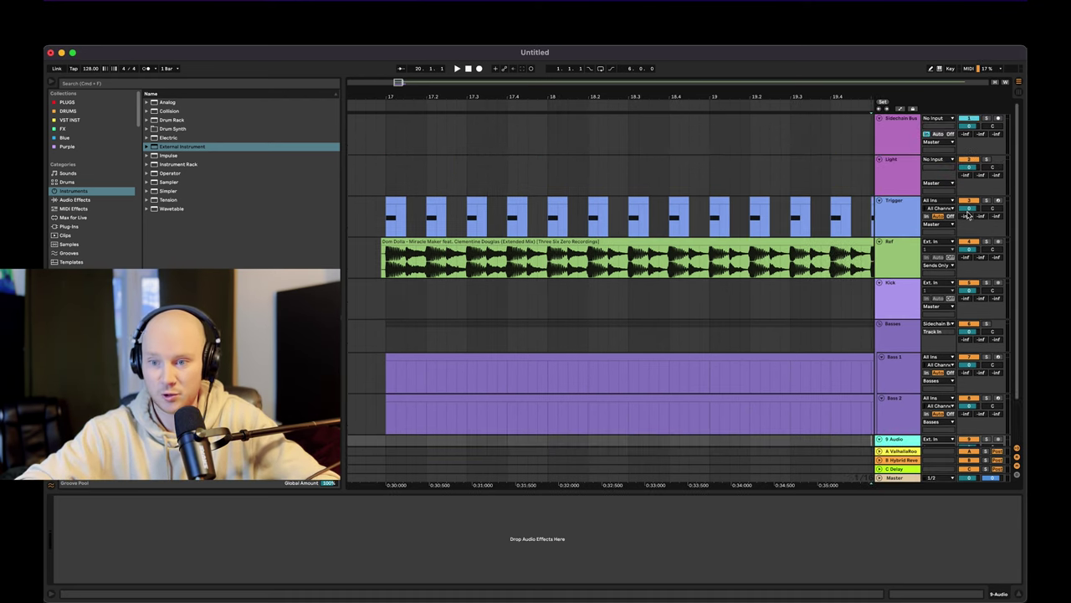
left_click(889, 132)
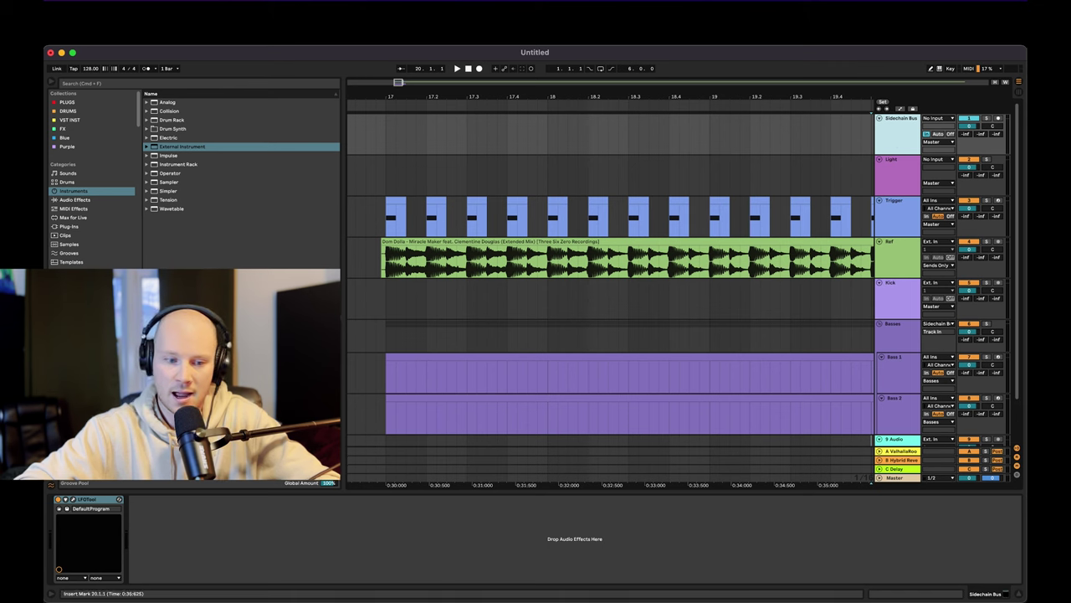
left_click(74, 500)
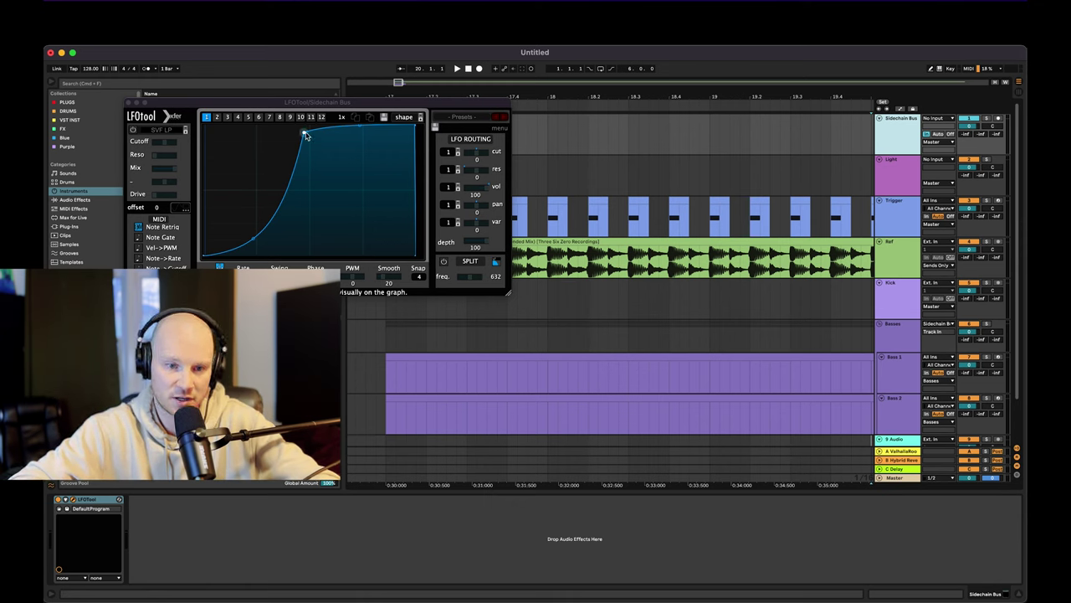
left_click_drag(306, 131, 317, 131)
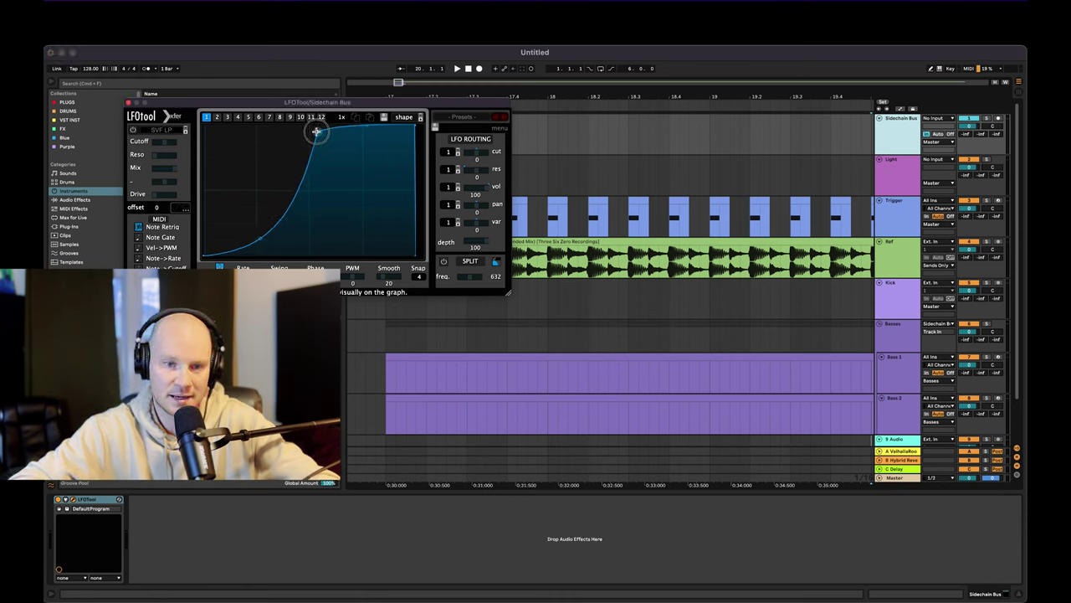
left_click(128, 102)
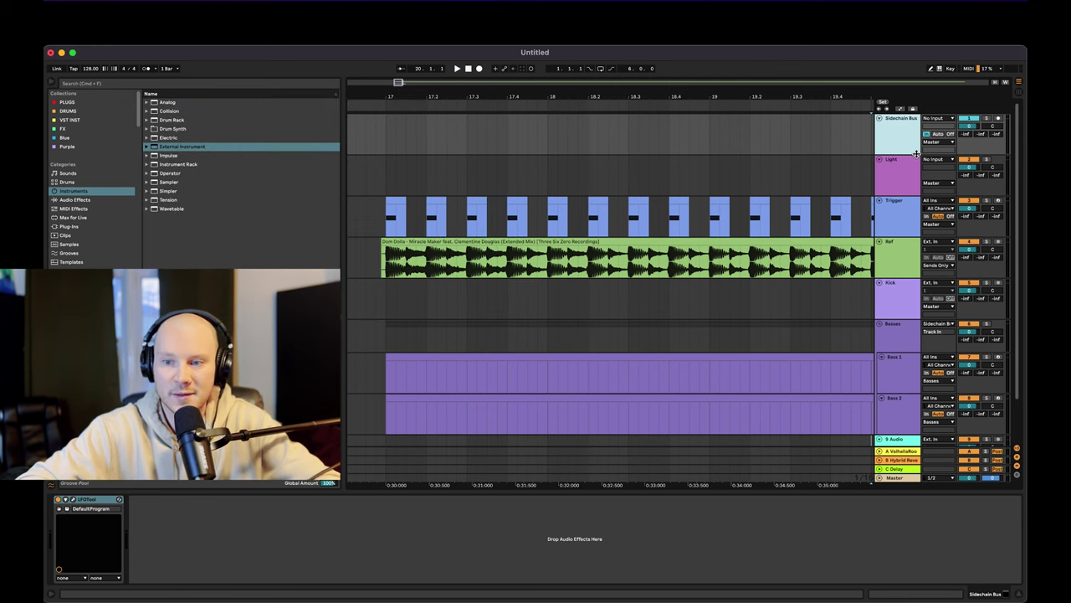
- Delete the spare audio track below the Basses group
scroll(891, 303, "down", 2)
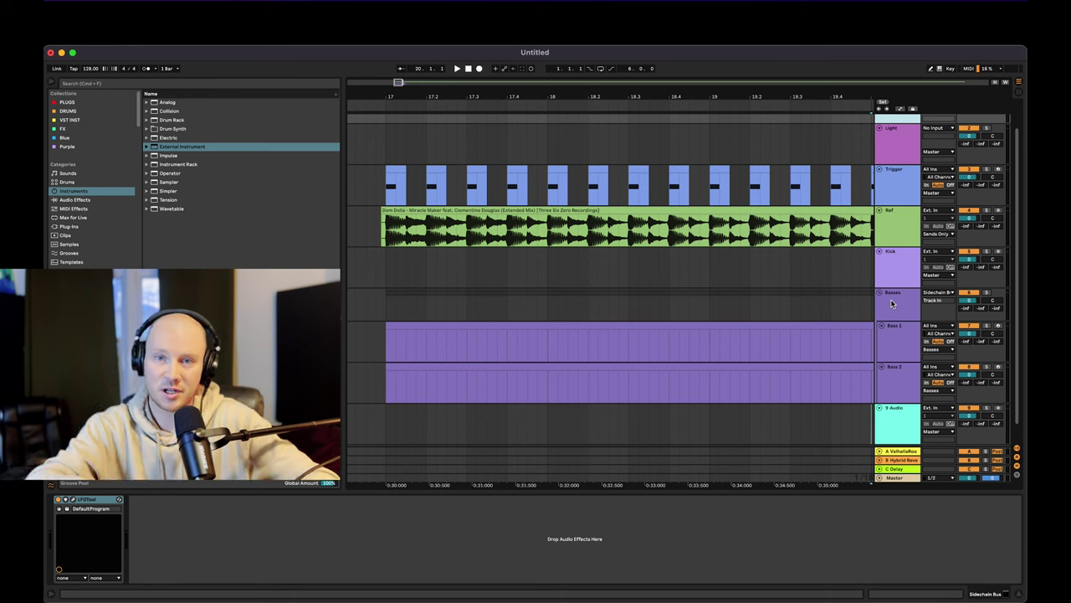
scroll(891, 299, "up", 2)
left_click(903, 137)
scroll(894, 209, "down", 1)
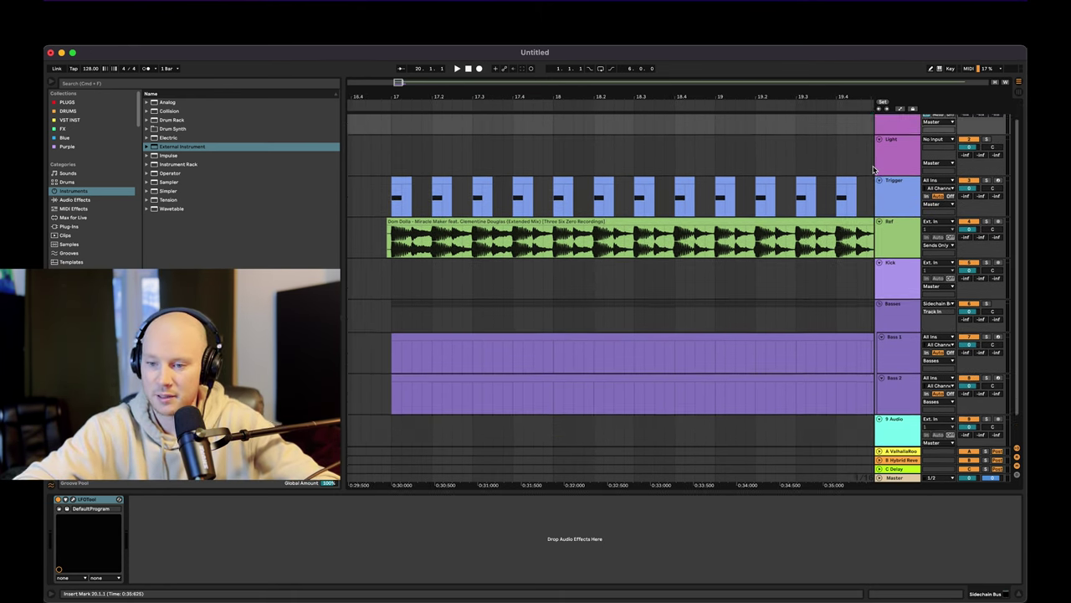
left_click(895, 432)
key("Delete")
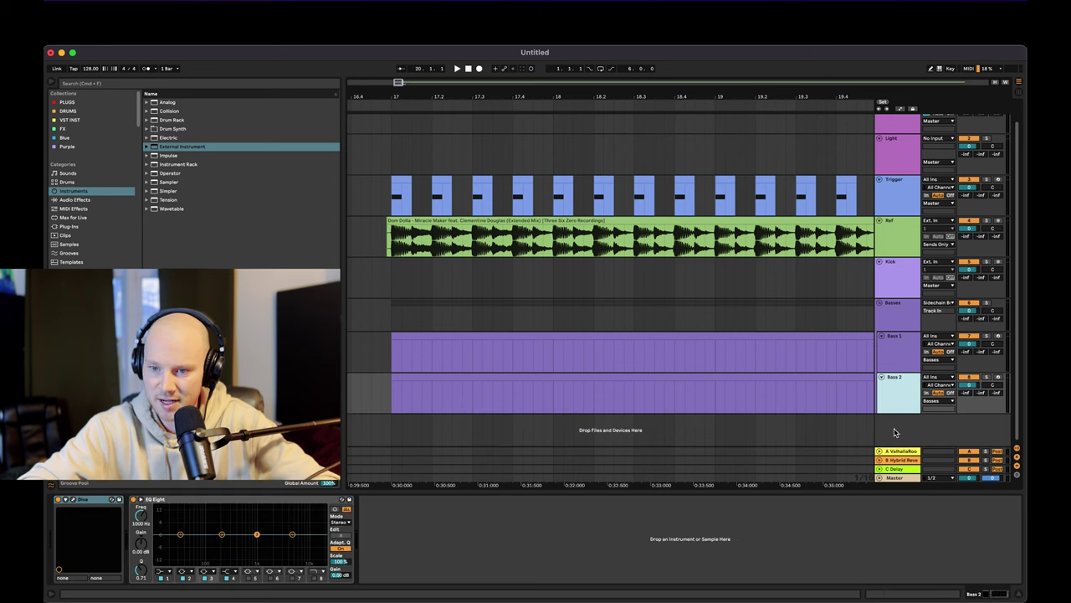
scroll(760, 321, "up", 1)
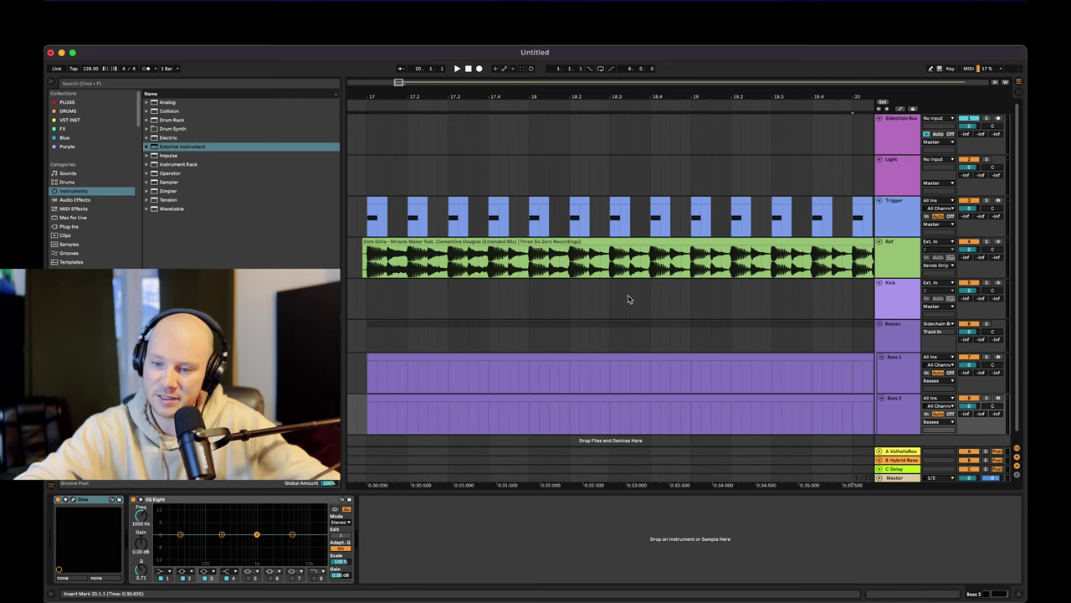
- Look at the Basses group's devices and select the reference clip with the wider arrangement in view
left_click(894, 332)
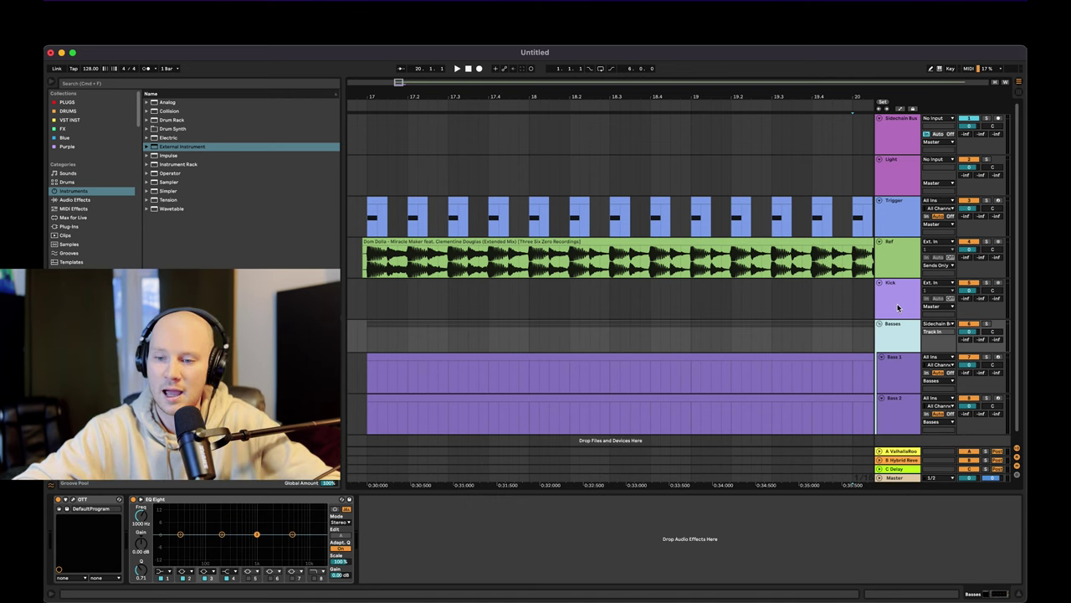
left_click_drag(708, 98, 708, 33)
left_click(710, 243)
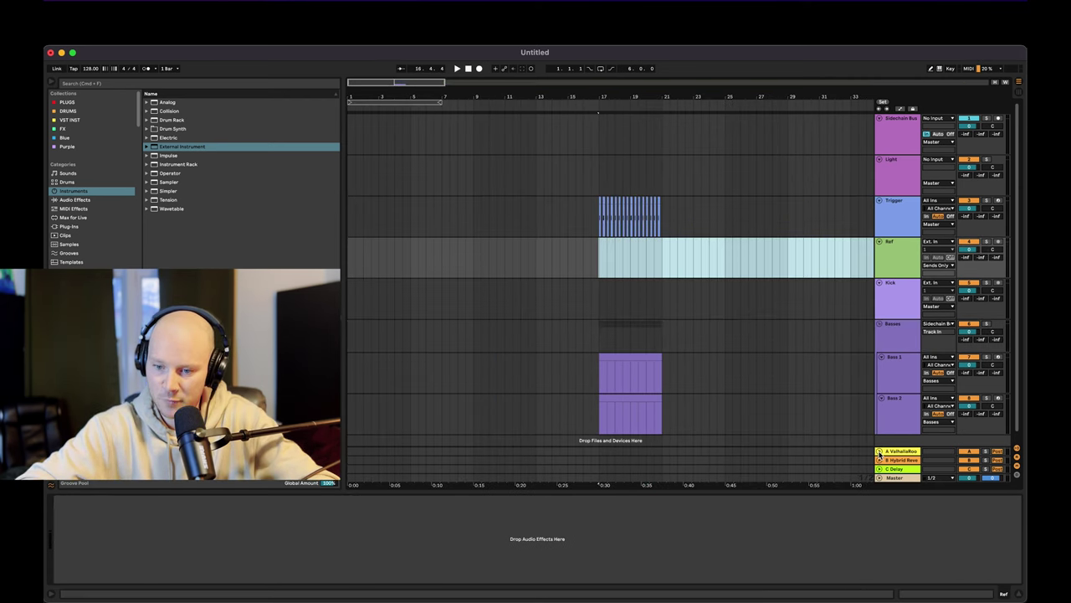
- Expand the ValhallaRoom and Hybrid Reverb return tracks and inspect the effects loaded on each
left_click(879, 452)
left_click(898, 447)
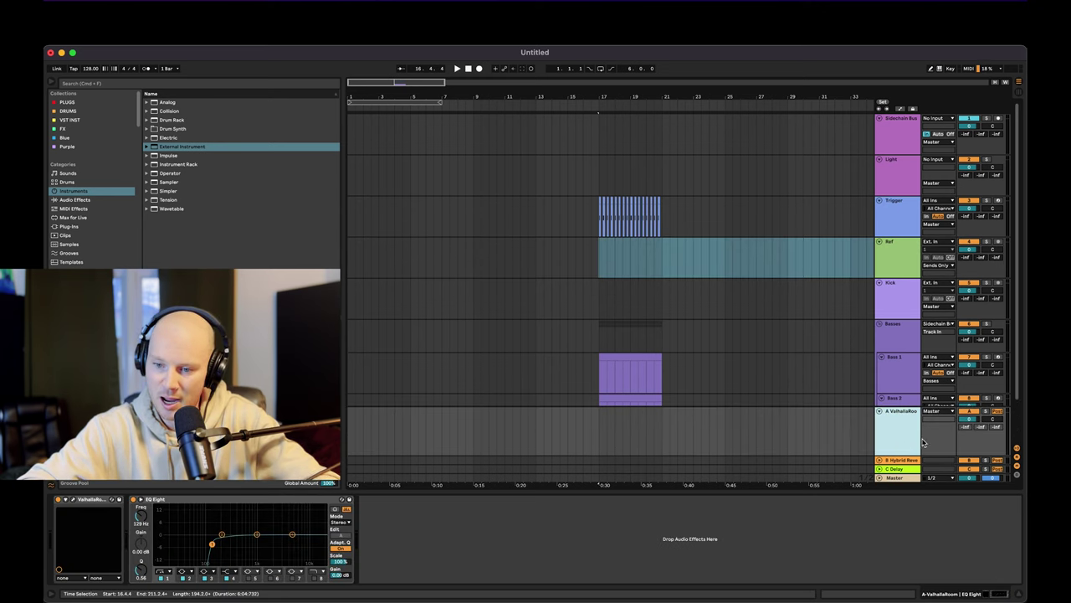
left_click(880, 460)
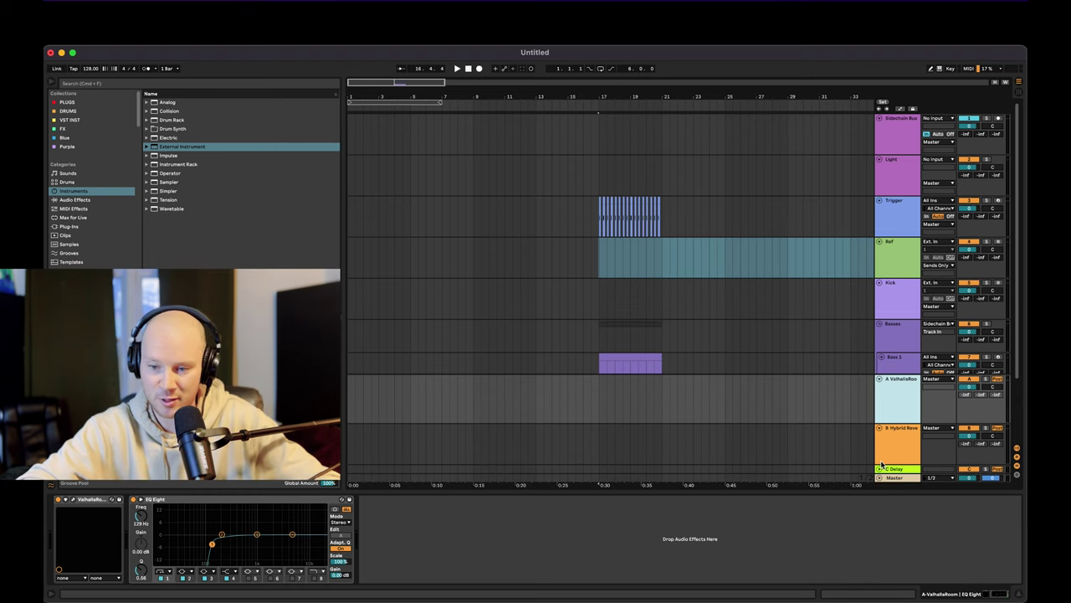
left_click(897, 451)
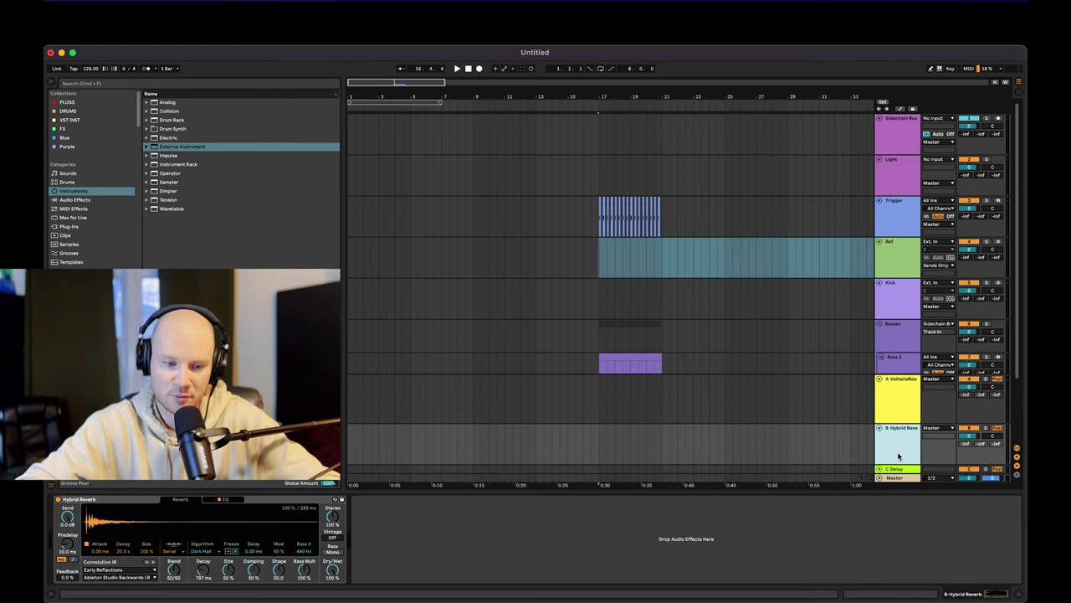
left_click(204, 571)
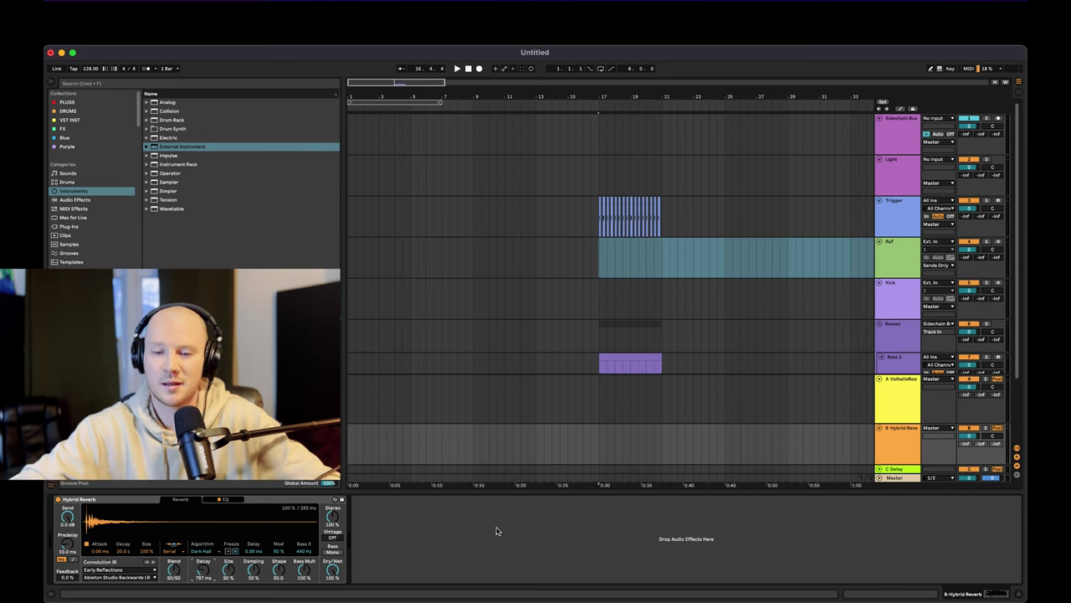
- Inspect the effect settings on the Delay return track
scroll(822, 319, "down", 2)
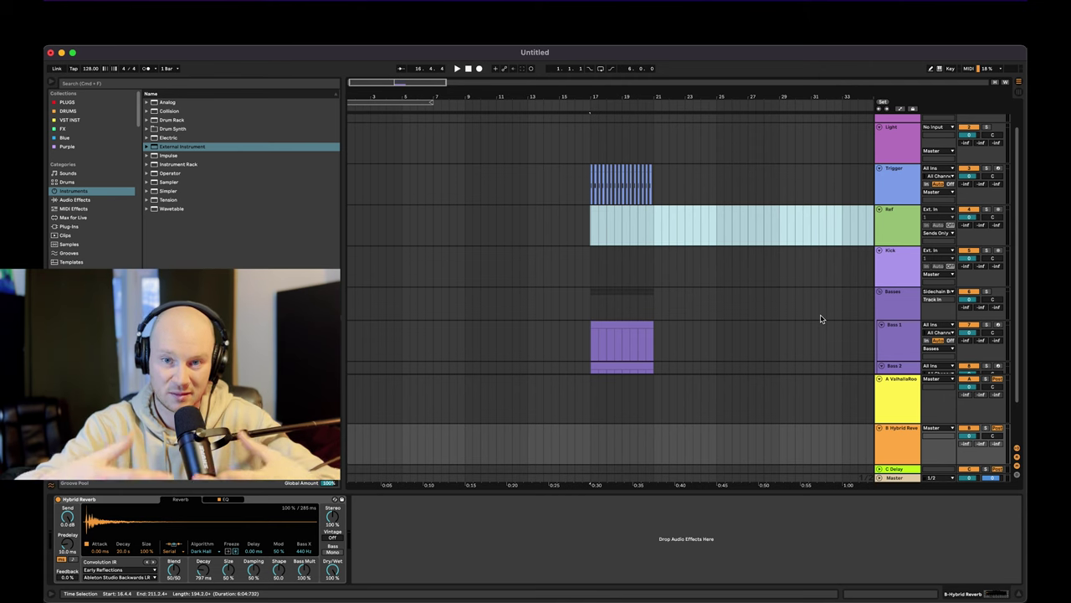
scroll(821, 319, "down", 2)
left_click(901, 458)
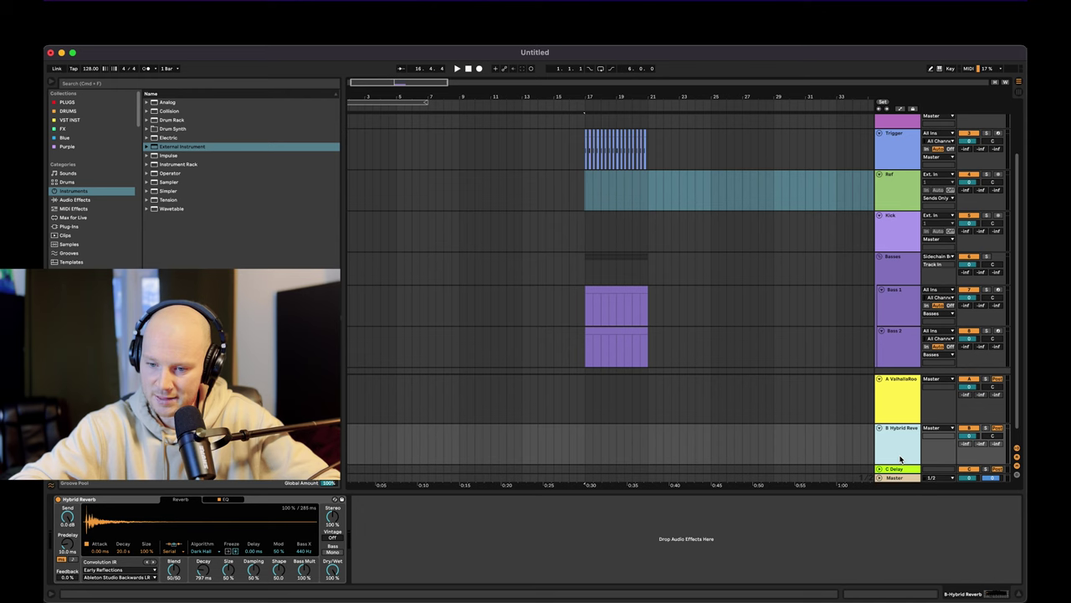
left_click(907, 470)
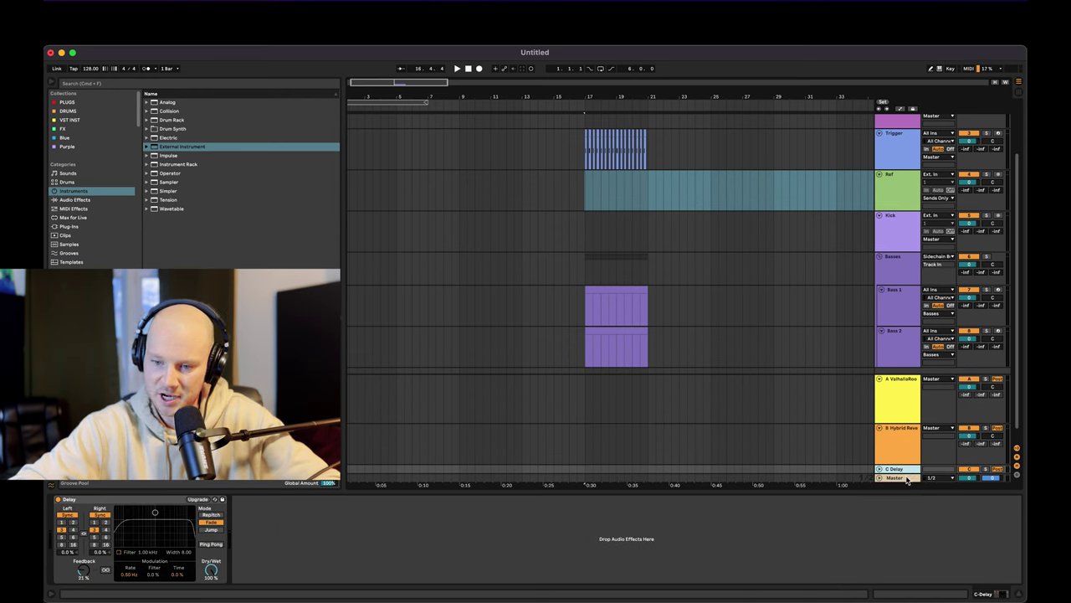
- Keep the Master's EQ Eight in M/S mode and switch its editing to the mid channel (M)
left_click(900, 478)
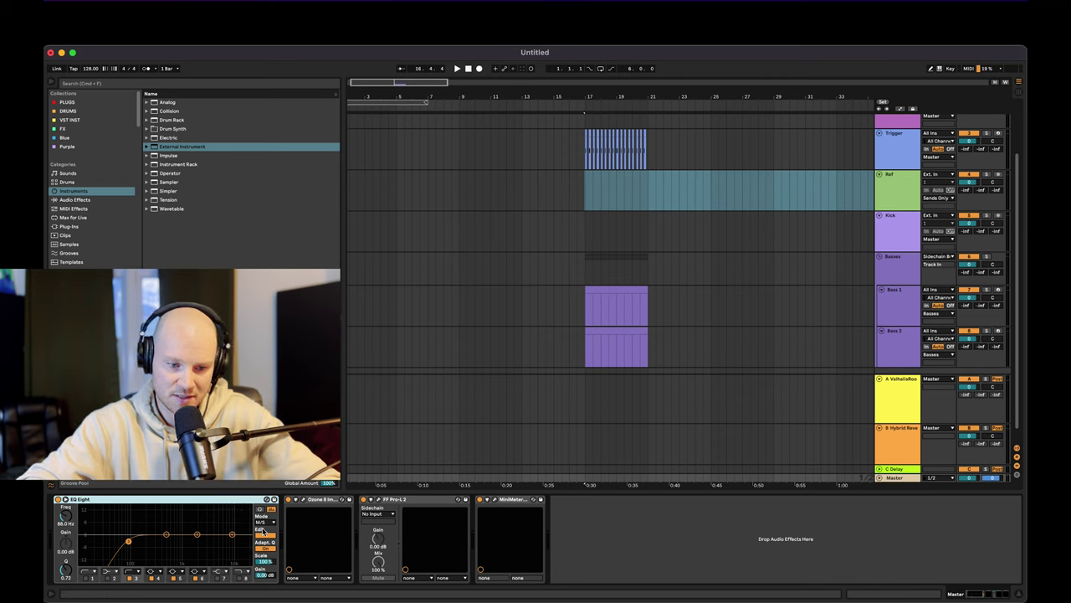
left_click(265, 523)
left_click(265, 529)
left_click(268, 523)
left_click(268, 543)
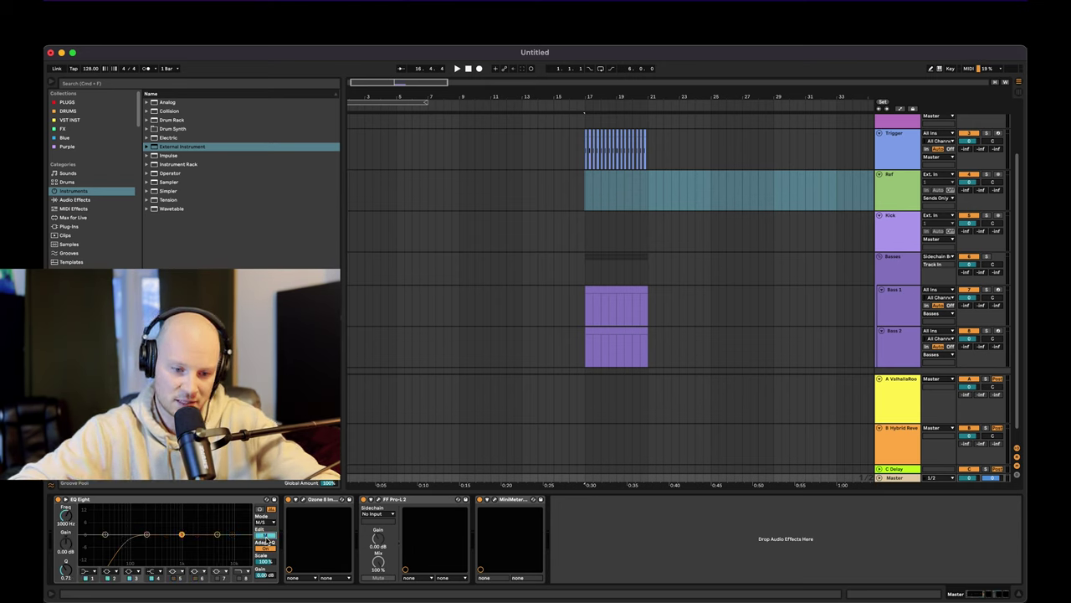
mouse_move(128, 542)
left_mouse_down()
mouse_move(139, 541)
mouse_move(127, 539)
left_mouse_up()
left_click(264, 536)
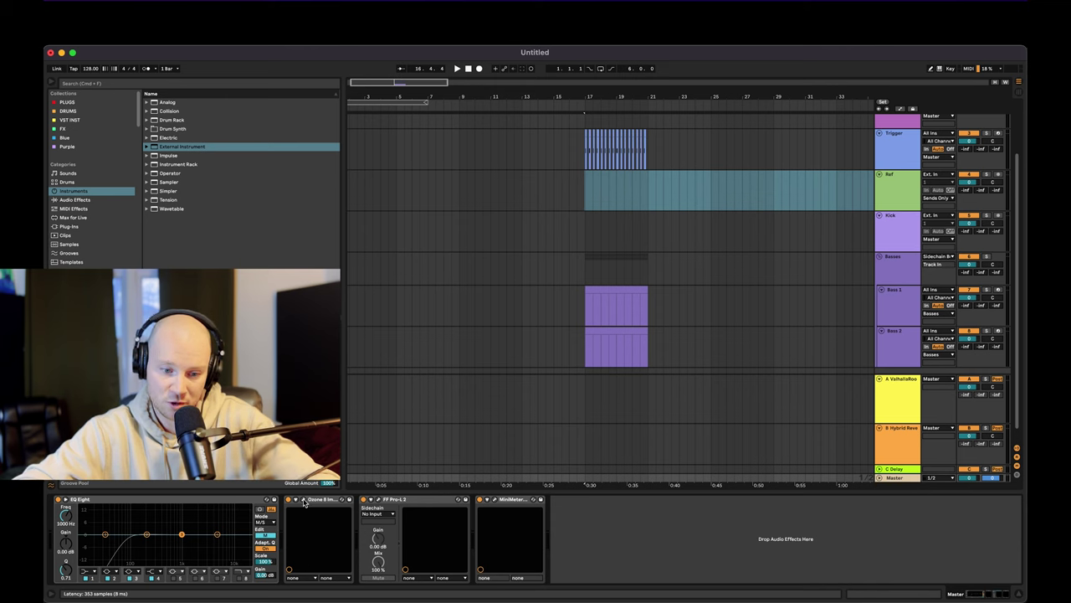
- In the Master's Ozone 8 Imager, set the lowest crossover to 138 and Band 3 width to 27.8, and close the plugin window
left_click(305, 500)
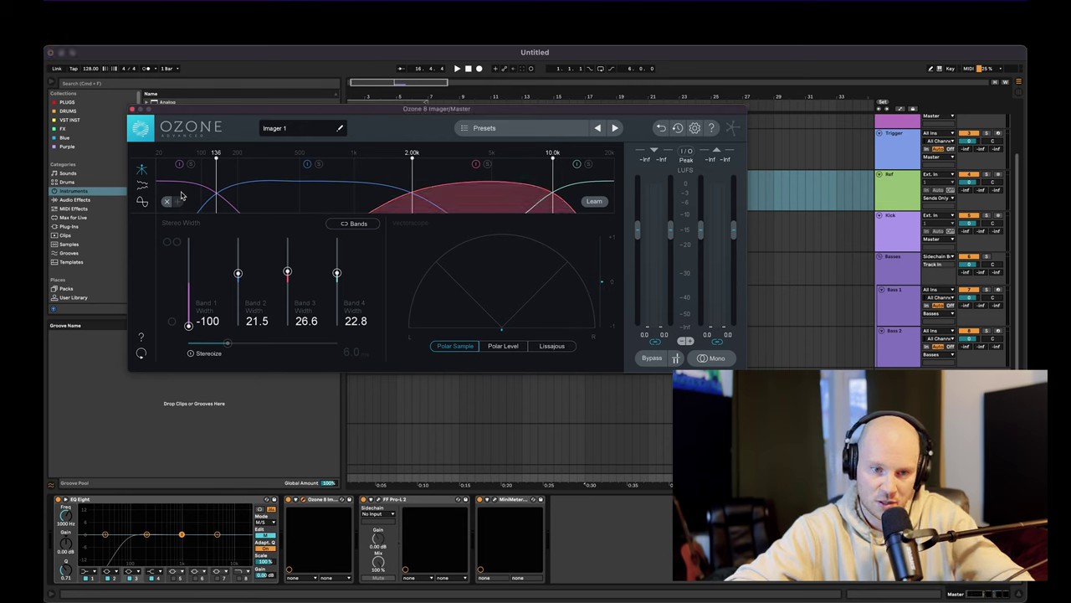
mouse_move(189, 324)
left_mouse_down()
mouse_move(187, 299)
mouse_move(184, 345)
left_mouse_up()
left_click_drag(219, 171, 219, 170)
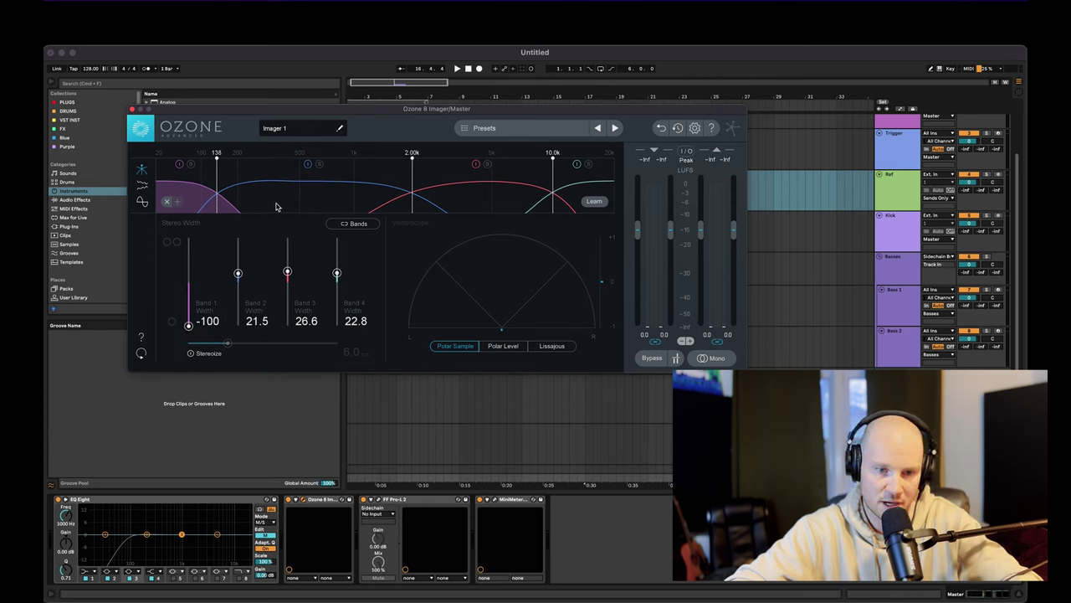
left_click_drag(287, 272, 289, 275)
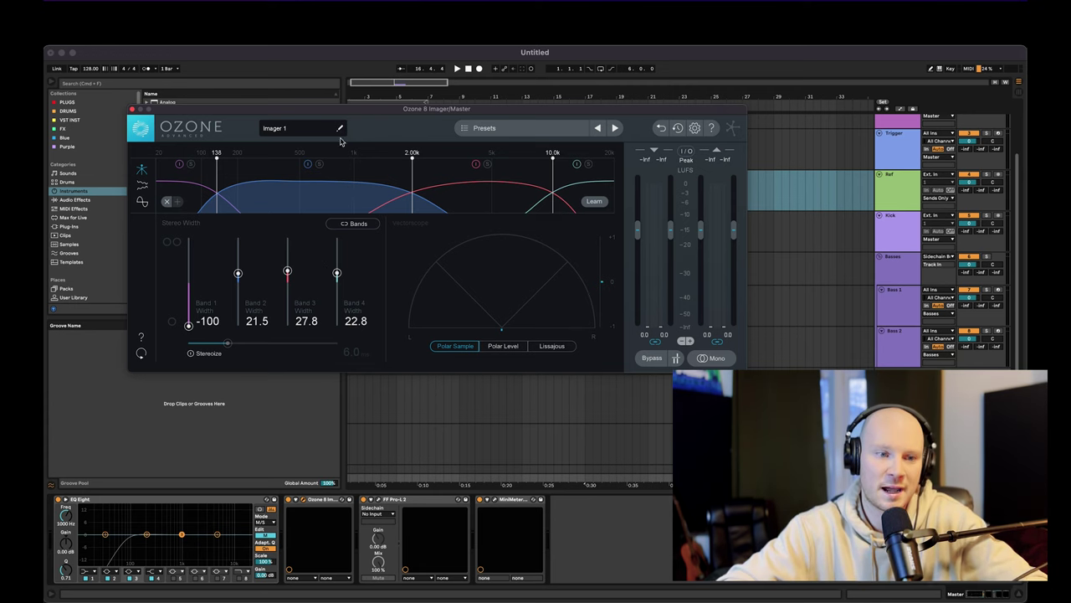
left_click(132, 109)
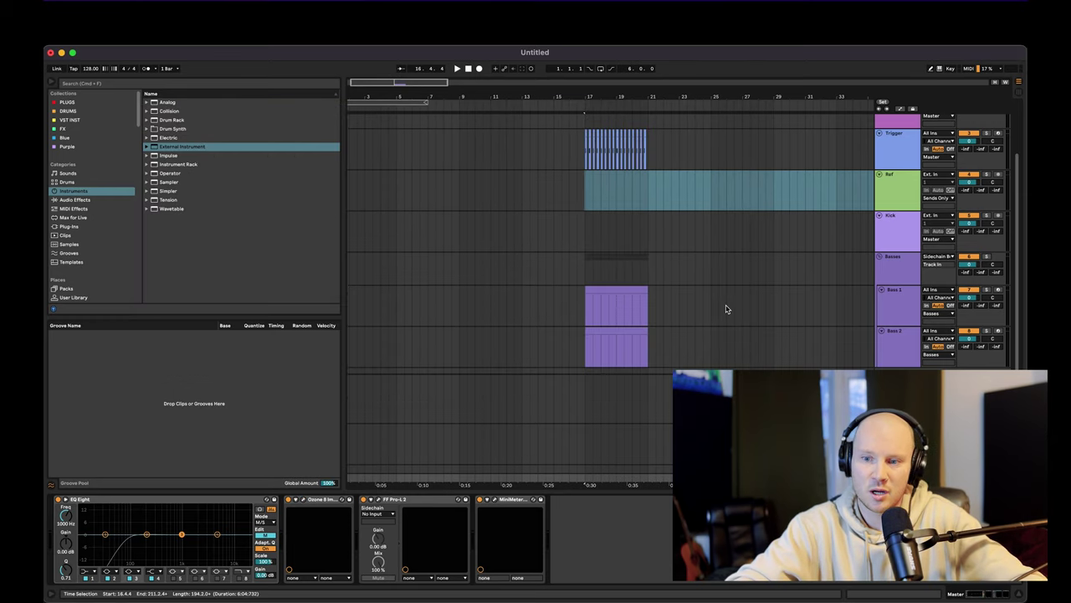
- Check the Ref track's empty device chain, then view the Master's Ozone 8 Imager band widths again and close it
left_click(898, 197)
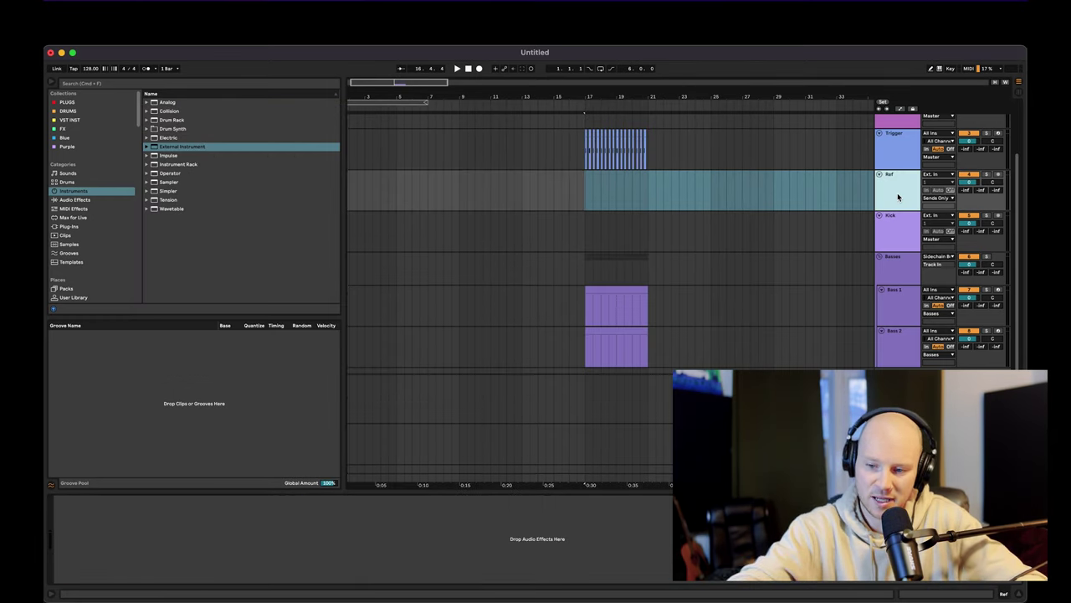
left_click(897, 469)
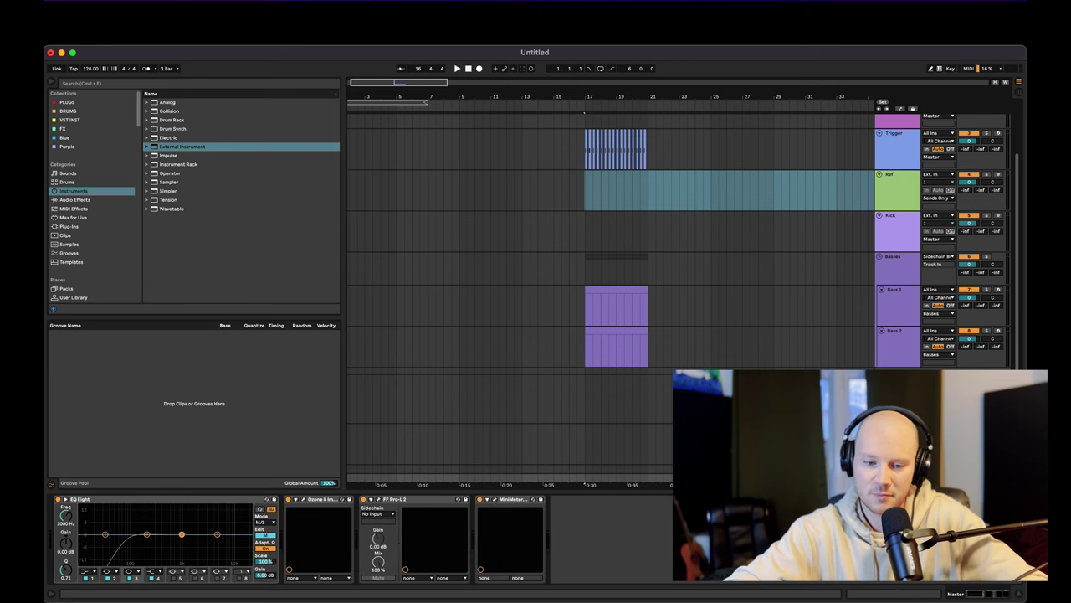
left_click(303, 500)
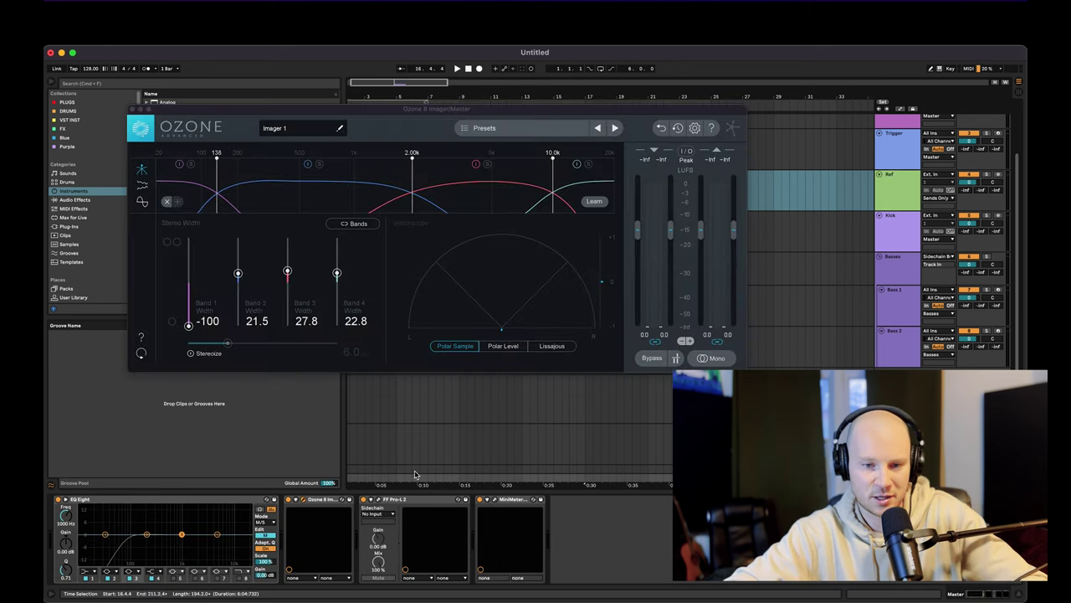
left_click(133, 110)
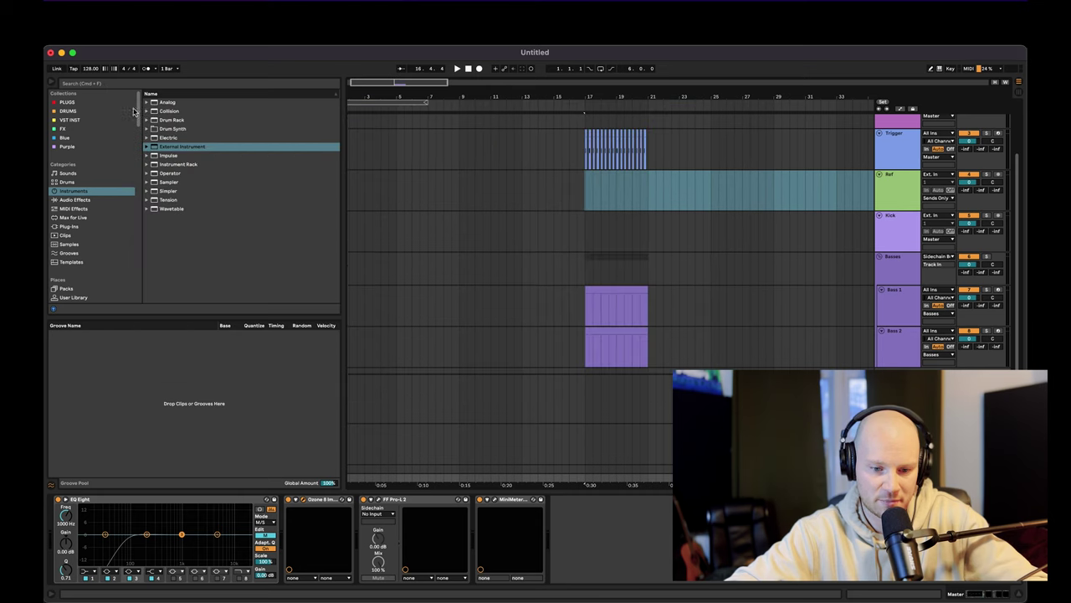
- Review the Master's FF Pro-L 2 limiter, leaving its Gain at 0.00 dB, and close the plugin window
left_click(416, 502)
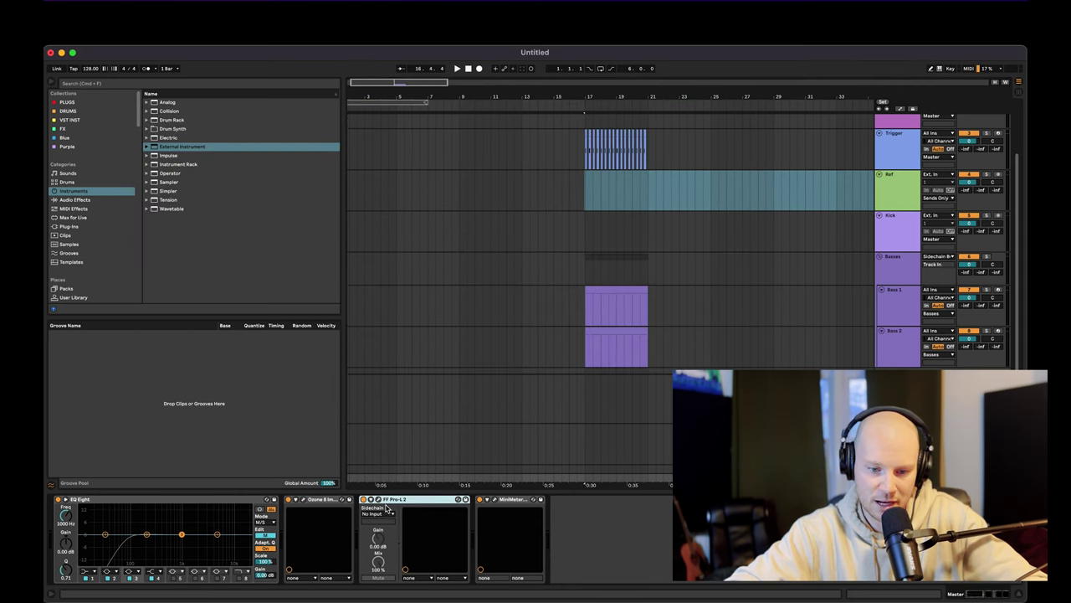
left_click(378, 500)
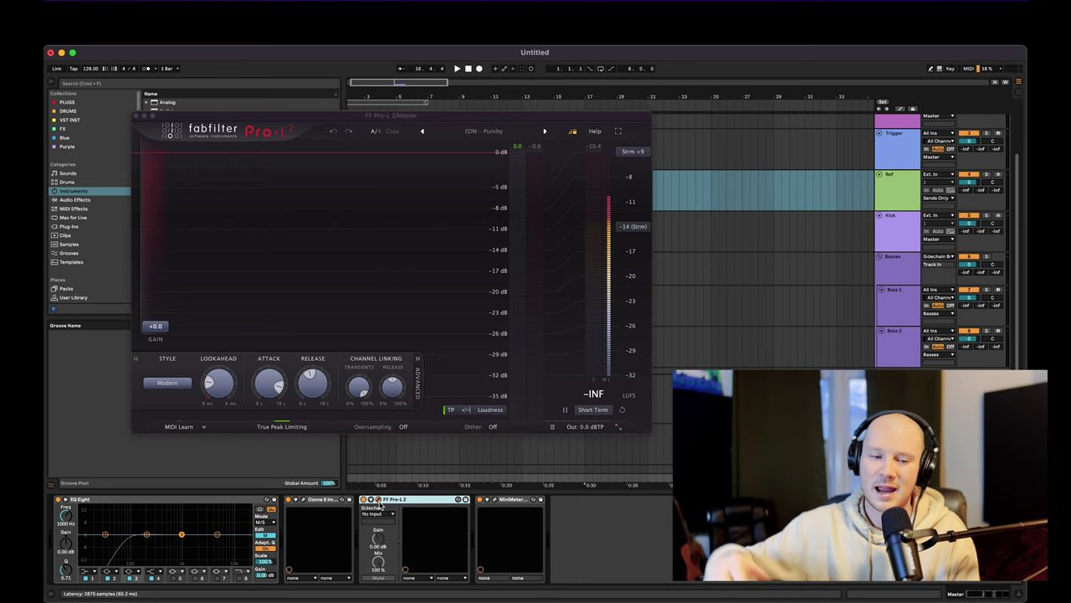
left_click(155, 328)
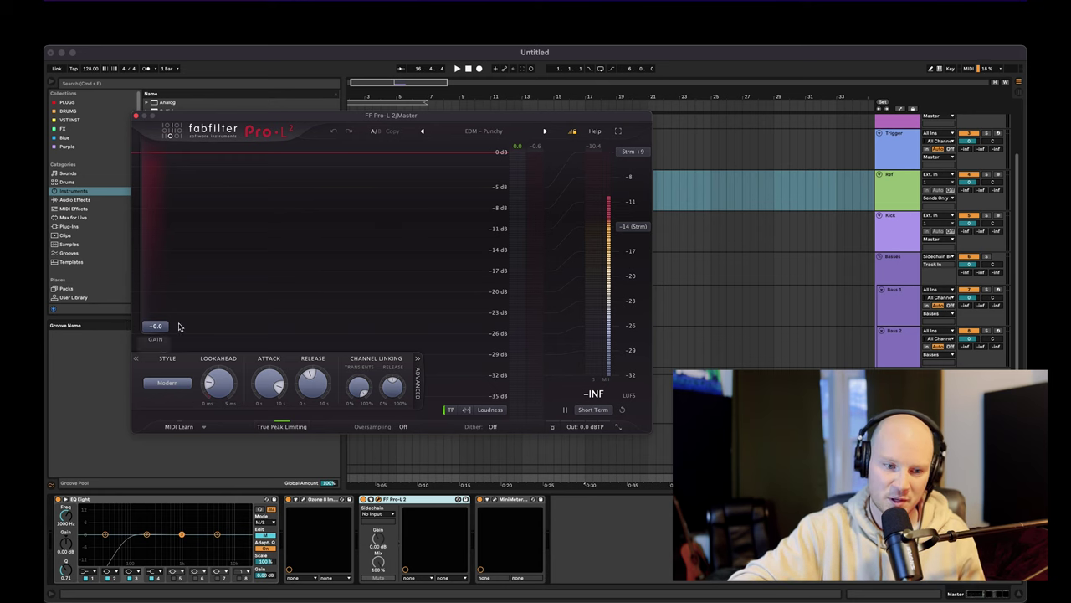
left_click_drag(167, 327, 161, 428)
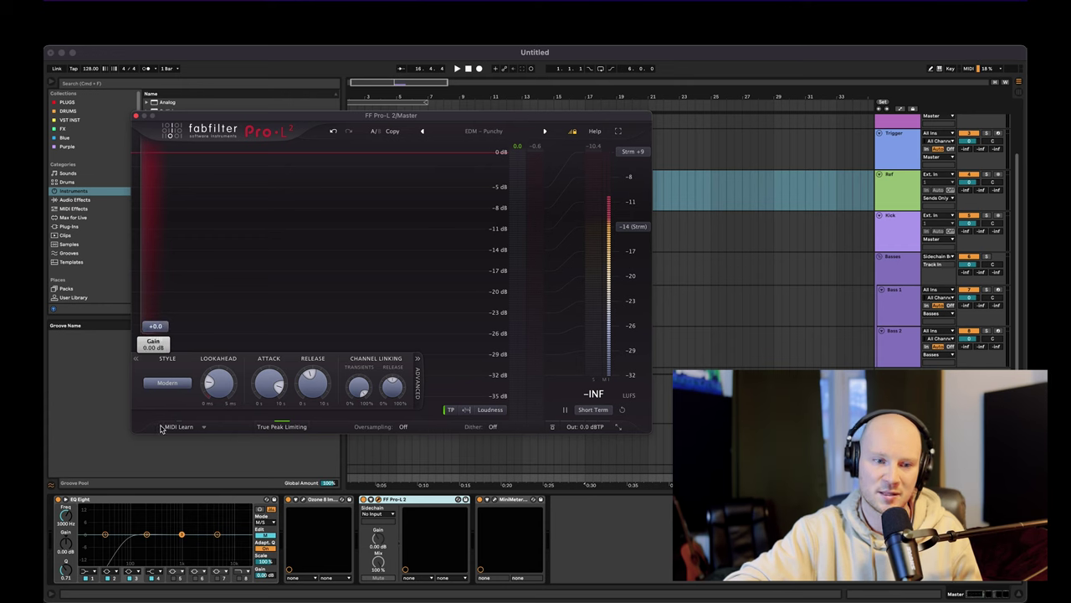
left_click(136, 116)
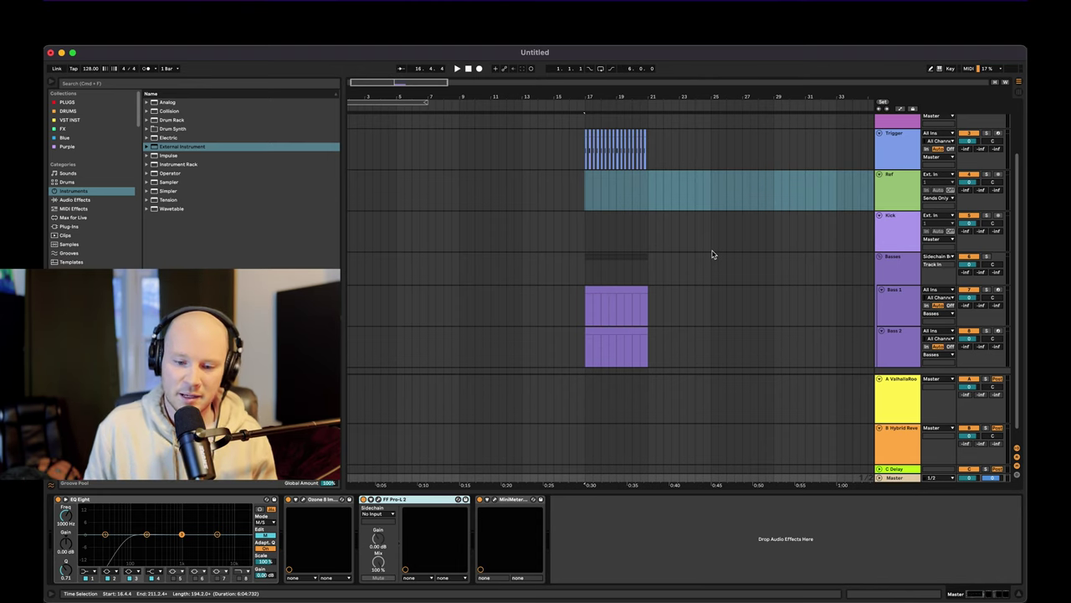
- Collapse the return tracks and remove the reference clip from the Ref track
left_click(897, 192)
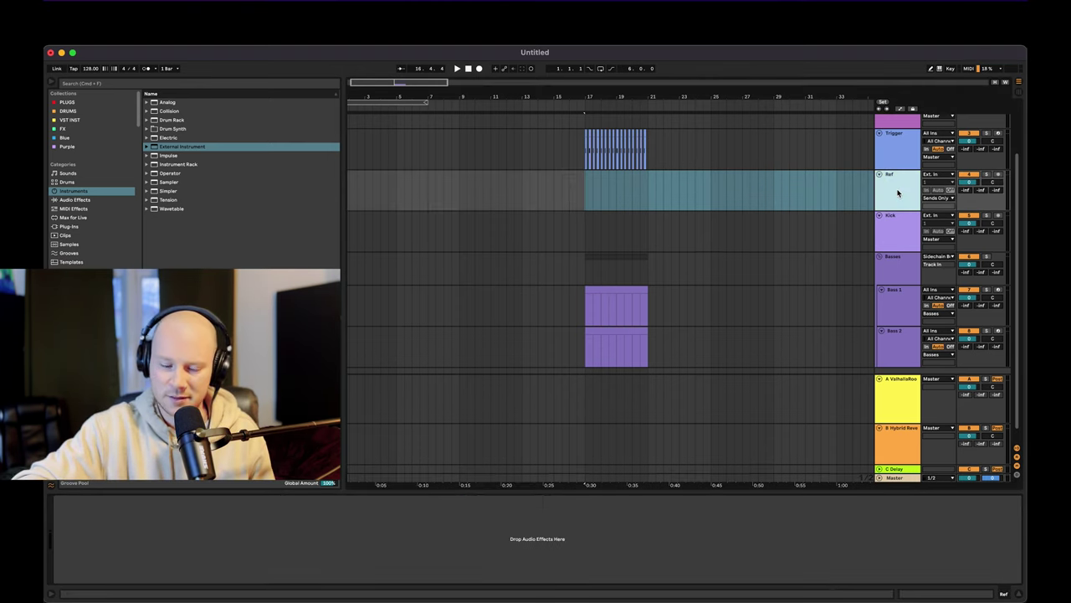
left_click(878, 379)
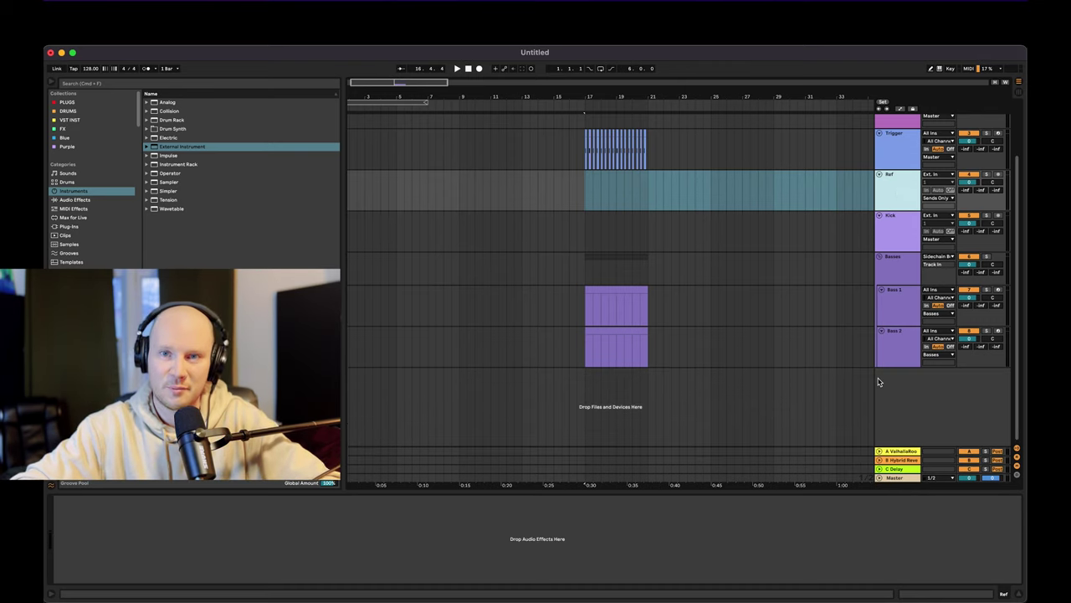
left_click(758, 270)
left_click(588, 195)
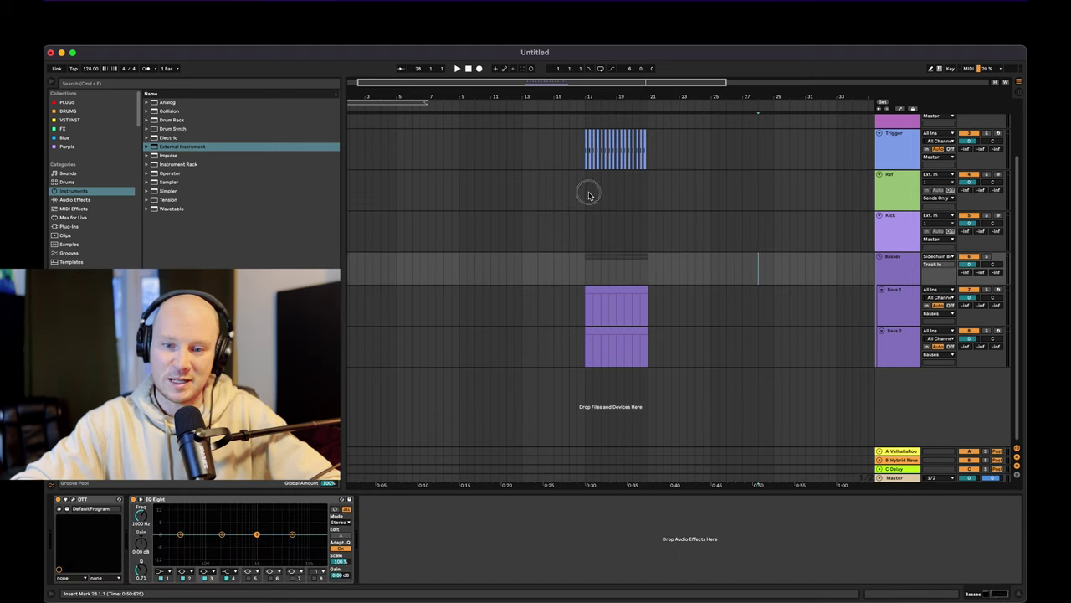